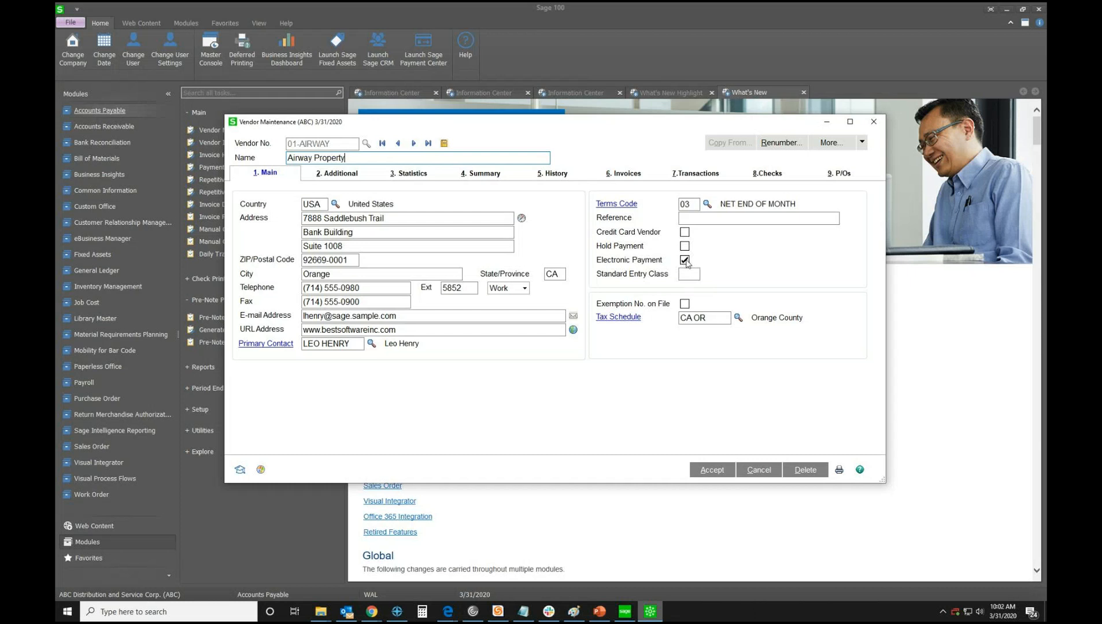
# Review the Airway Property vendor's additional settings, checking the default G/L account and the Sort value
pyautogui.click(346, 174)
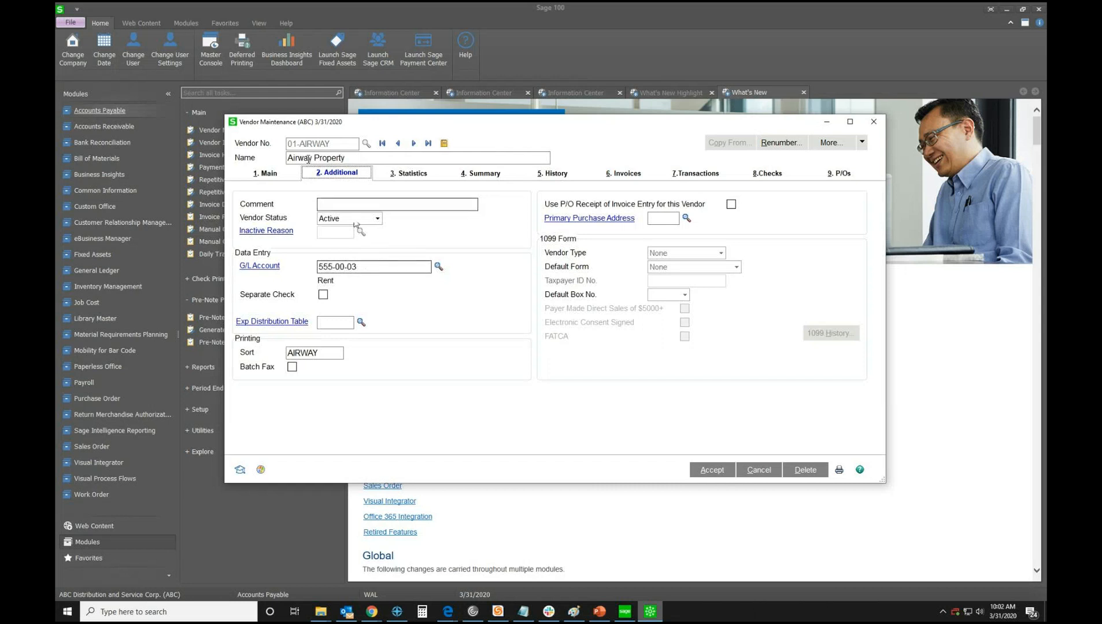
pyautogui.click(367, 267)
pyautogui.doubleClick(367, 267)
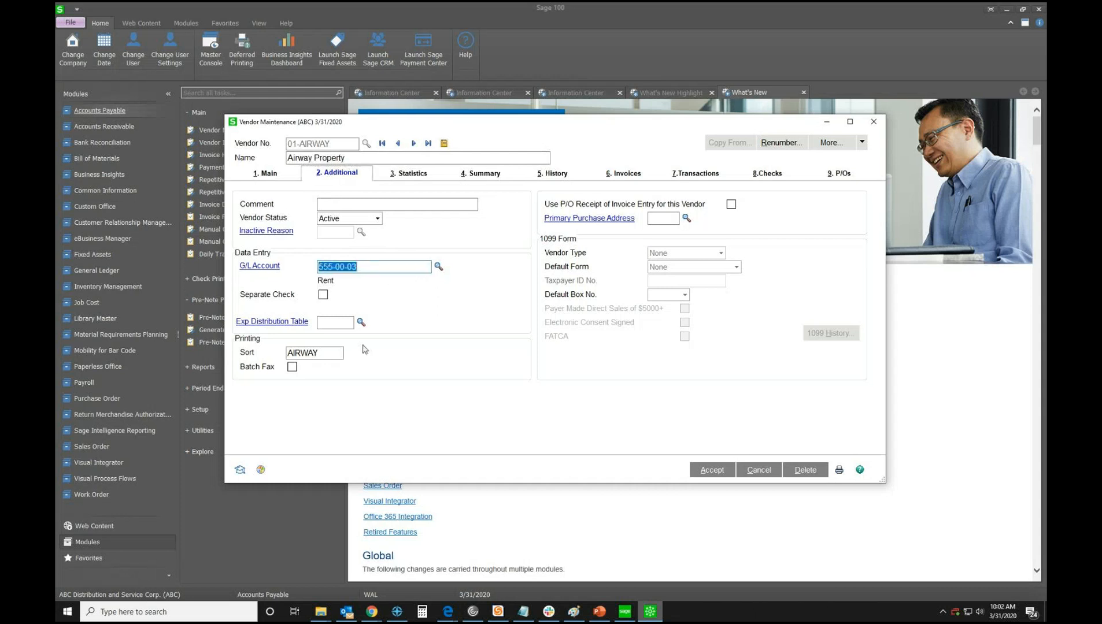
pyautogui.doubleClick(303, 352)
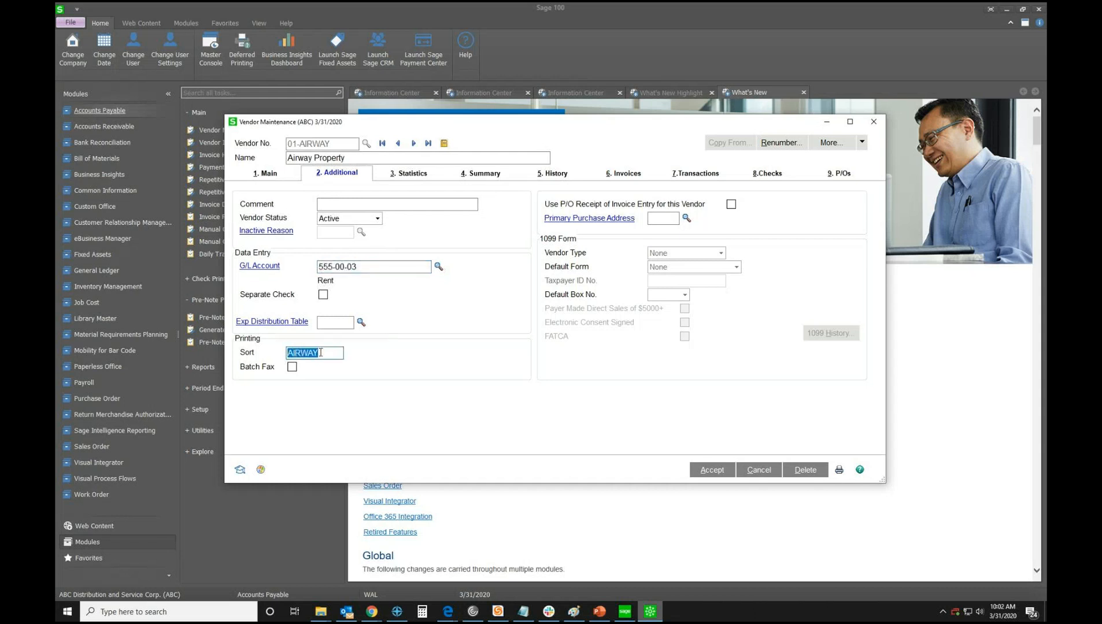
pyautogui.click(320, 353)
pyautogui.doubleClick(321, 352)
pyautogui.click(329, 354)
pyautogui.doubleClick(320, 351)
# Return to the vendor's G/L account field, accept the Airway Property record and close Vendor Maintenance
pyautogui.hotkey('shift', 'Tab')
pyautogui.hotkey('shift', 'Tab')
pyautogui.hotkey('shift', 'Tab')
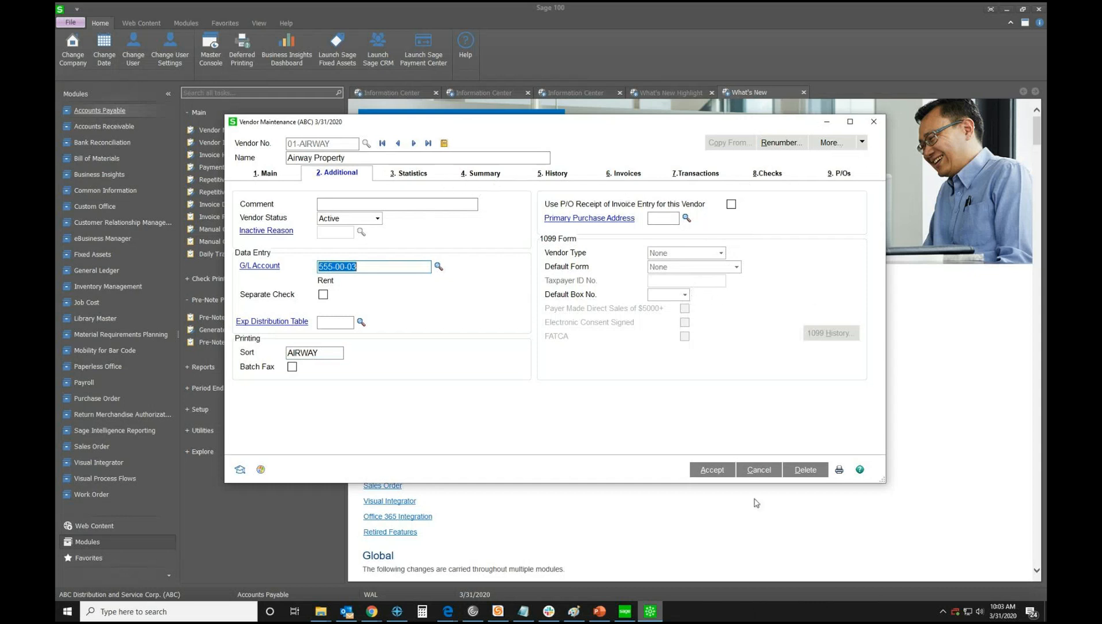
pyautogui.click(710, 470)
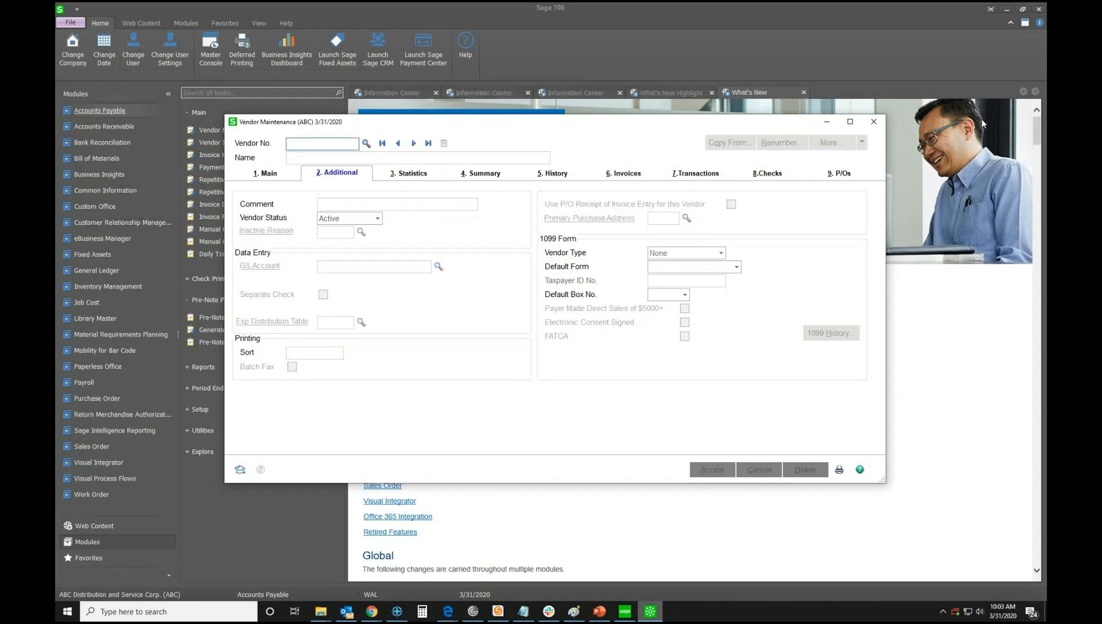
pyautogui.click(873, 123)
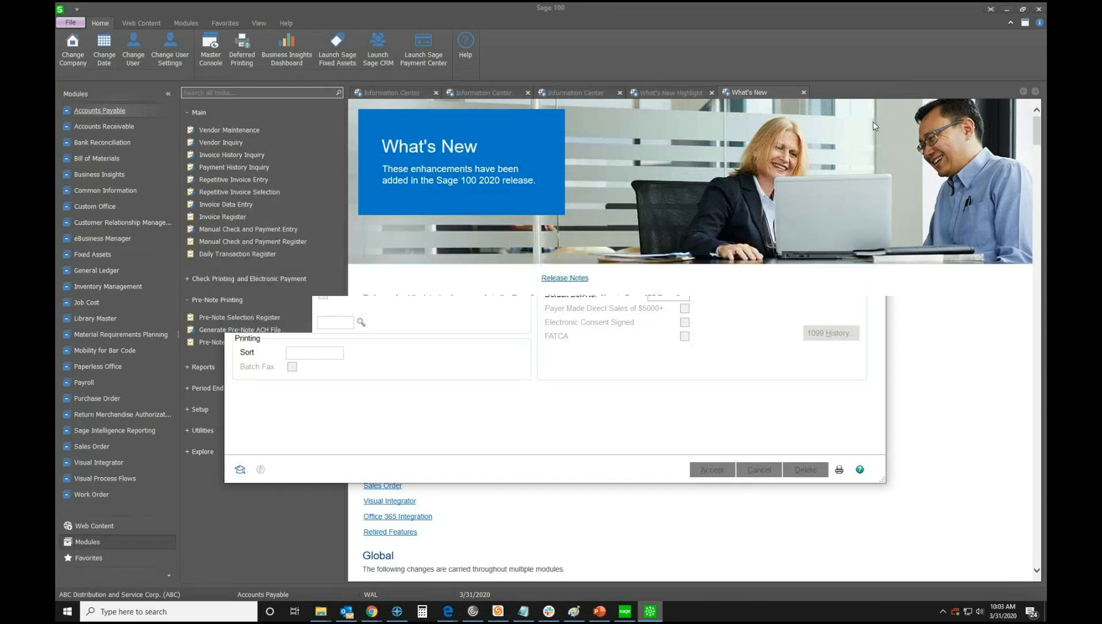
# Review the ACH settings in Accounts Payable Options, including the ACH Electronic Payments Folder, and accept the options
pyautogui.click(220, 412)
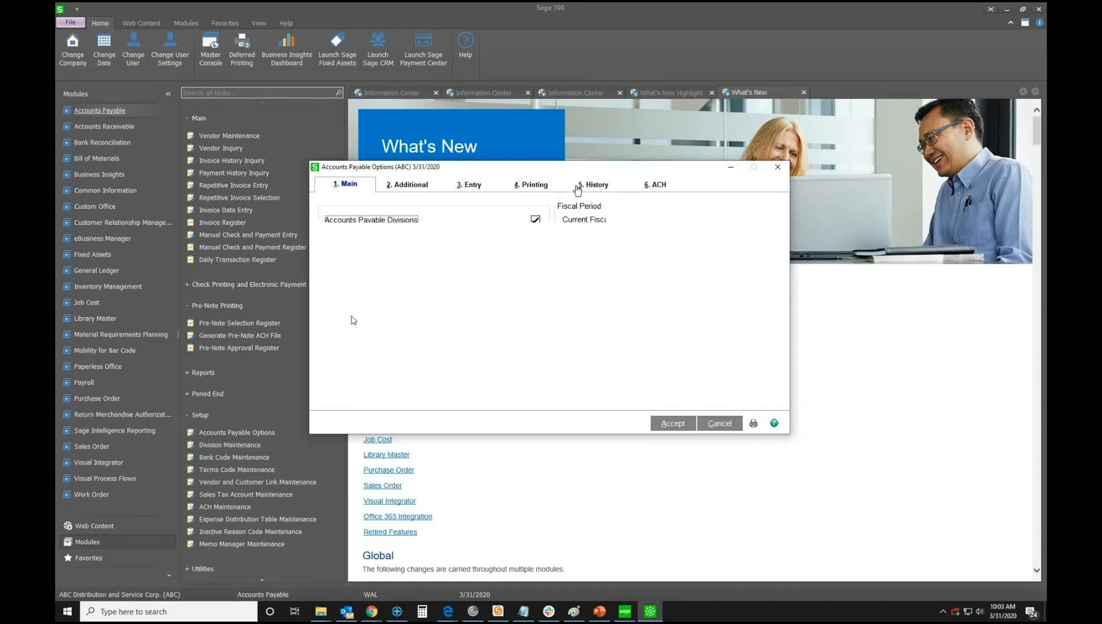
pyautogui.click(652, 185)
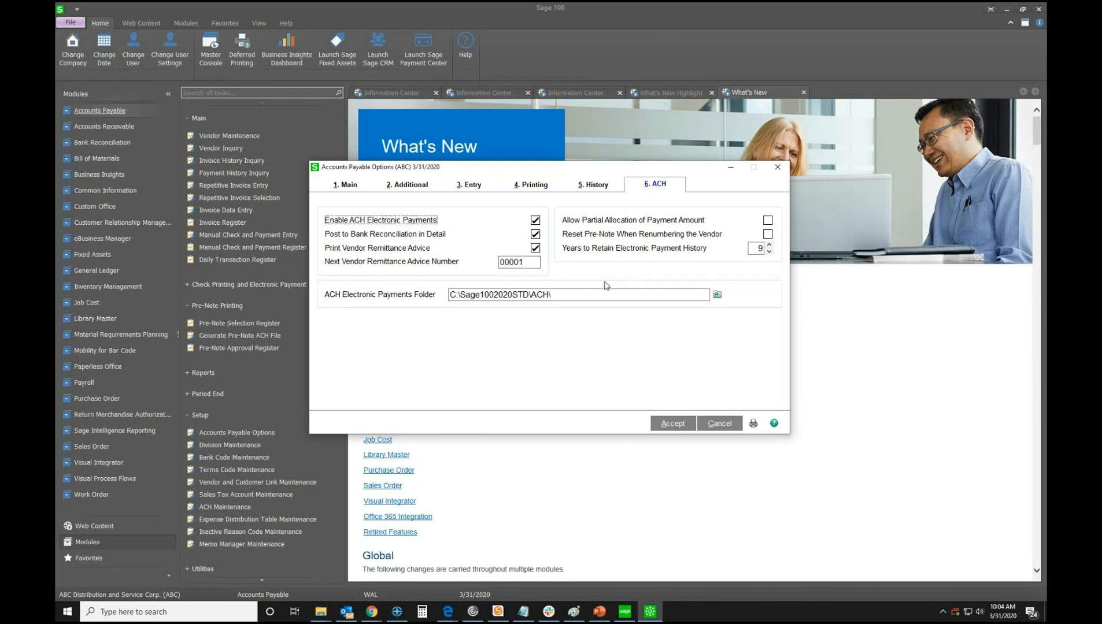
pyautogui.click(572, 295)
pyautogui.click(673, 424)
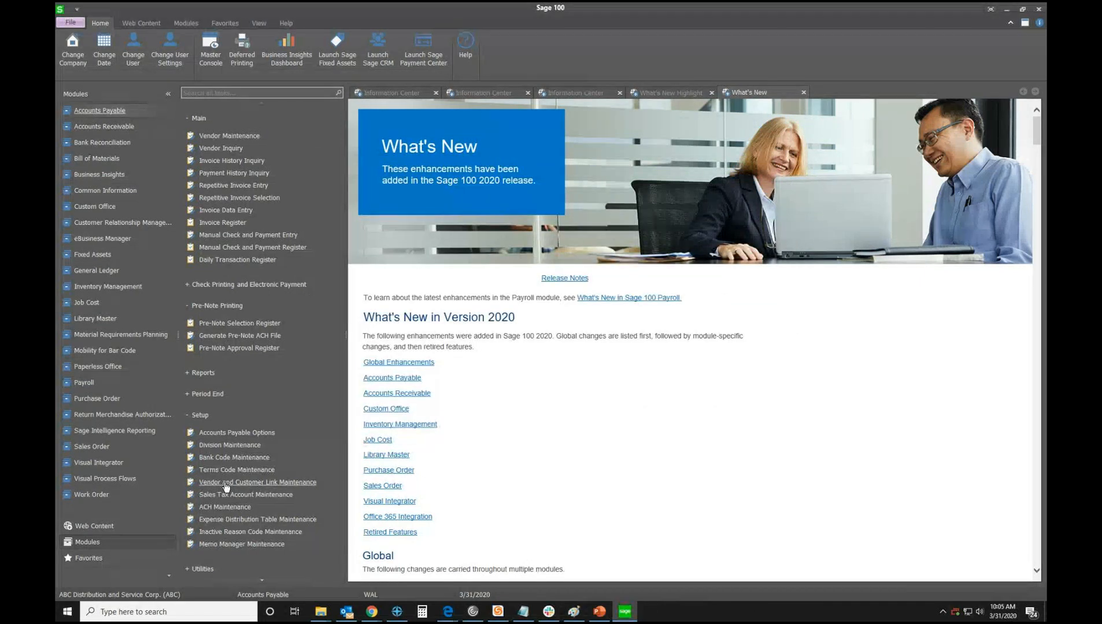
# Look up bank code D, Wells Fargo Checking, in ACH Maintenance, review its main settings, accept the record and close it
pyautogui.click(232, 519)
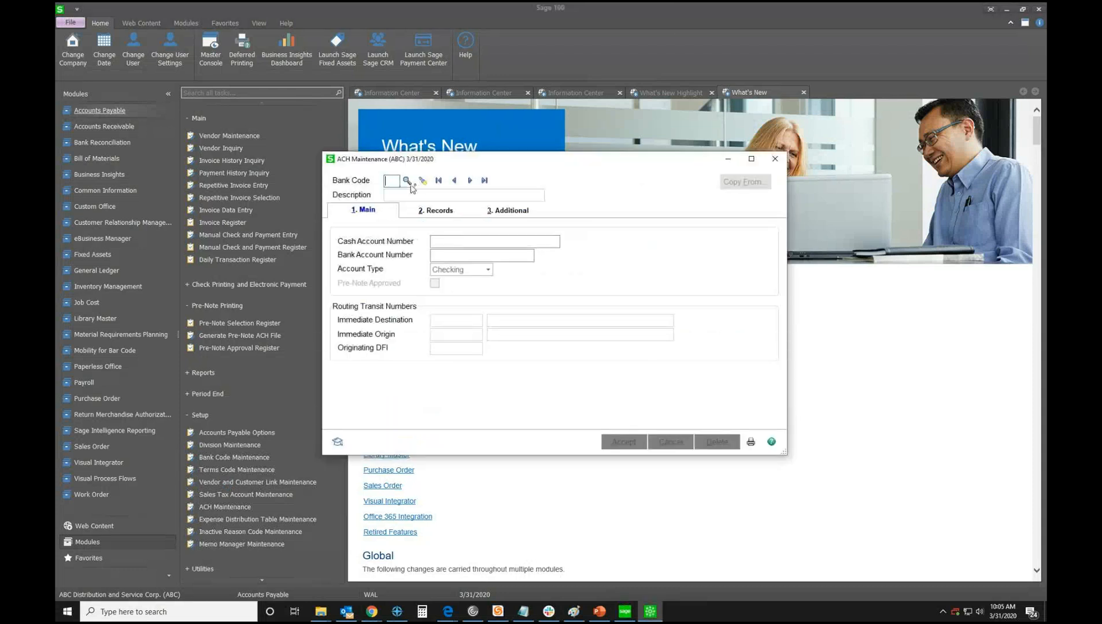
pyautogui.click(408, 180)
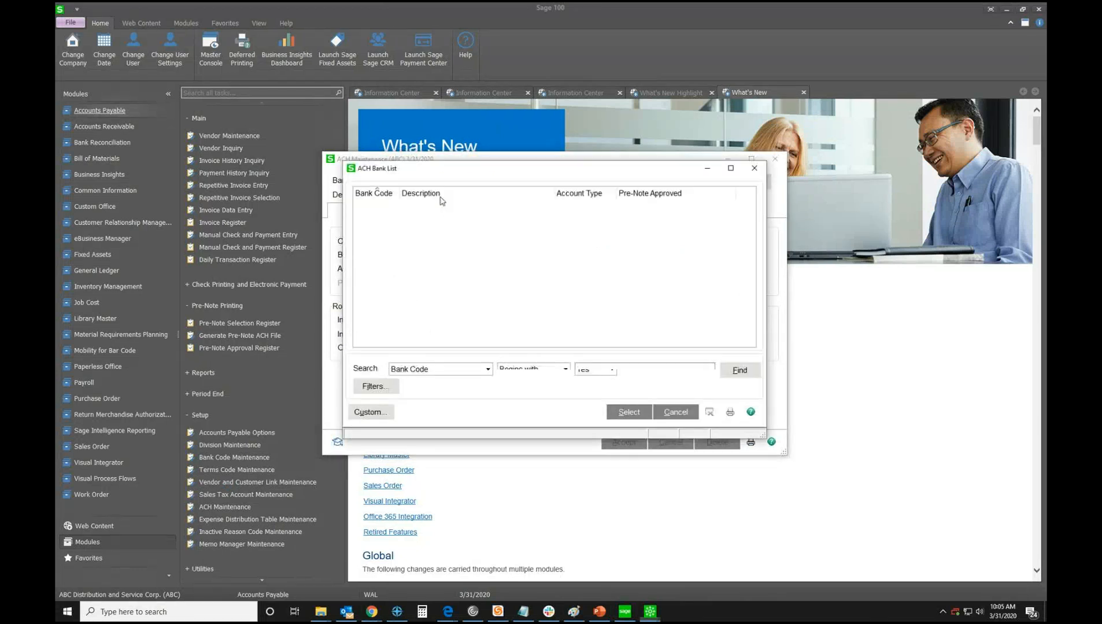
pyautogui.doubleClick(420, 213)
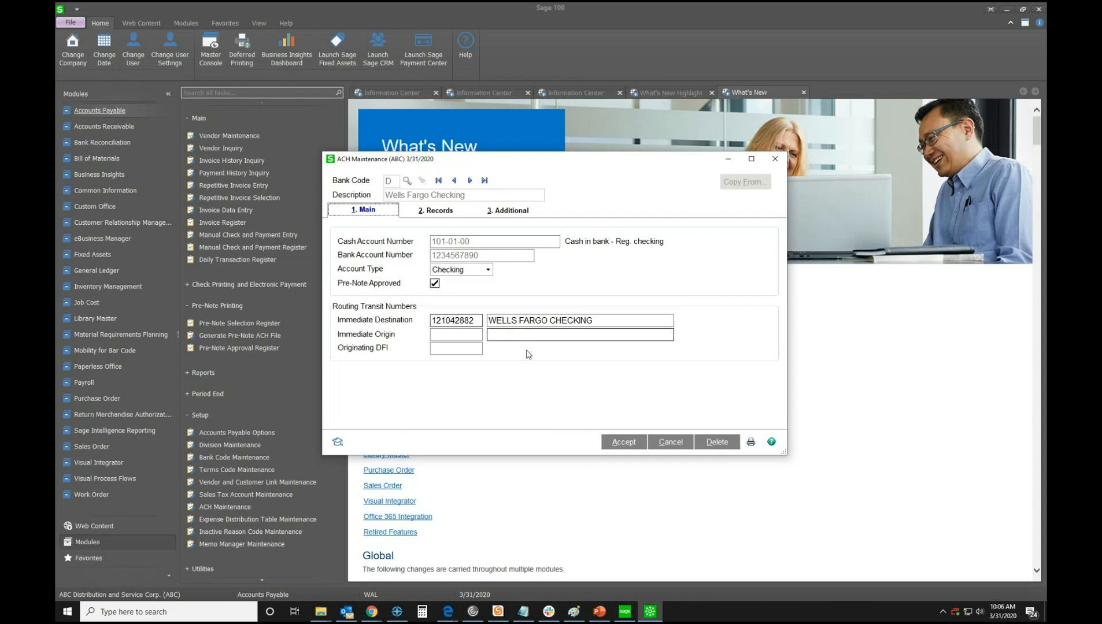
pyautogui.click(626, 440)
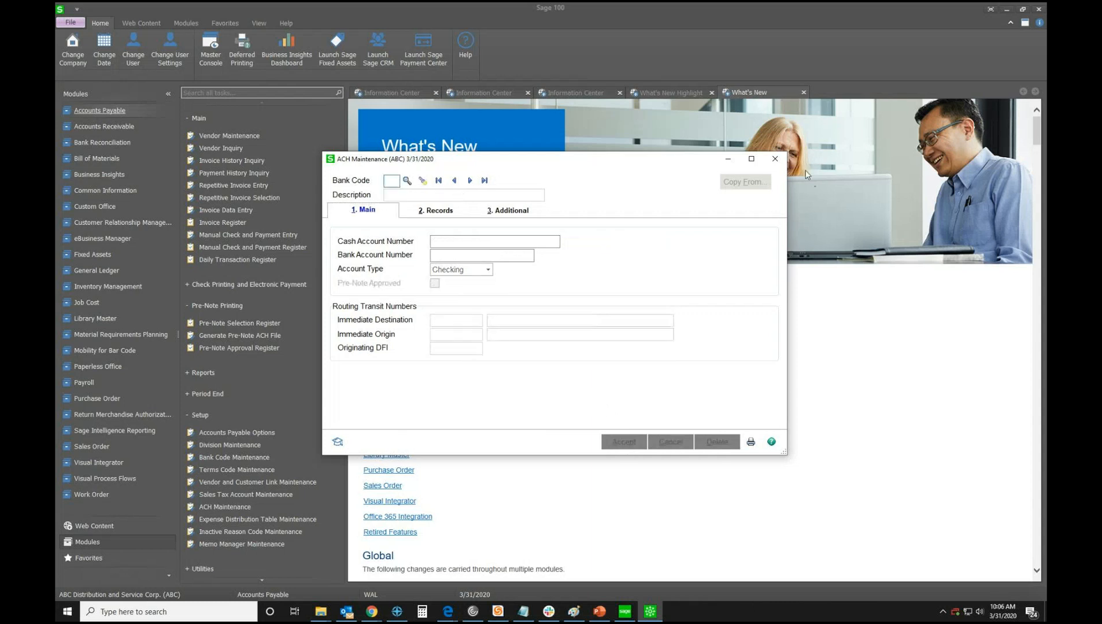
pyautogui.click(774, 158)
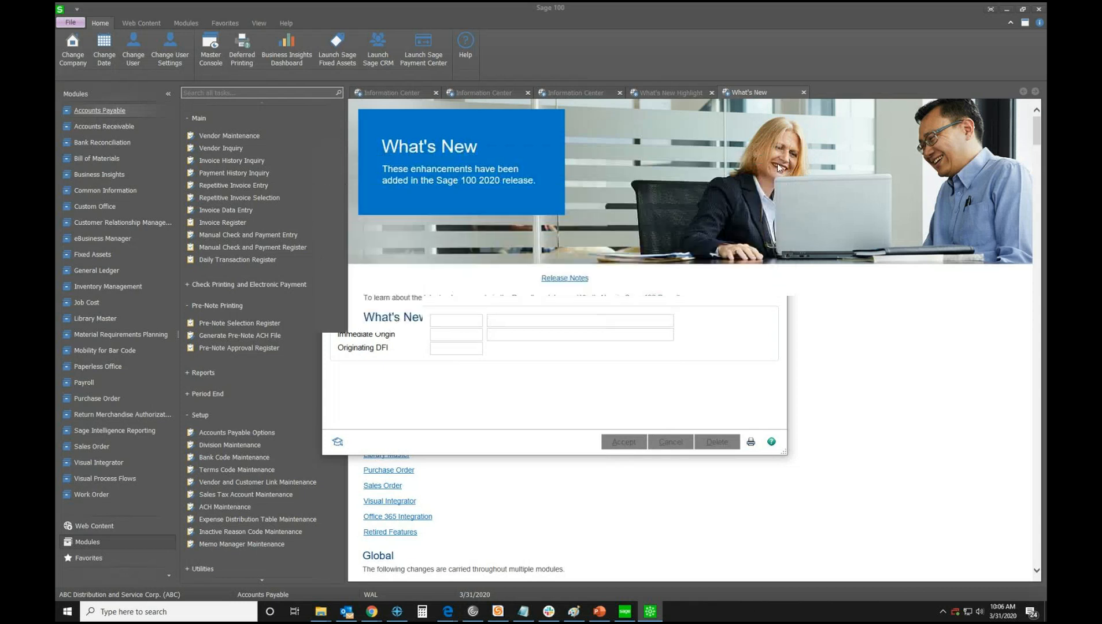
# Load the Airway Property record in Vendor Maintenance and open its Electronic Payment details
pyautogui.click(243, 148)
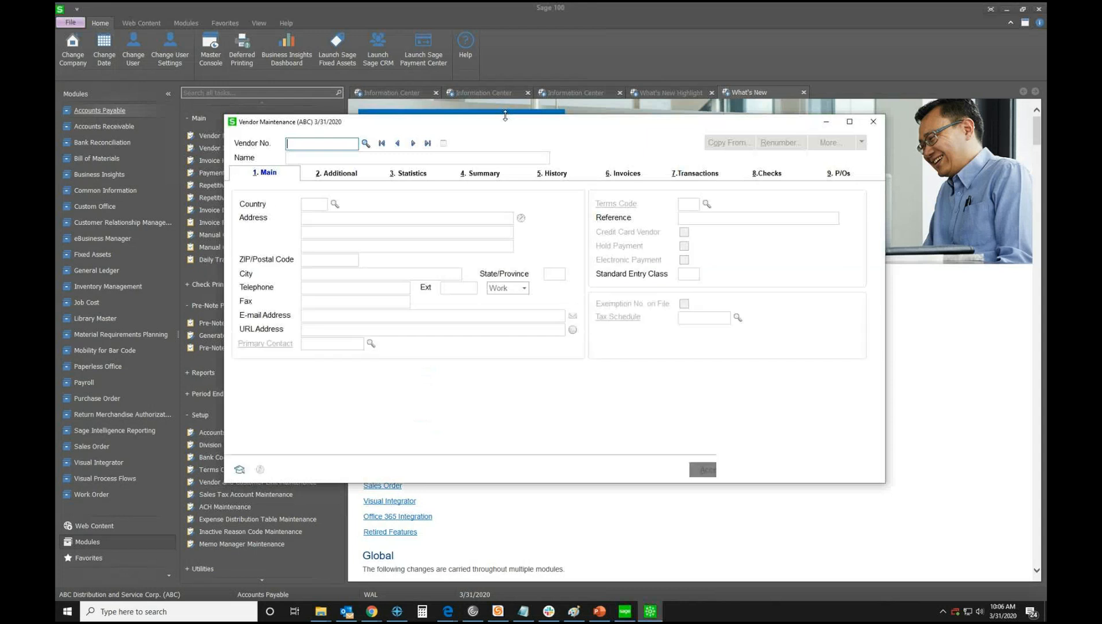
pyautogui.click(381, 144)
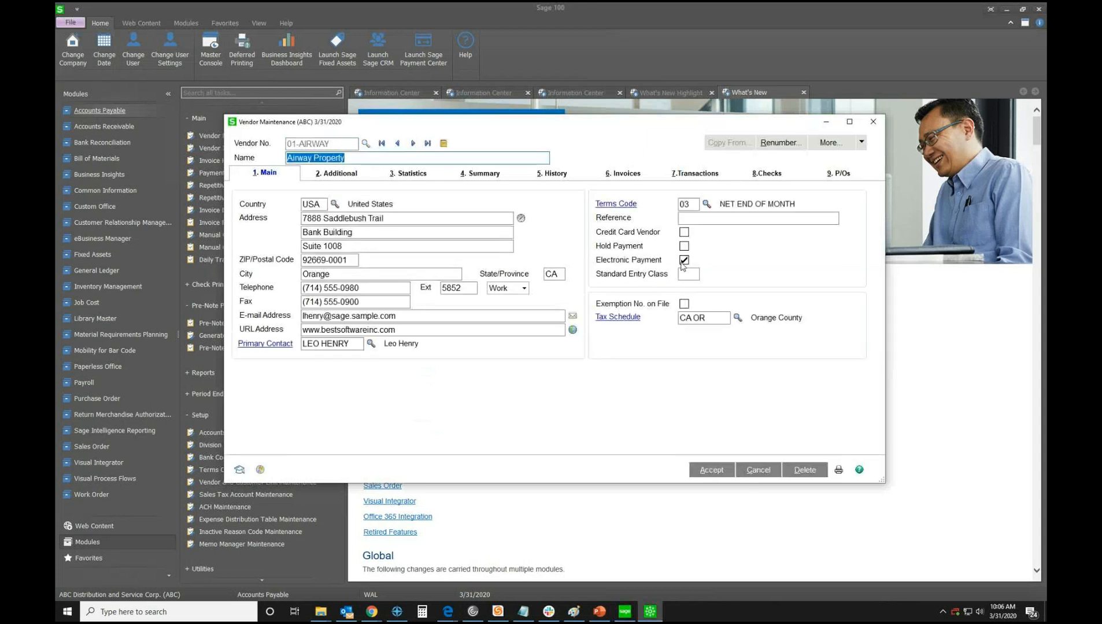
pyautogui.click(861, 144)
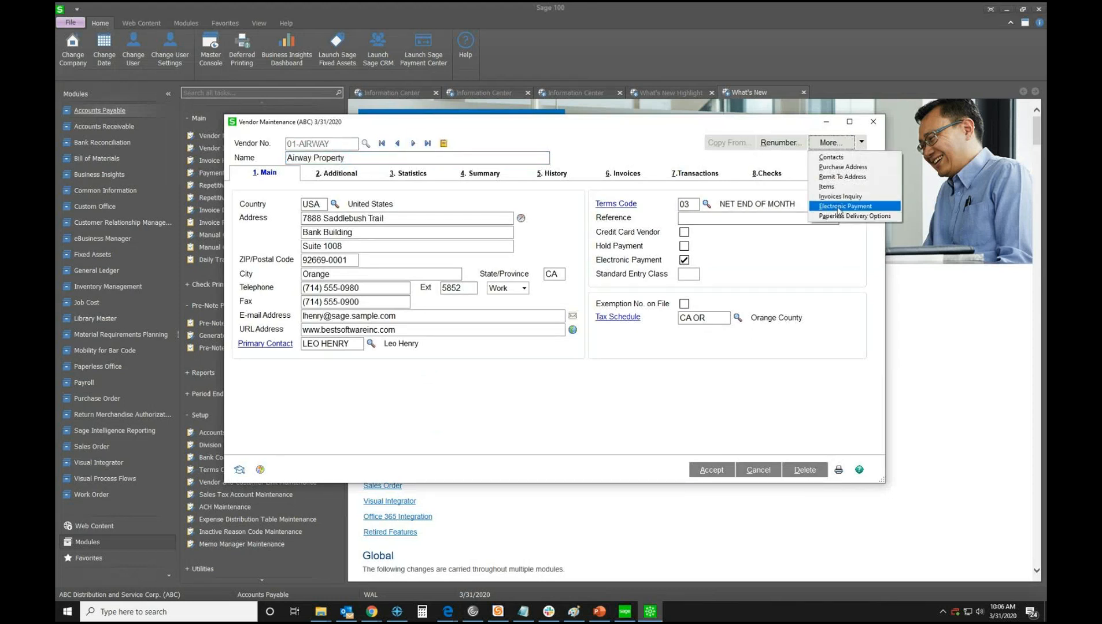
pyautogui.click(838, 209)
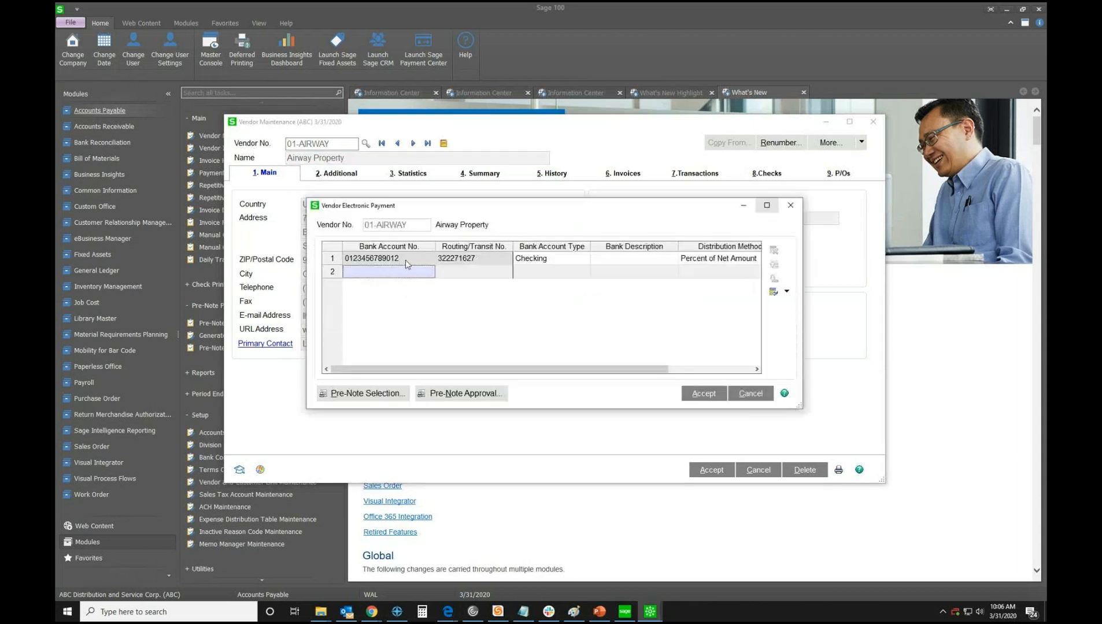
# Examine the vendor's bank account line: routing number, distribution method, percent or amount, and pre-note status
pyautogui.click(463, 258)
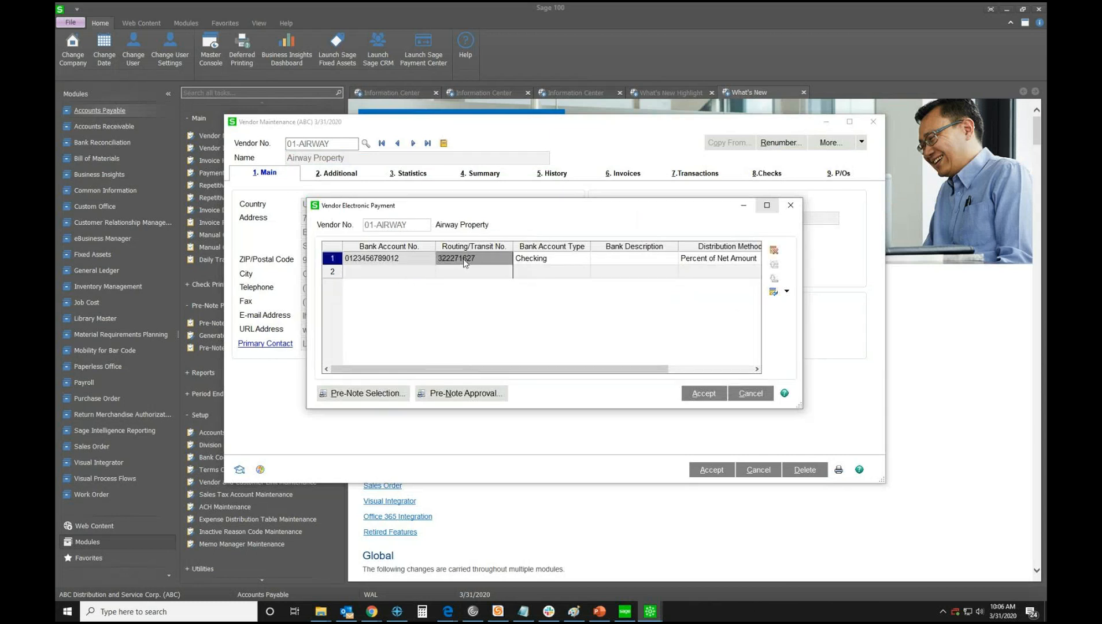
pyautogui.press('Tab')
pyautogui.moveTo(583, 374); pyautogui.dragTo(636, 365)
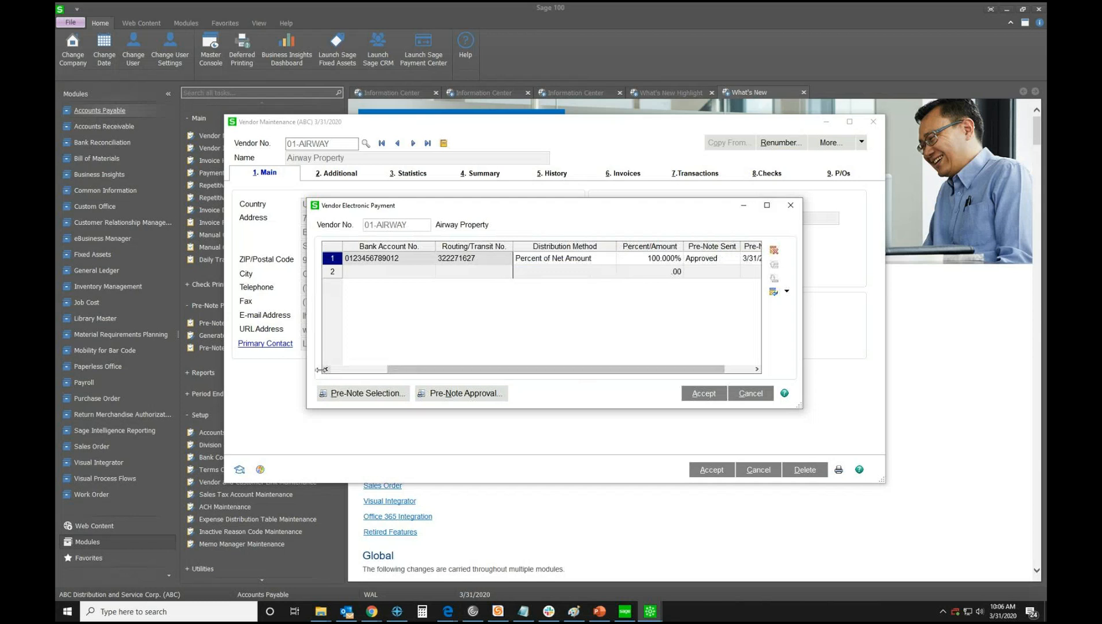
pyautogui.click(588, 262)
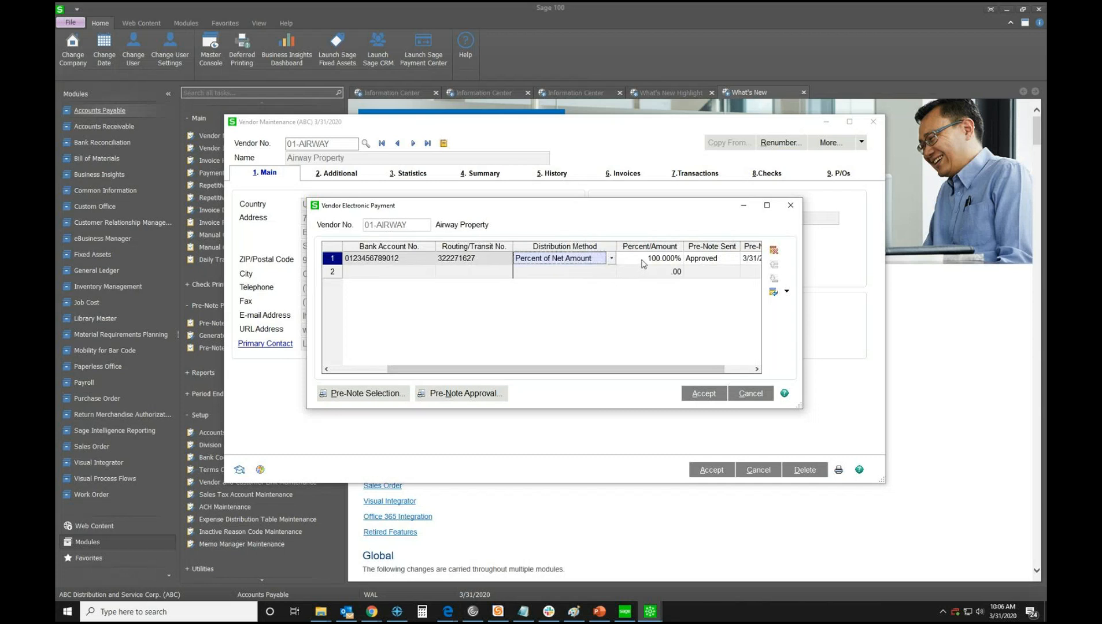
pyautogui.click(757, 369)
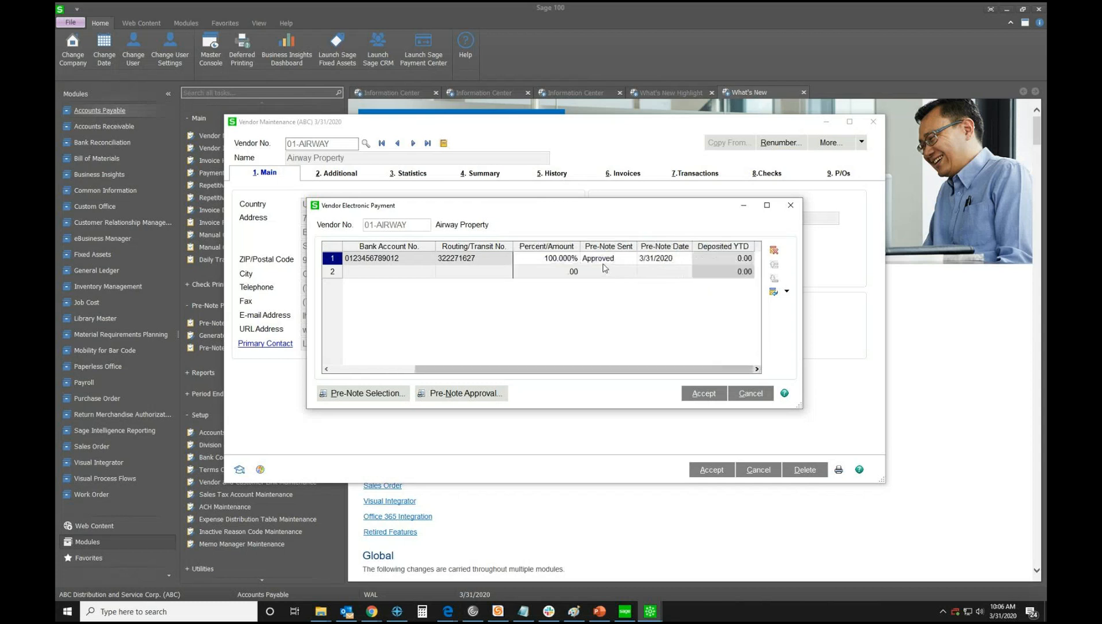
pyautogui.click(604, 259)
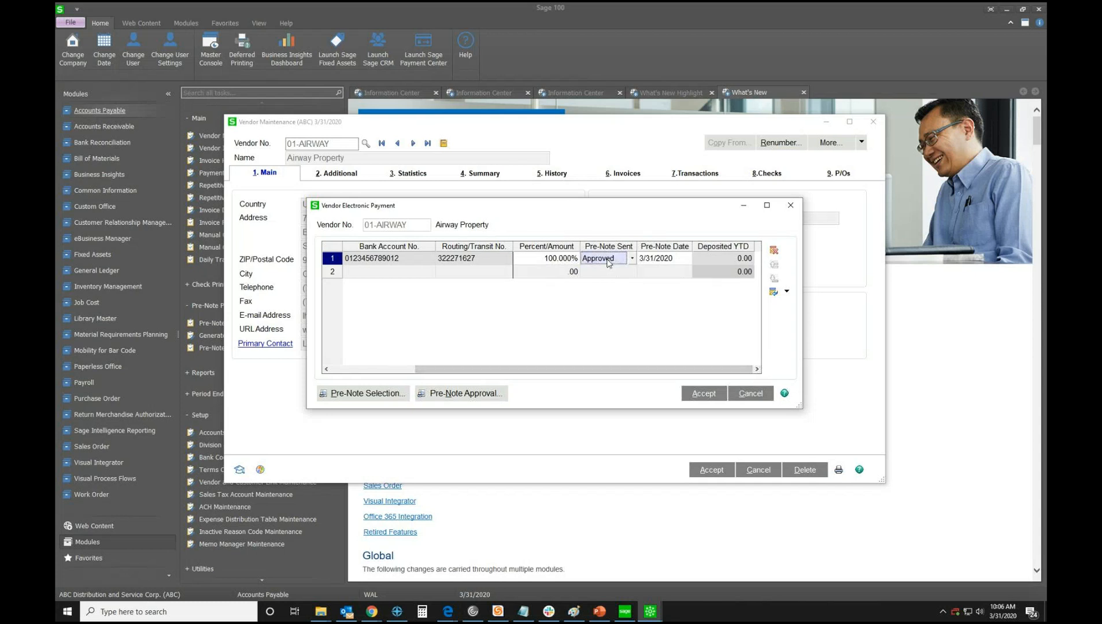
pyautogui.click(634, 259)
pyautogui.click(636, 258)
# Reposition the Vendor Maintenance window and bring the Vendor Electronic Payment window back to the front
pyautogui.click(393, 125)
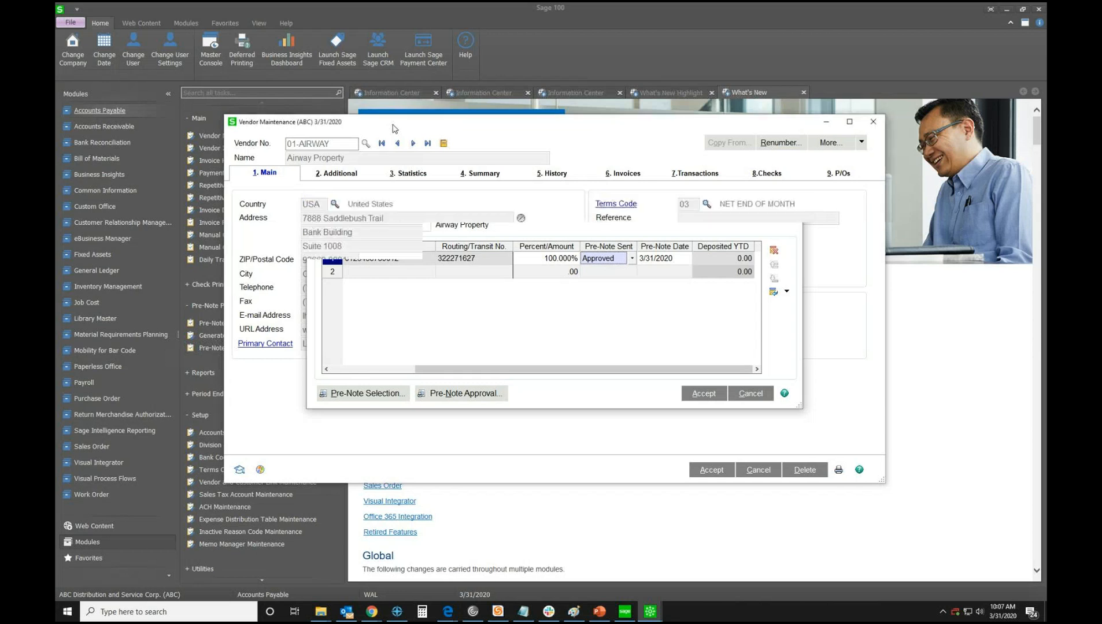
pyautogui.moveTo(393, 125); pyautogui.dragTo(477, 125)
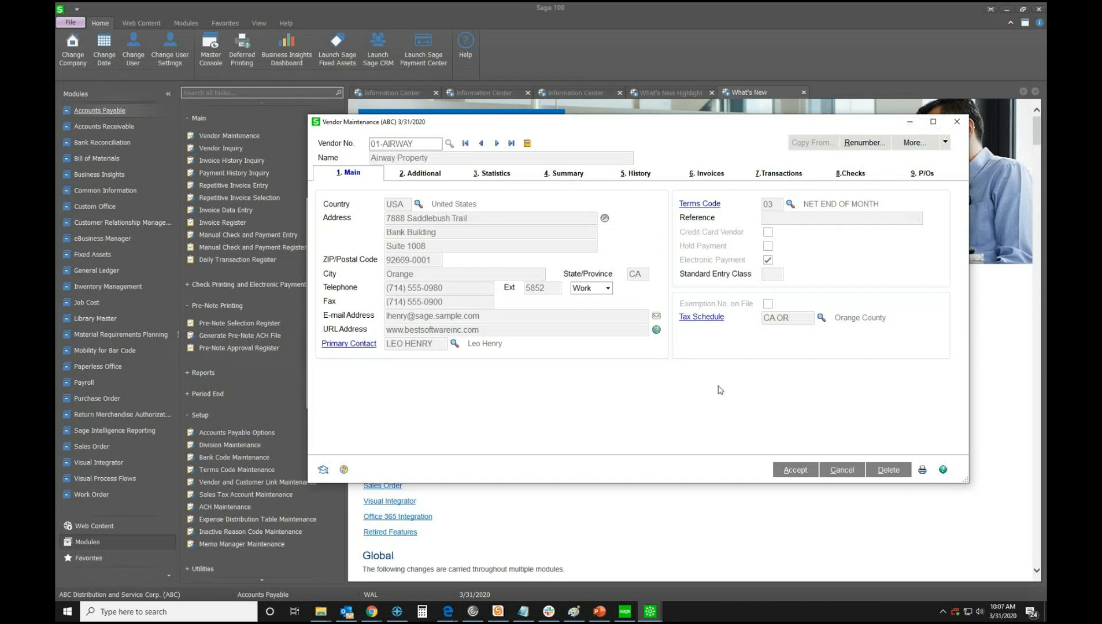
pyautogui.click(651, 613)
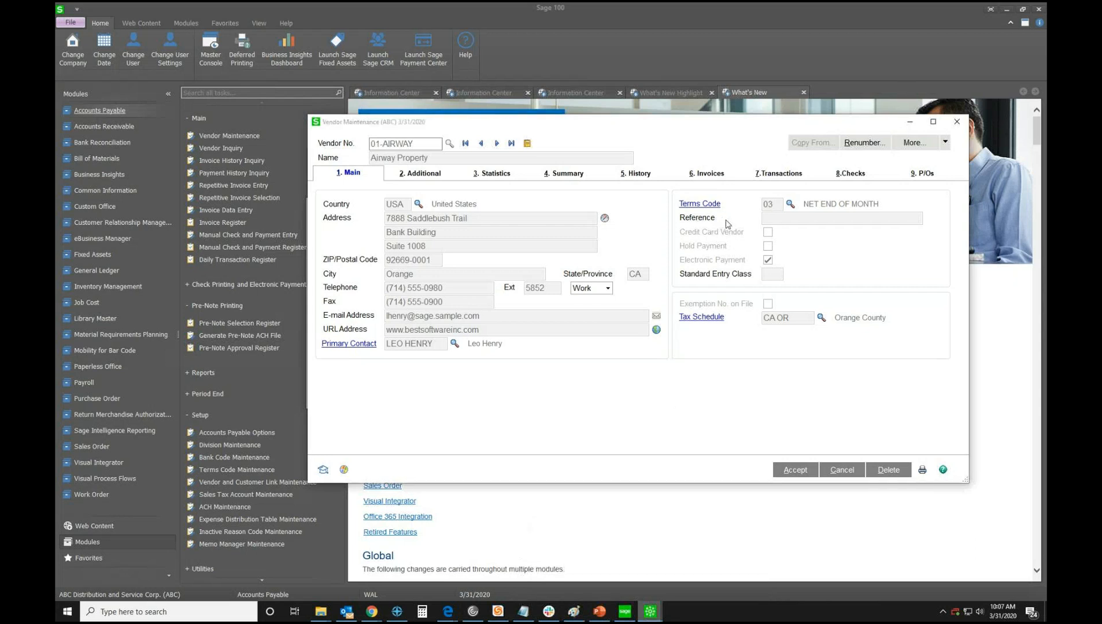
pyautogui.click(650, 611)
pyautogui.moveTo(647, 614)
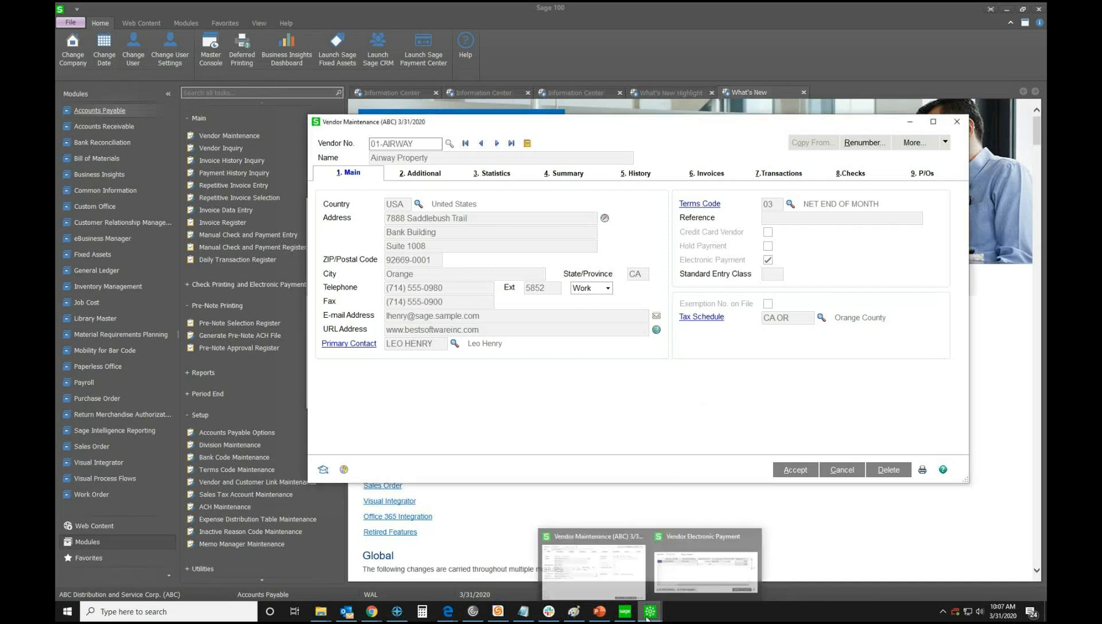
pyautogui.moveTo(684, 128); pyautogui.dragTo(560, 127)
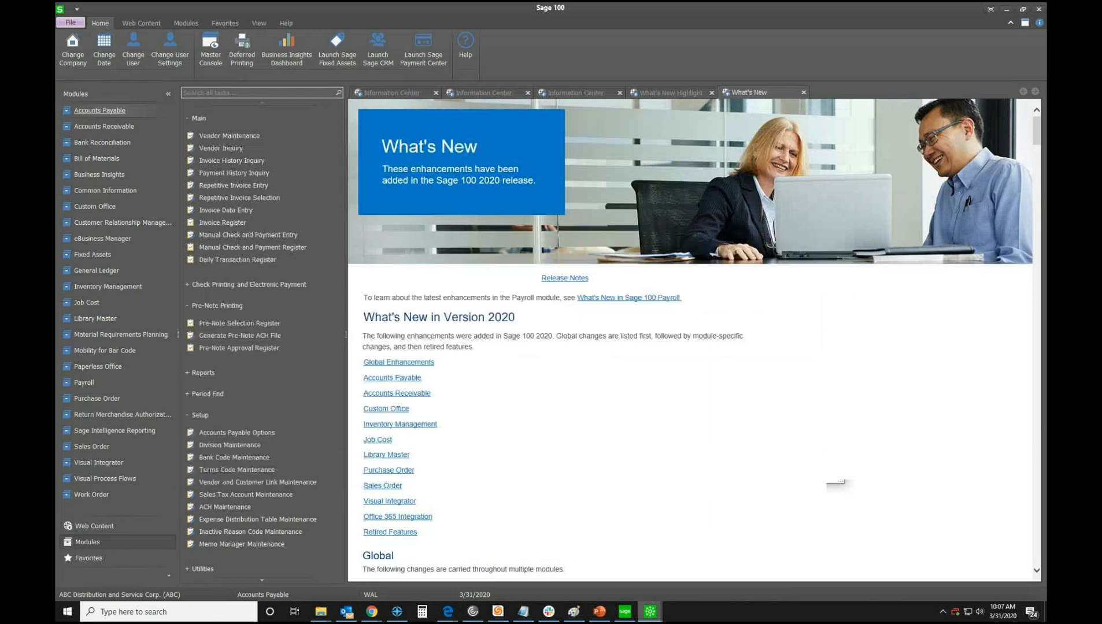
pyautogui.click(650, 612)
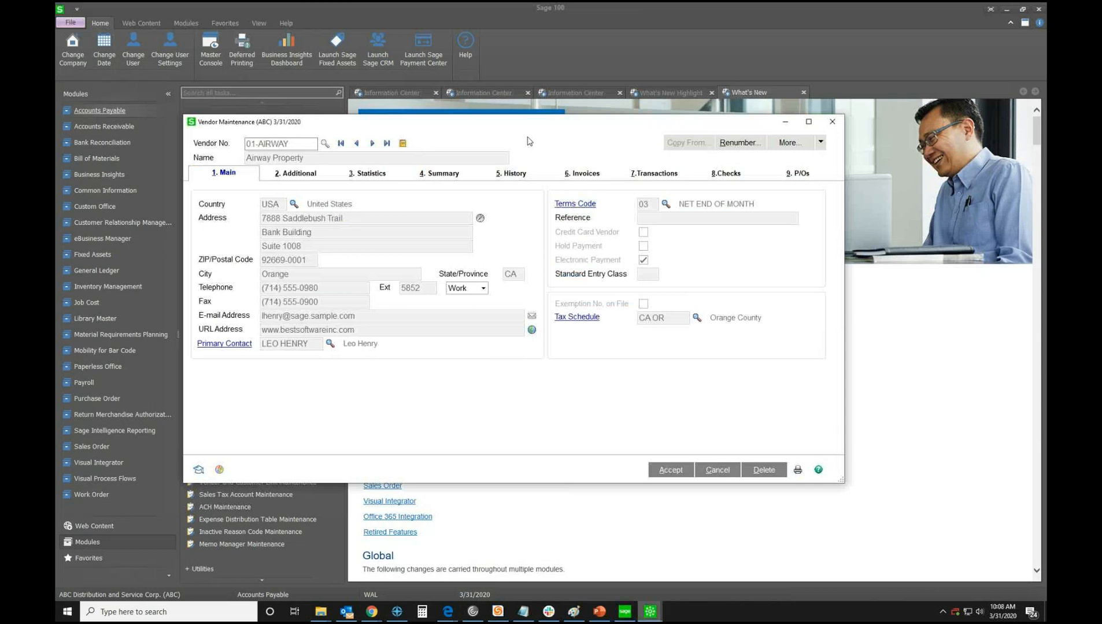
pyautogui.hotkey('alt', 'Tab')
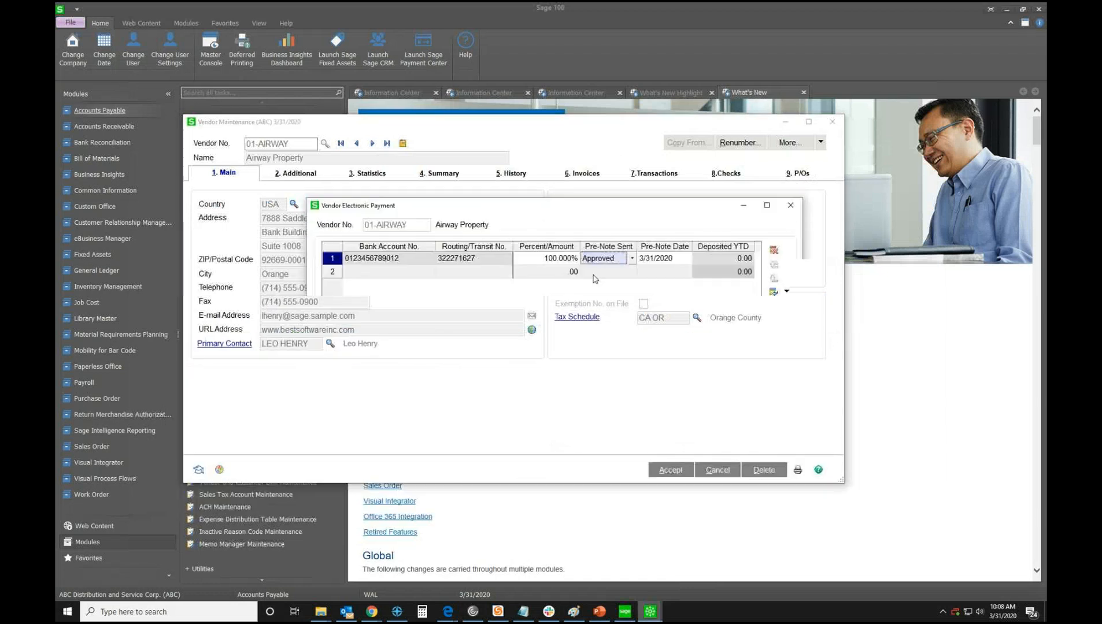
# Accept the vendor's electronic payment details, save the Airway Property record and close Vendor Maintenance
pyautogui.click(702, 395)
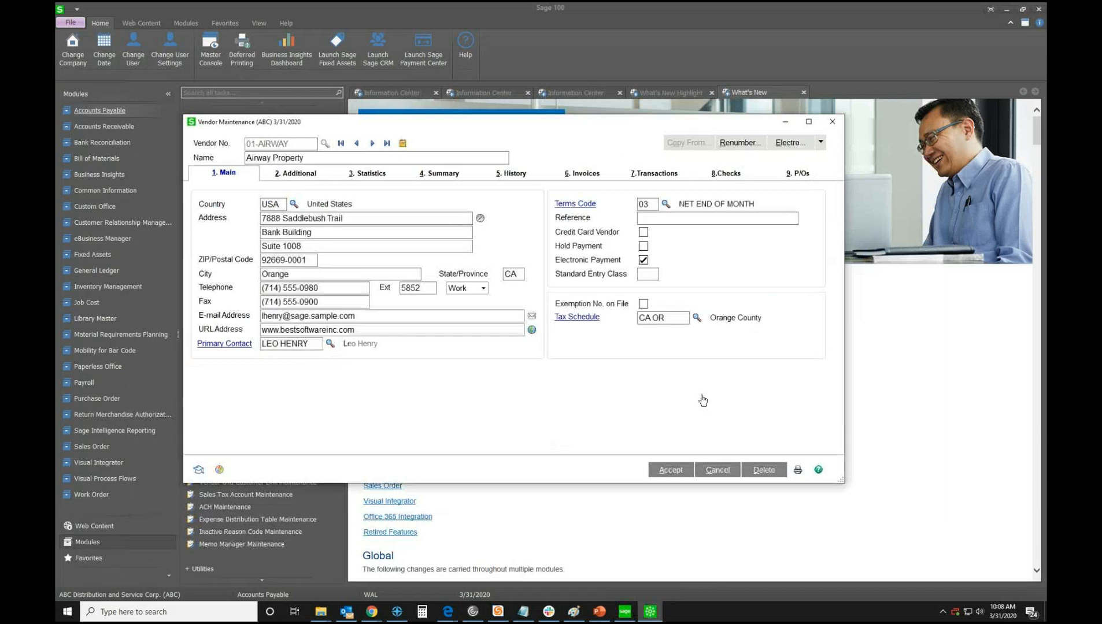
pyautogui.click(681, 472)
pyautogui.click(831, 123)
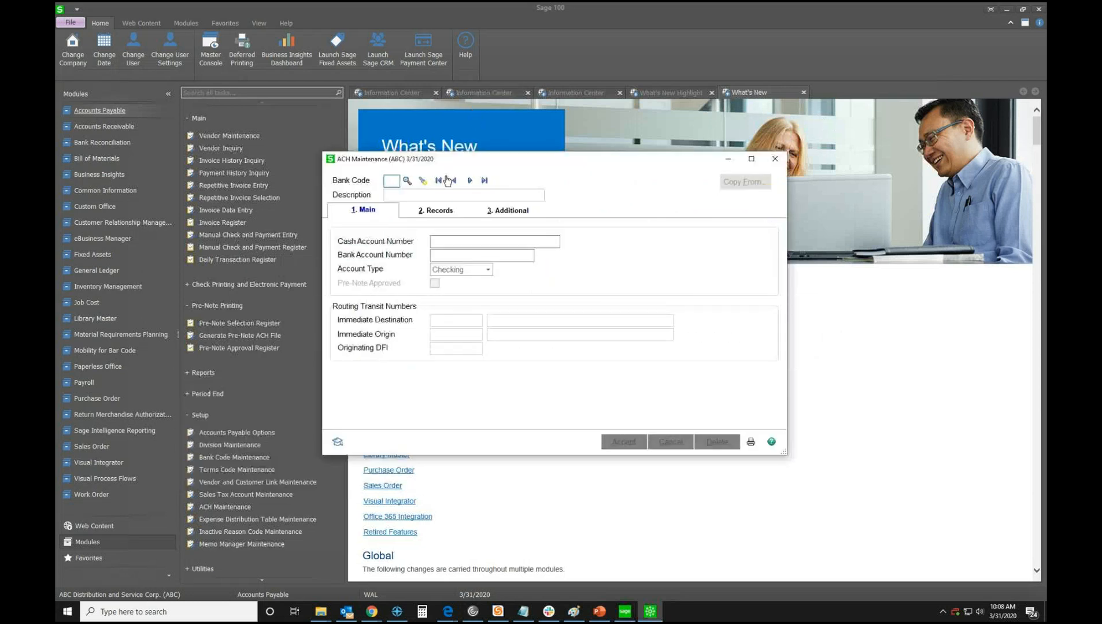
# Load the Wells Fargo Checking bank record in ACH Maintenance and review its Records and Additional settings
pyautogui.click(446, 180)
pyautogui.click(435, 210)
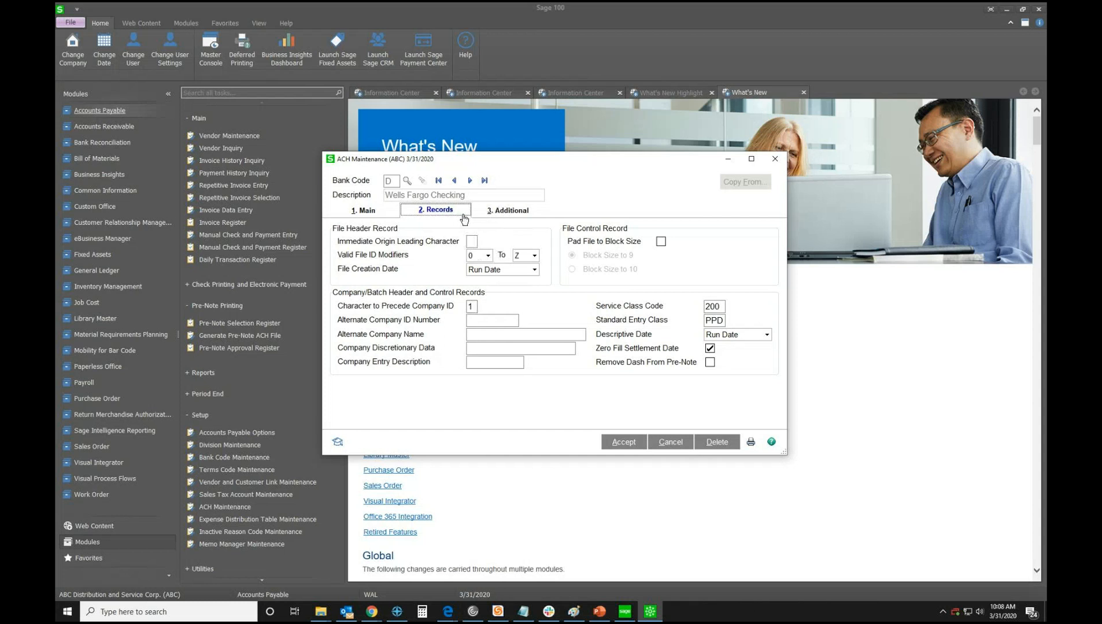
pyautogui.click(508, 213)
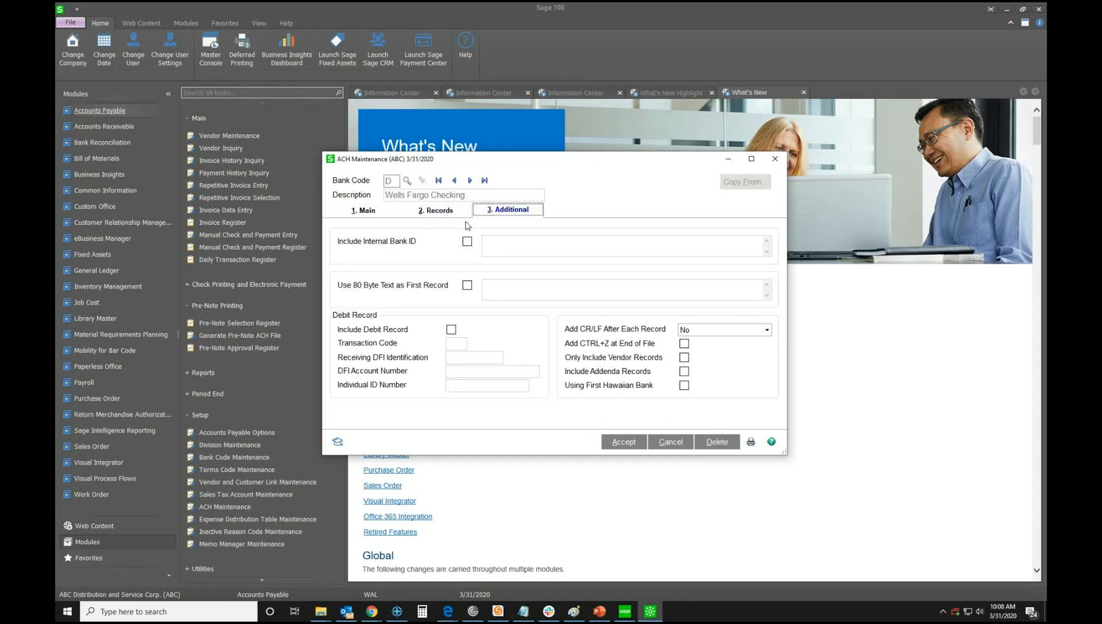
pyautogui.click(427, 213)
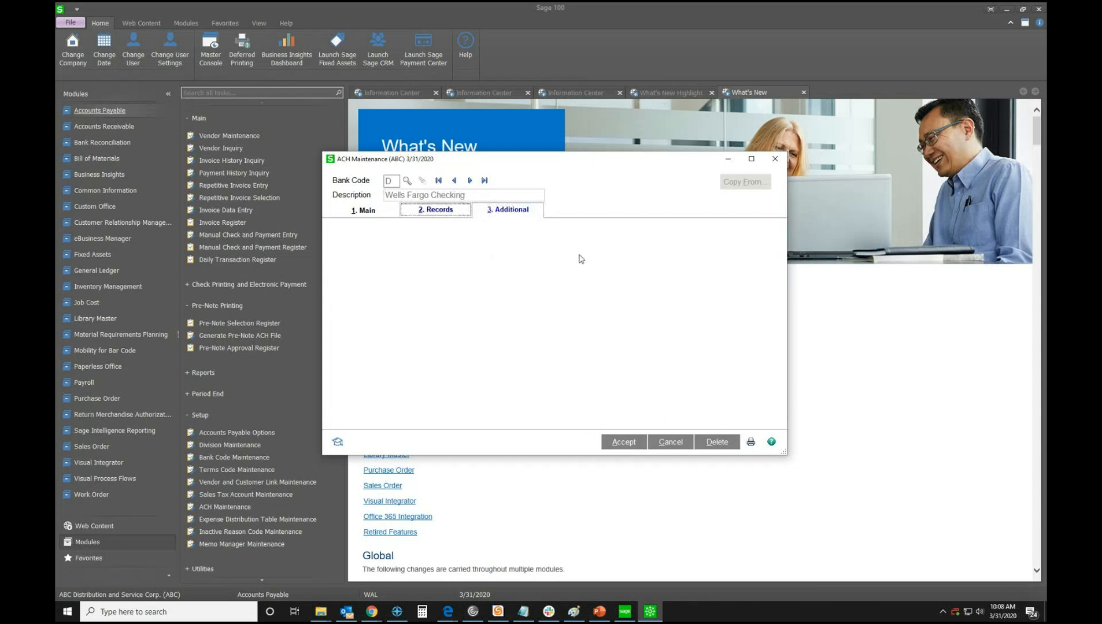
# Accept the Wells Fargo Checking ACH record and close ACH Maintenance
pyautogui.click(624, 442)
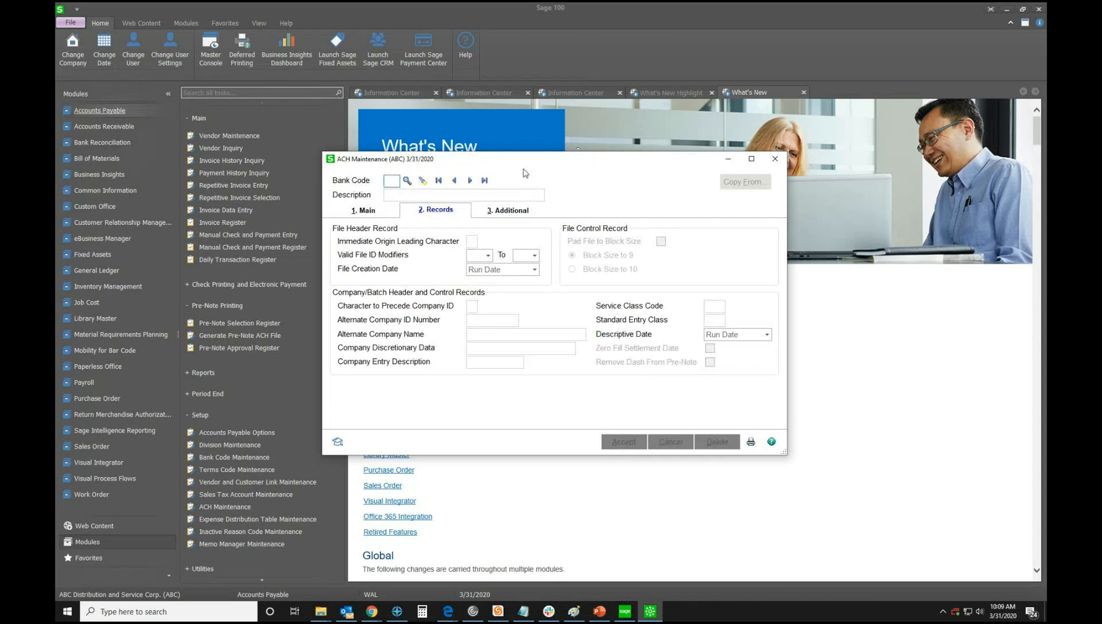
pyautogui.click(776, 157)
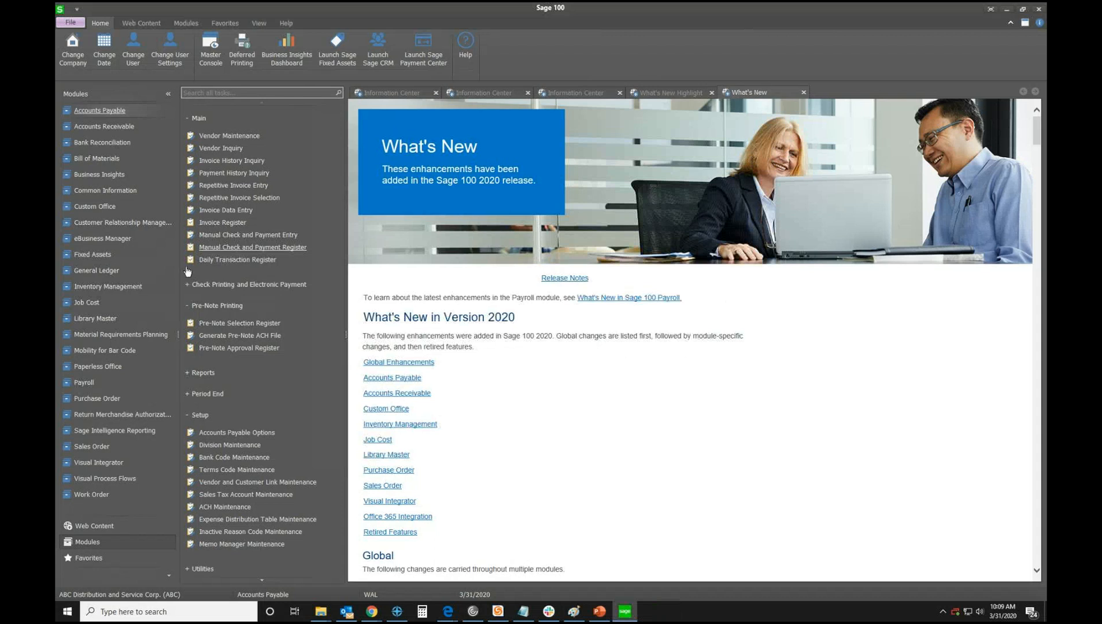
# Collapse the Setup and Pre-Note Printing groups and expand Check Printing and Electronic Payment to reach Invoice Payment Selection
pyautogui.click(200, 415)
pyautogui.click(221, 300)
pyautogui.click(223, 278)
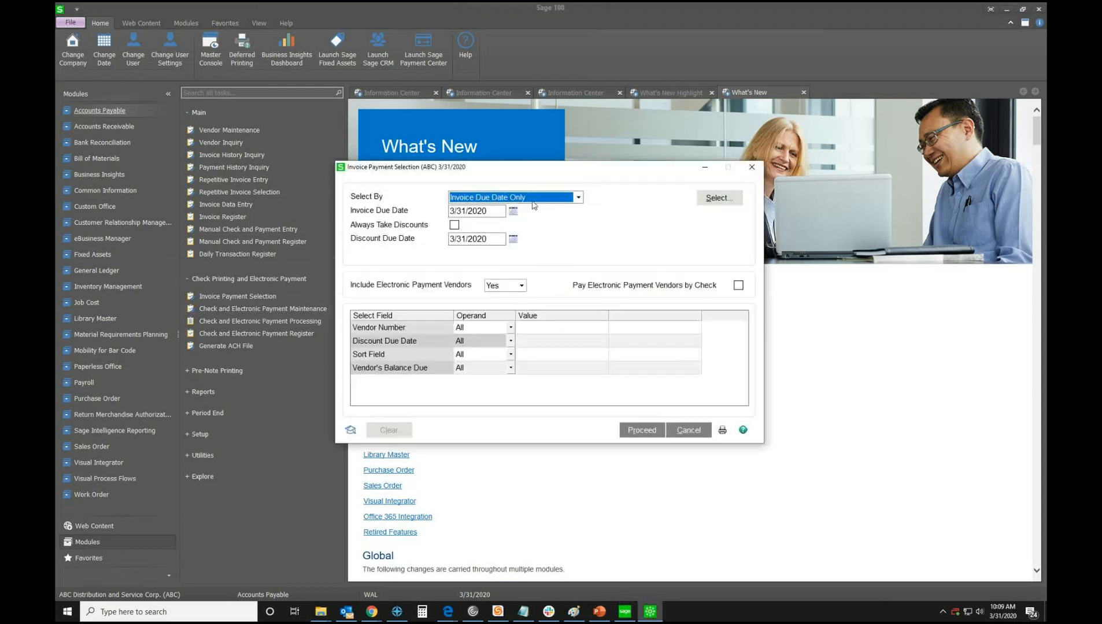
# Set the invoice due date in Invoice Payment Selection to 3/31/2026
pyautogui.click(513, 212)
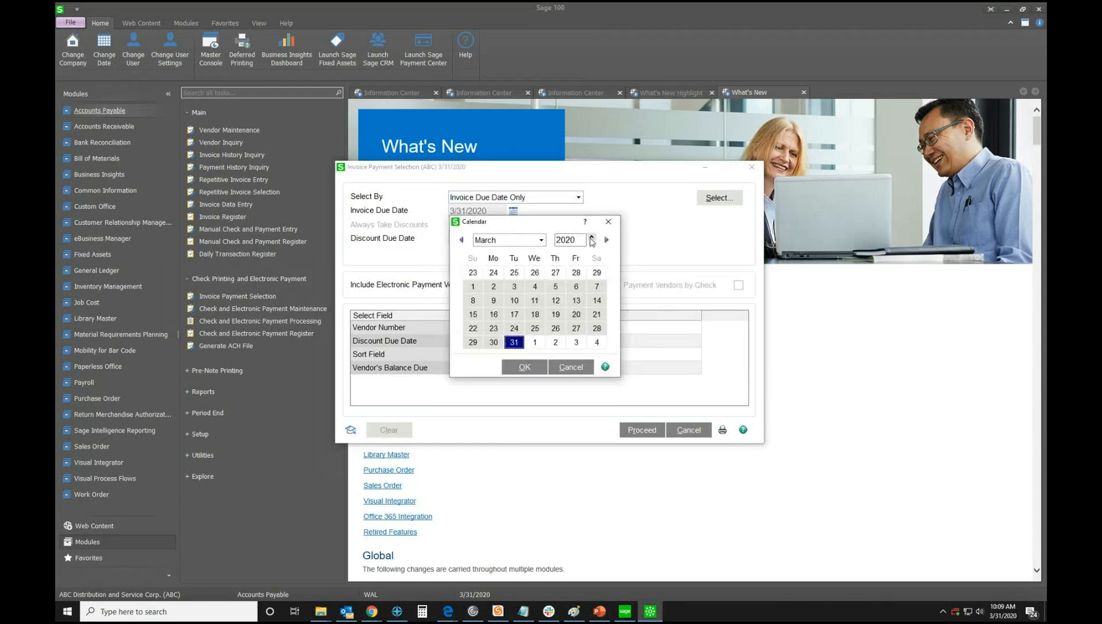
pyautogui.click(592, 237)
pyautogui.click(592, 237)
pyautogui.click(592, 237)
pyautogui.click(592, 237)
pyautogui.click(591, 237)
pyautogui.click(592, 237)
pyautogui.doubleClick(515, 344)
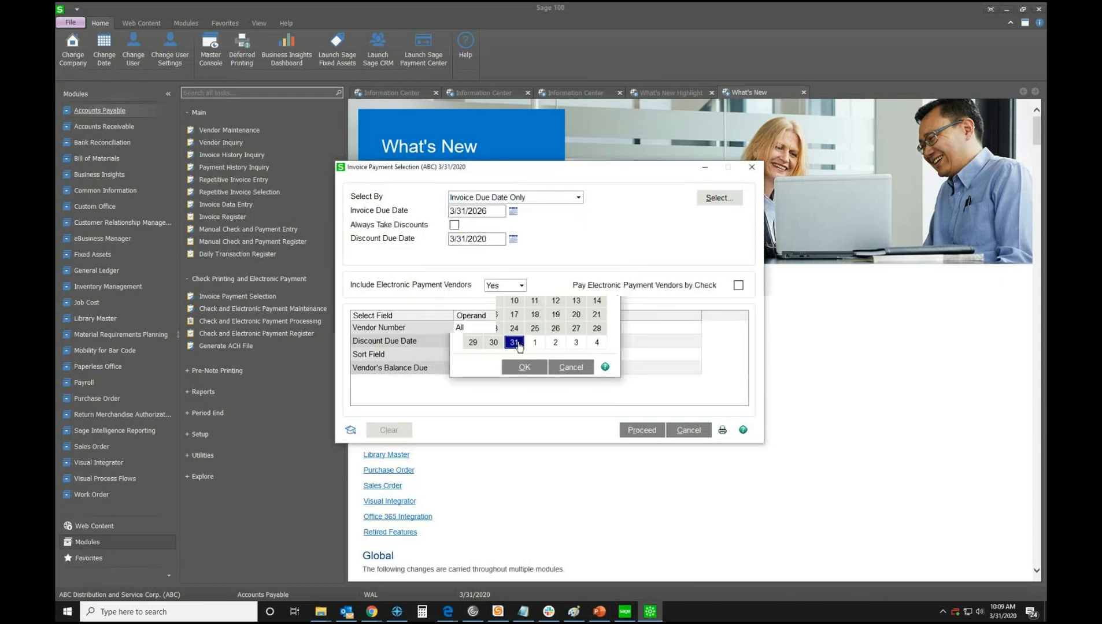
# Review the invoices selectable for payment, sorting them by vendor number in both directions, and close the list
pyautogui.click(721, 199)
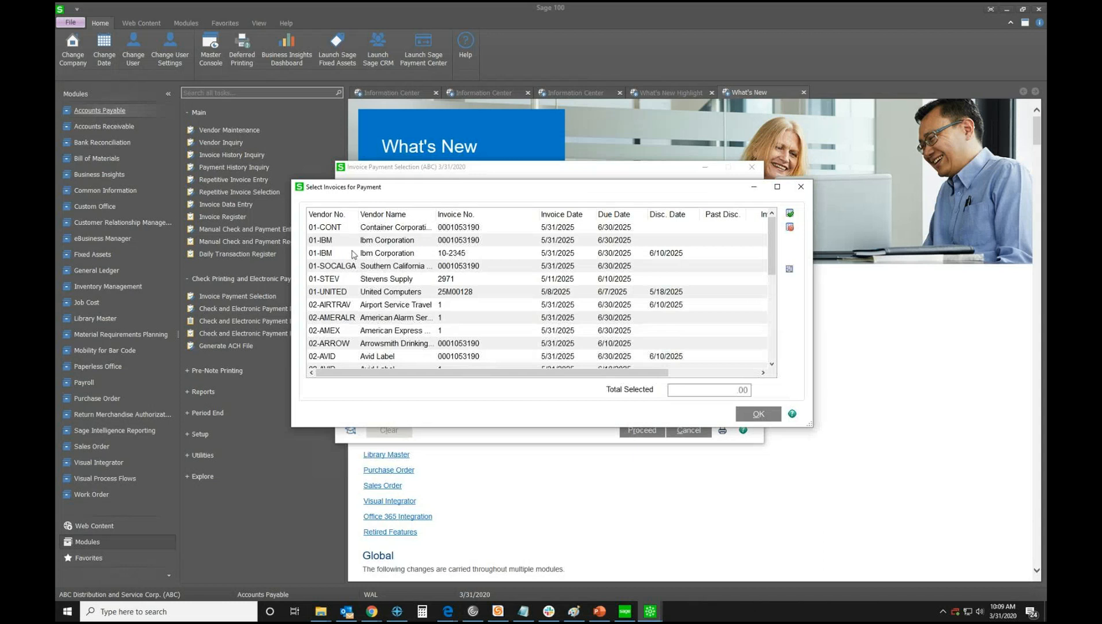
pyautogui.click(324, 218)
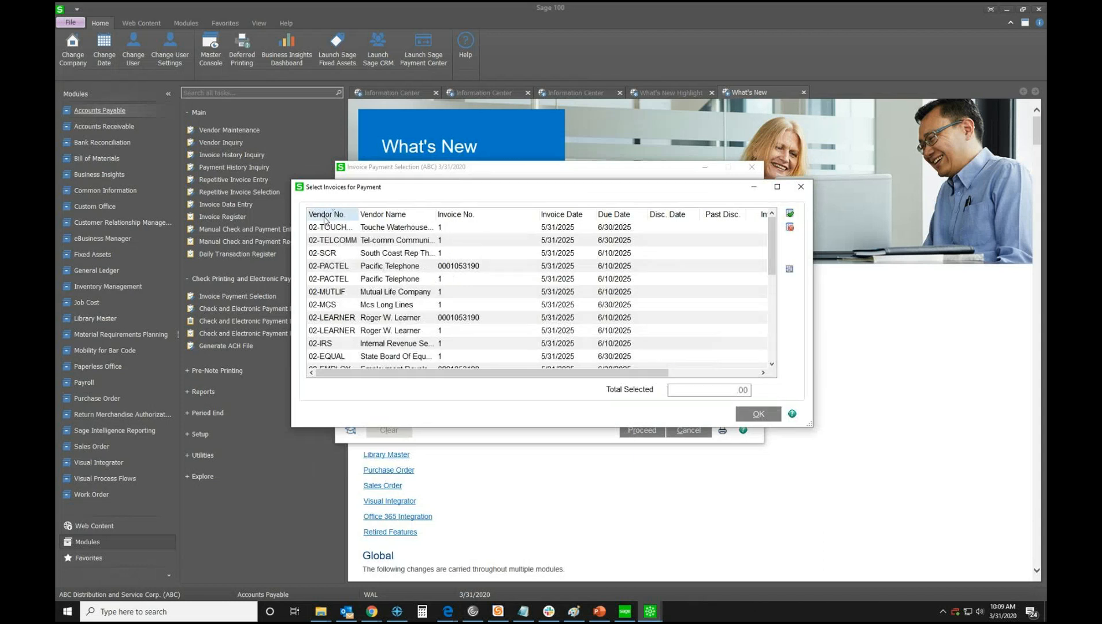
pyautogui.click(325, 216)
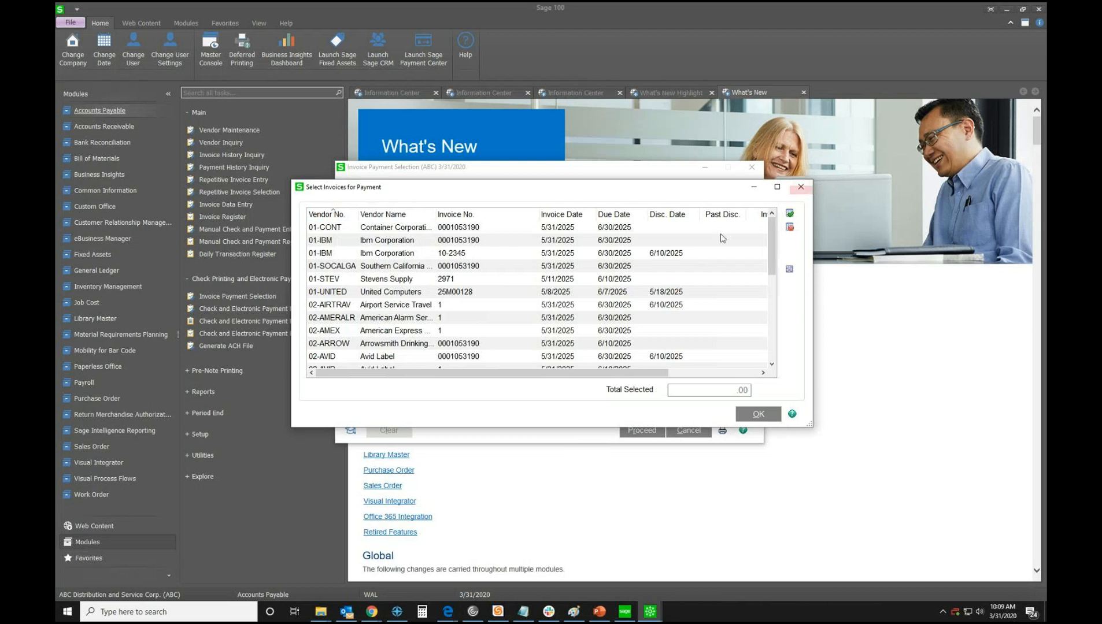
pyautogui.click(801, 186)
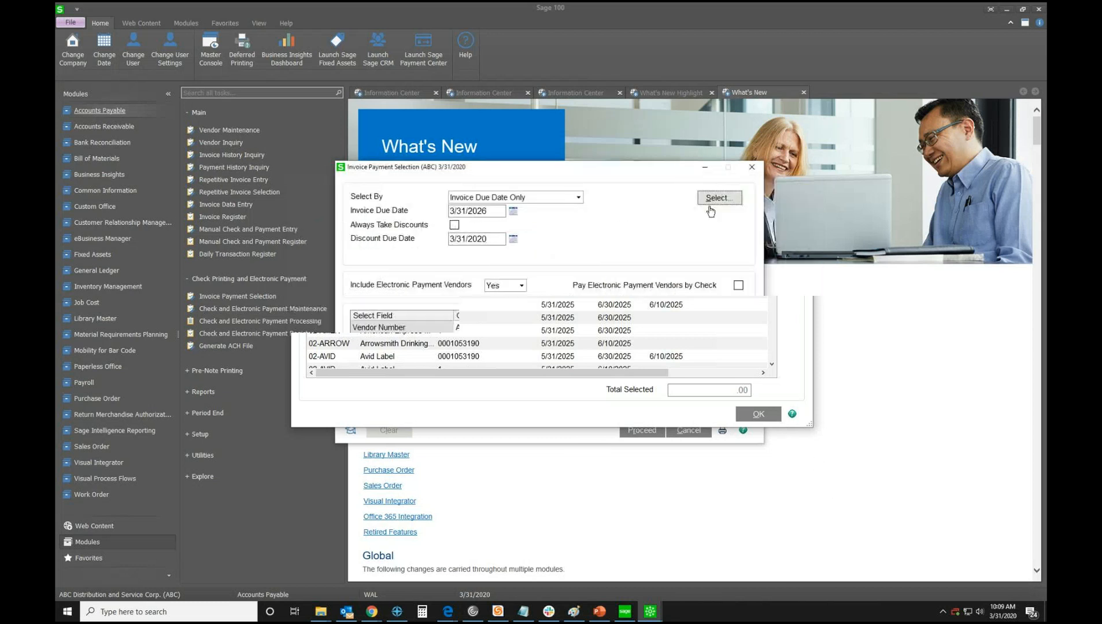
# Extend the invoice due date to 3/31/2028 and list the selectable invoices again
pyautogui.click(517, 213)
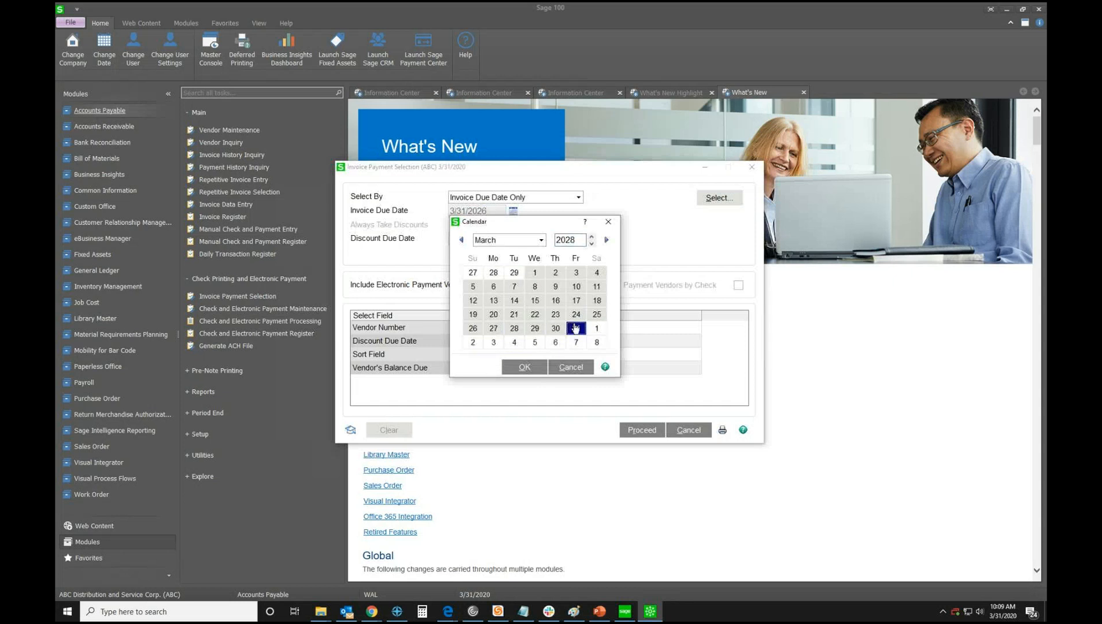
pyautogui.doubleClick(575, 328)
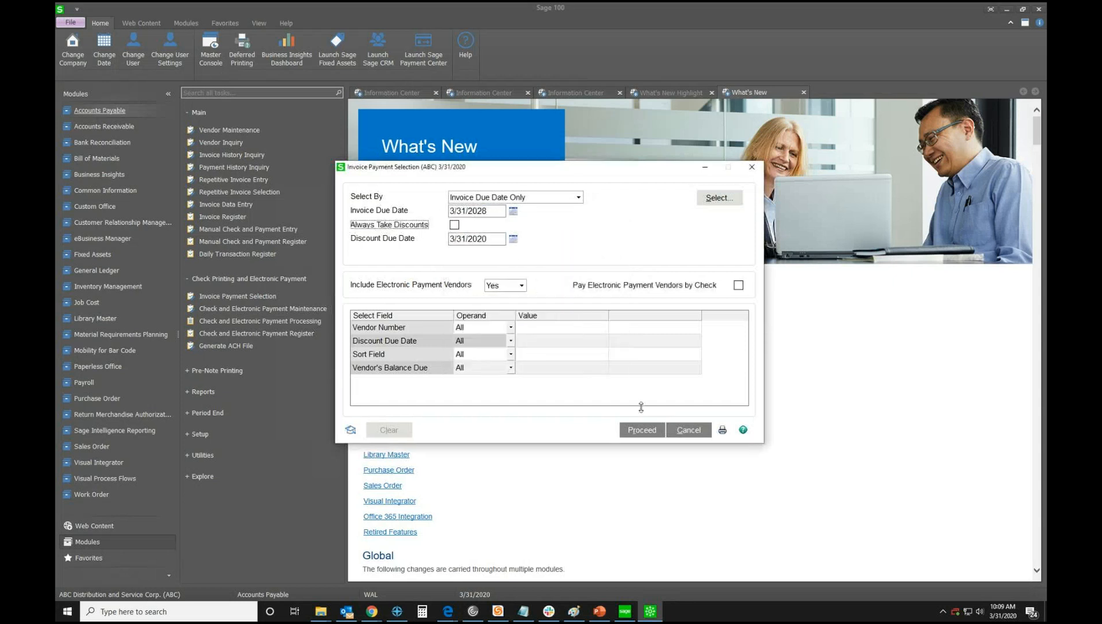
pyautogui.click(719, 198)
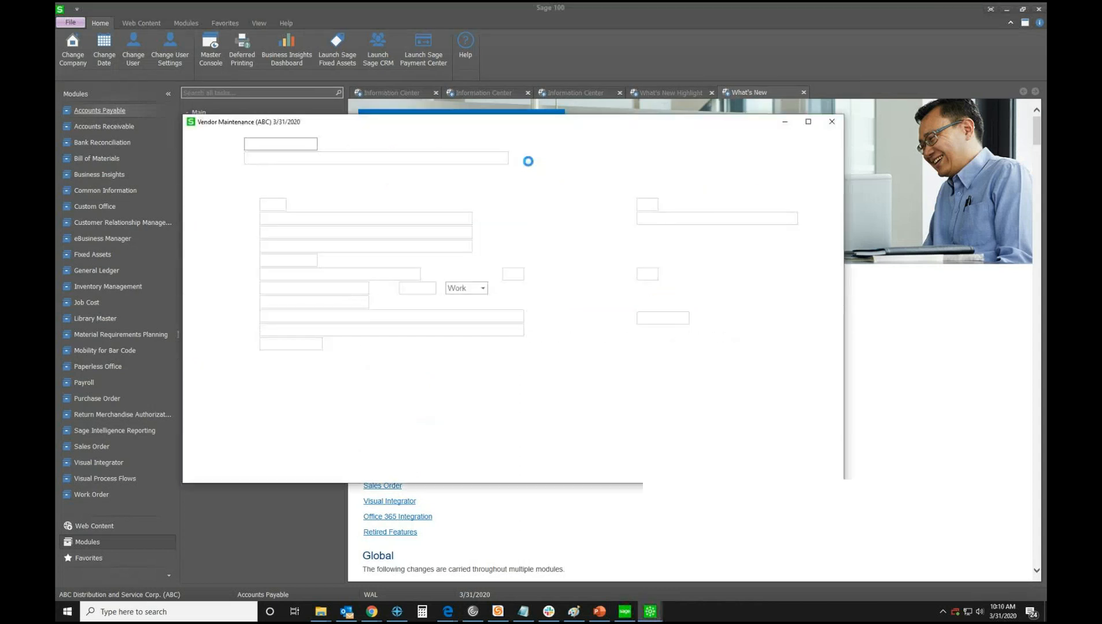
# Load the Airway Property vendor record in Vendor Maintenance and review its invoices, including the transactions of MAY-4913
pyautogui.click(371, 144)
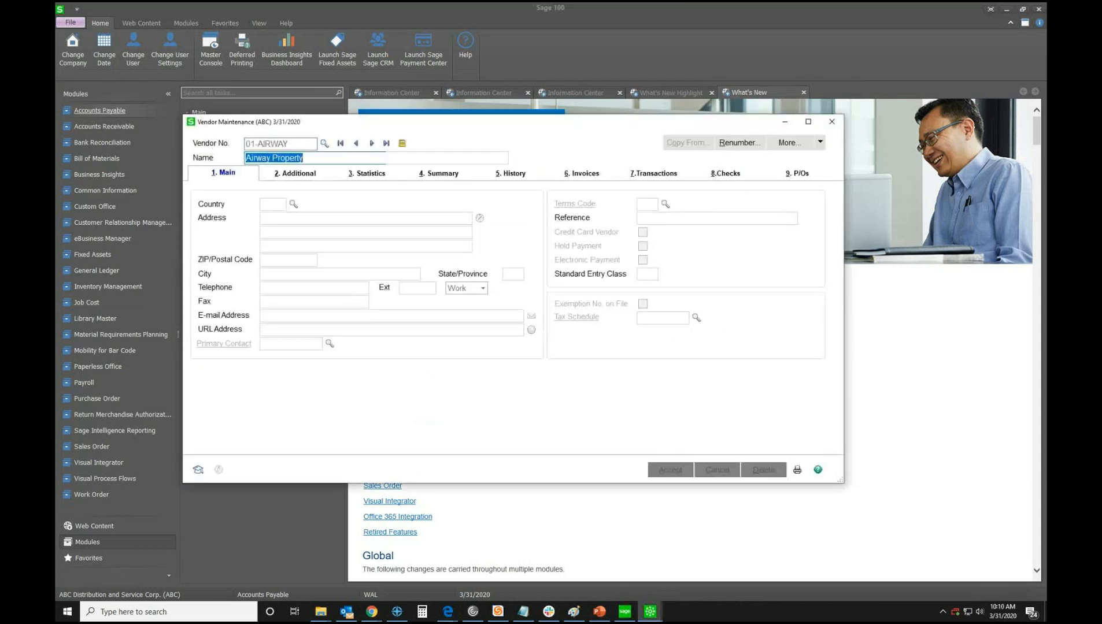
pyautogui.click(568, 175)
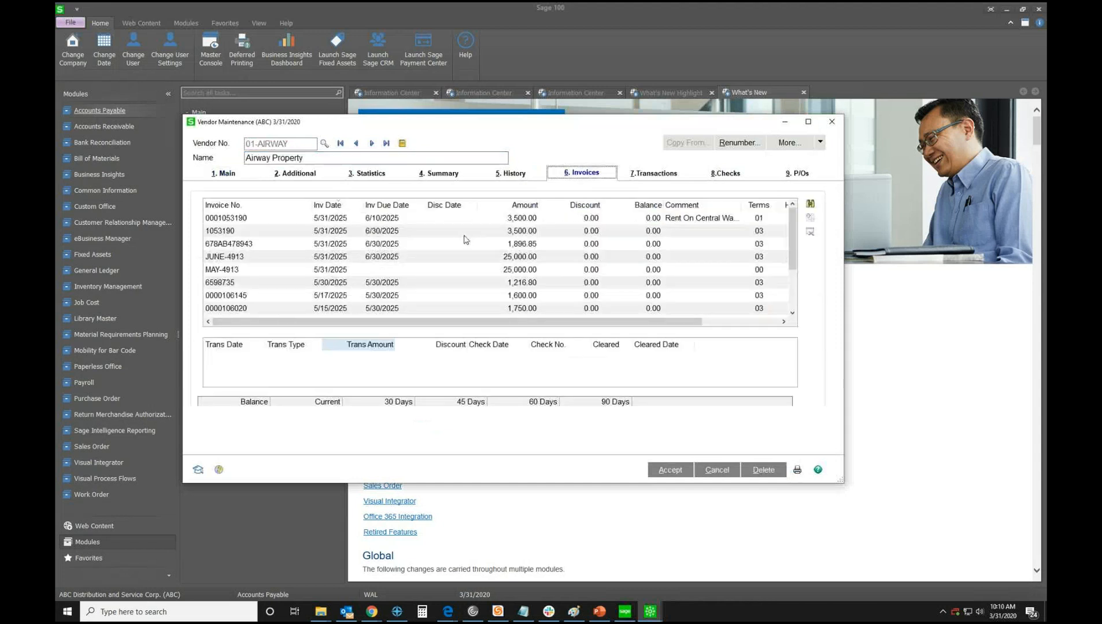
pyautogui.scroll(-2, 491, 260)
pyautogui.scroll(2, 508, 283)
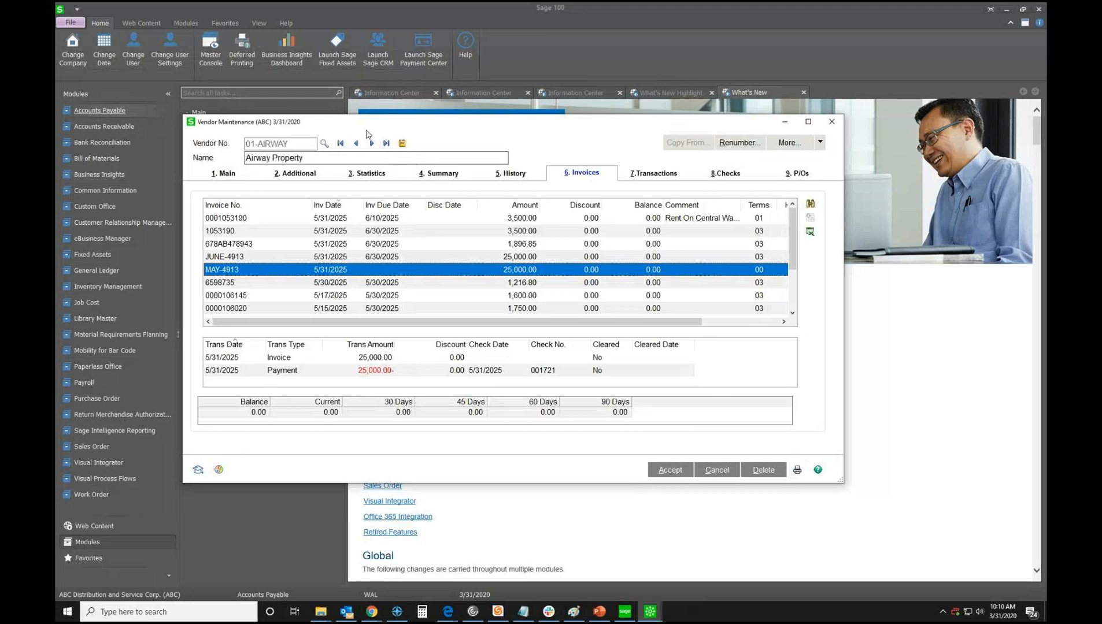
# Check the next vendor's invoices, dismissing its service agreement memo, and return to the Airway Property record
pyautogui.click(371, 143)
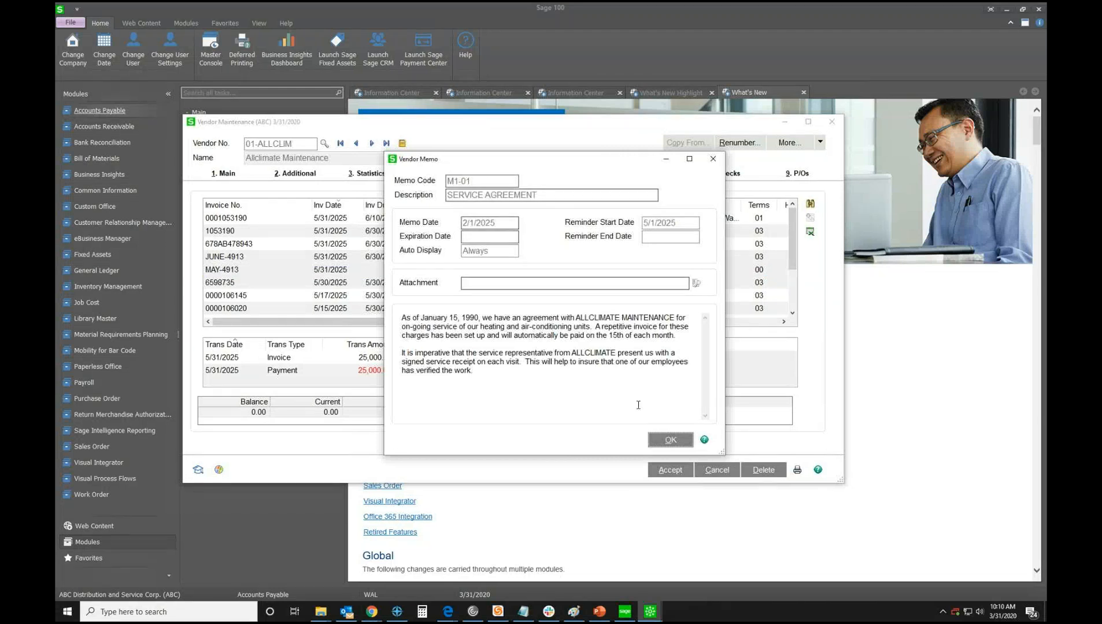
pyautogui.click(668, 439)
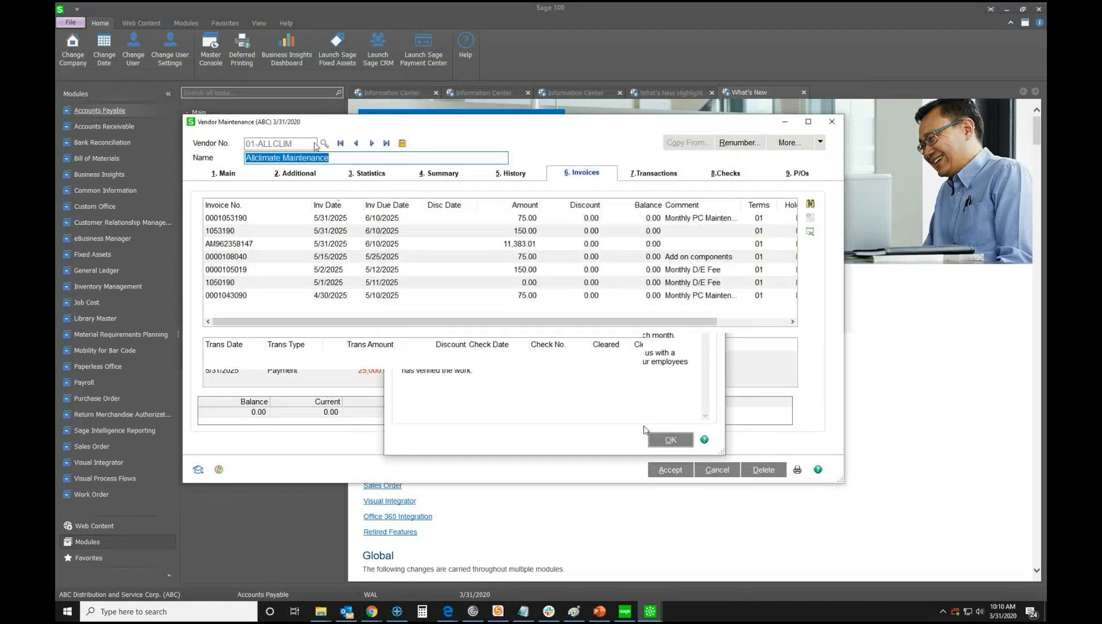
pyautogui.click(356, 143)
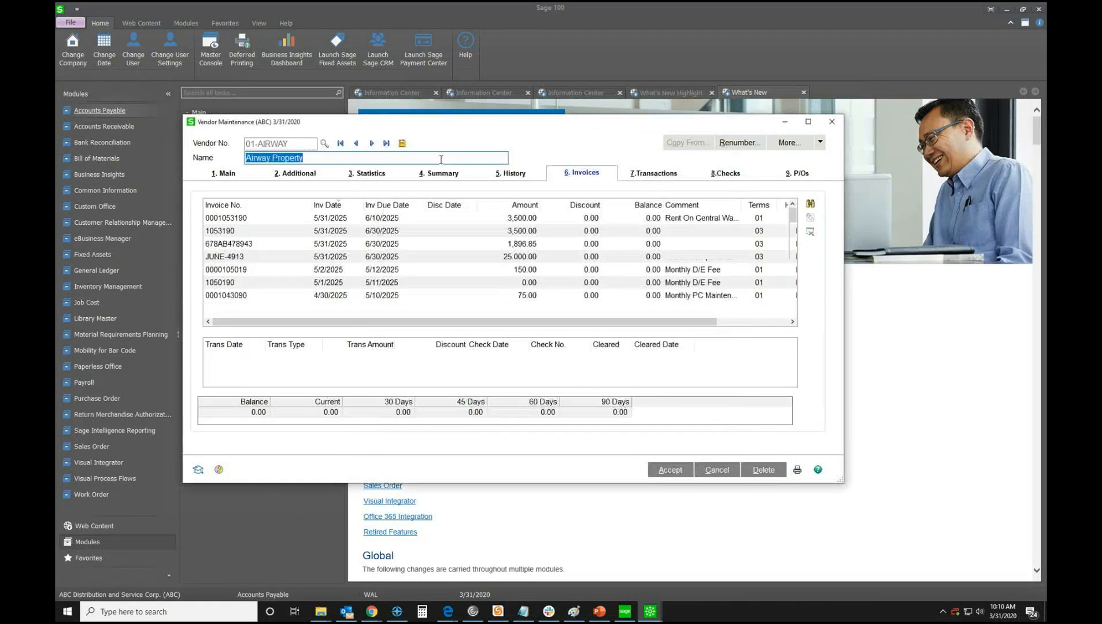
# Examine Airway Property's electronic payment bank account line, cancel out of it and close Vendor Maintenance
pyautogui.click(819, 142)
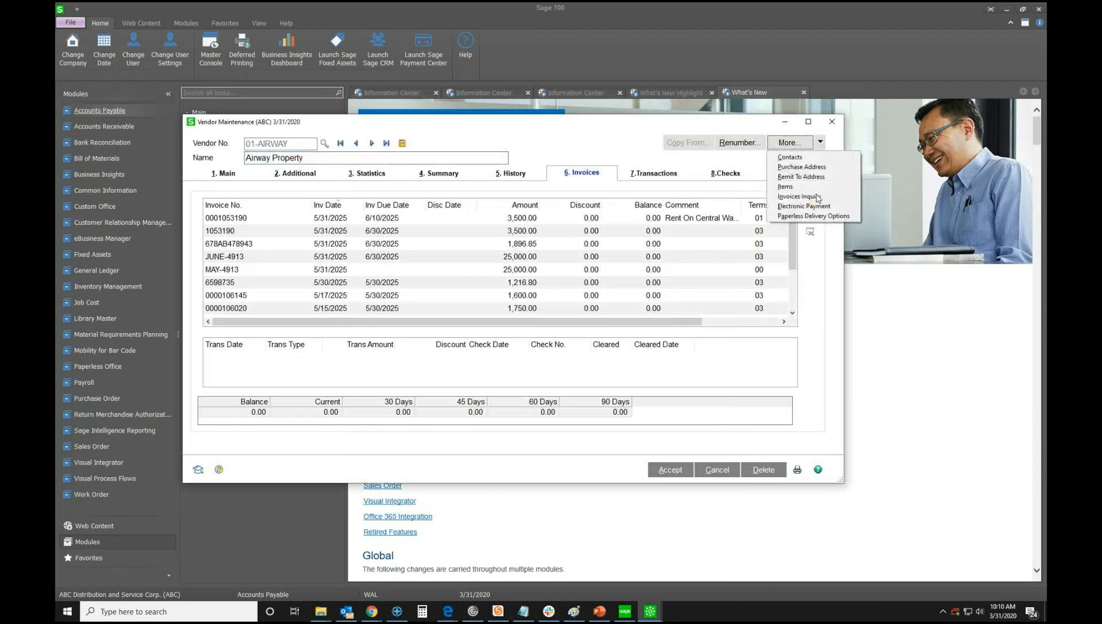
pyautogui.click(797, 207)
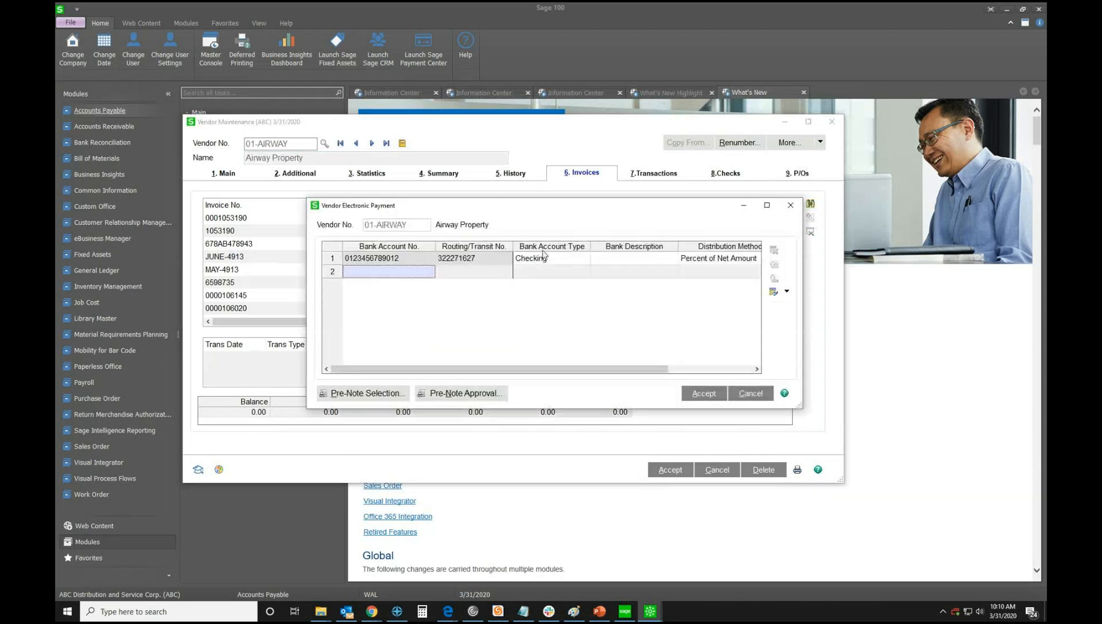
pyautogui.click(485, 259)
pyautogui.click(750, 393)
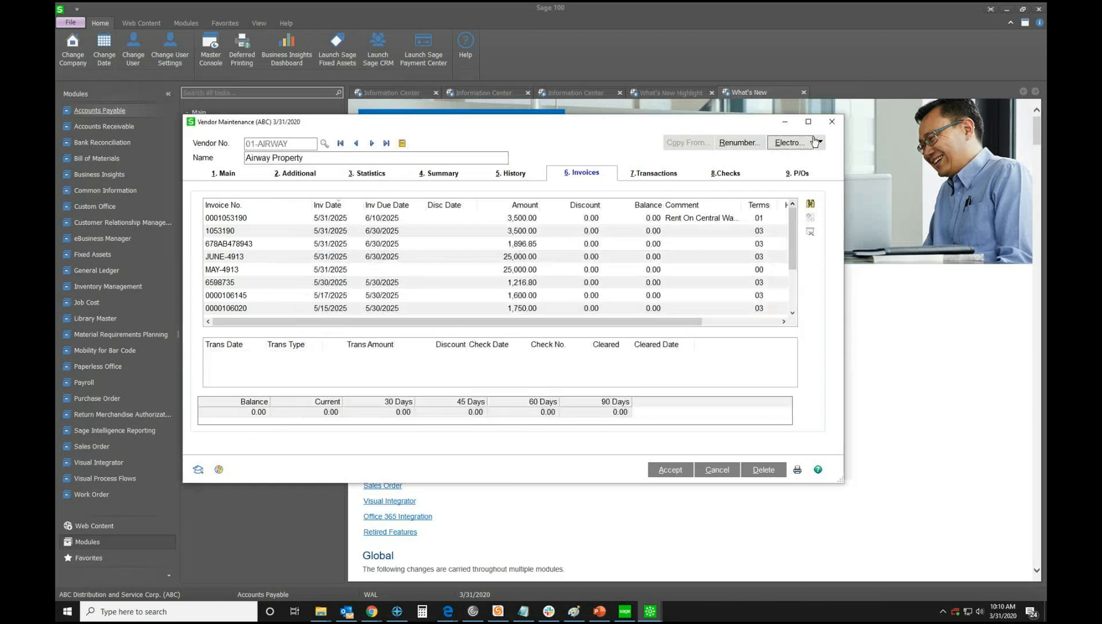
pyautogui.click(831, 122)
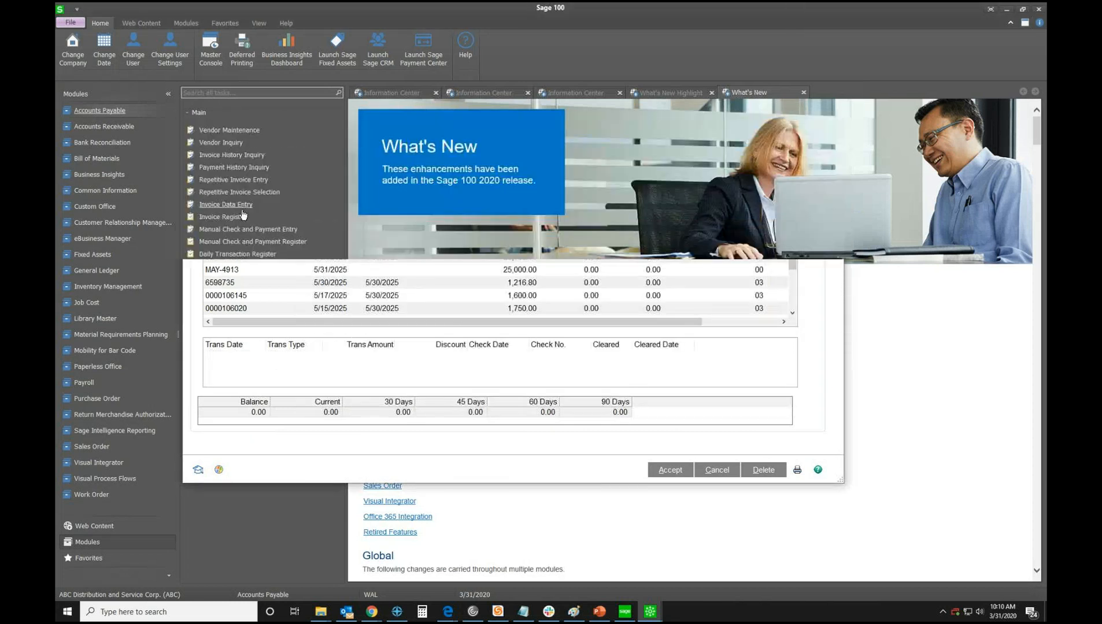
# Create invoice 12 for vendor Airway Property in A/P Invoice Data Entry
pyautogui.click(241, 209)
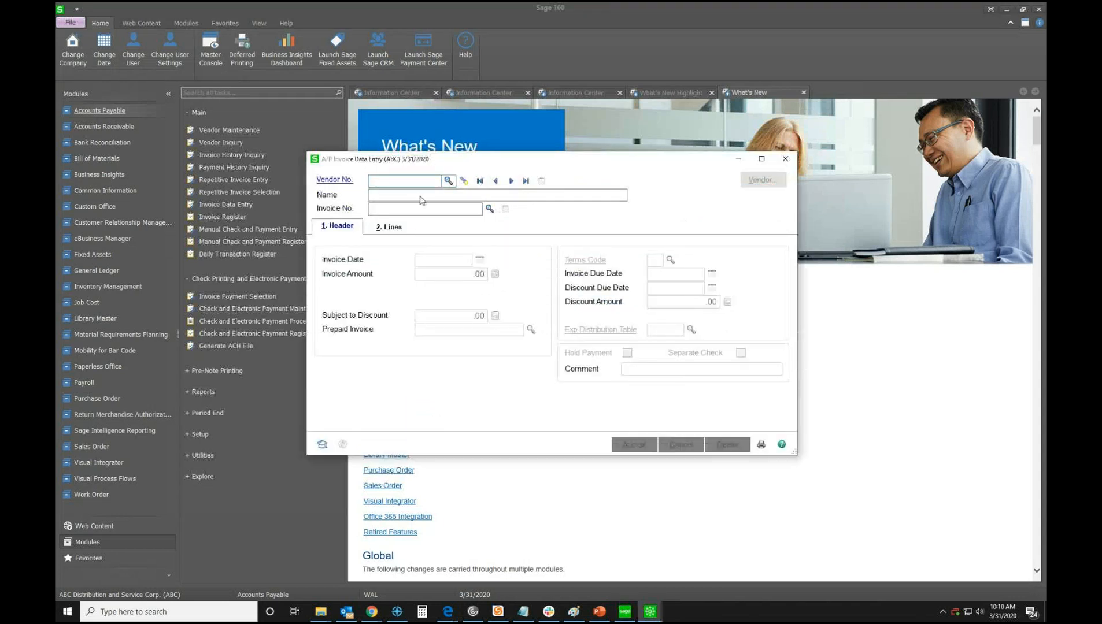
pyautogui.press('F2')
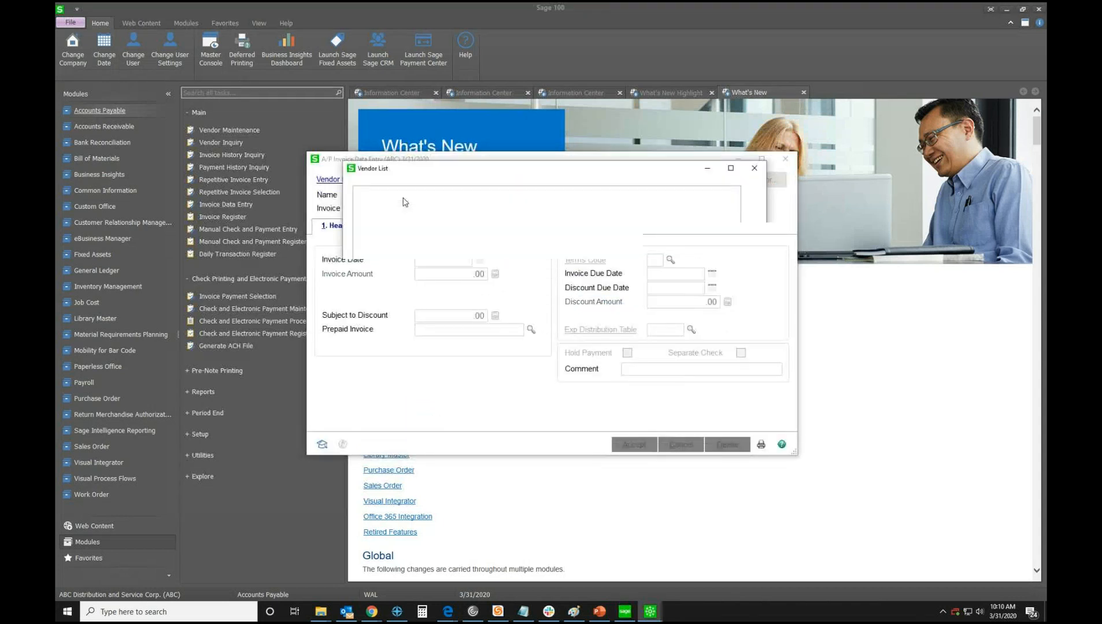
pyautogui.doubleClick(403, 199)
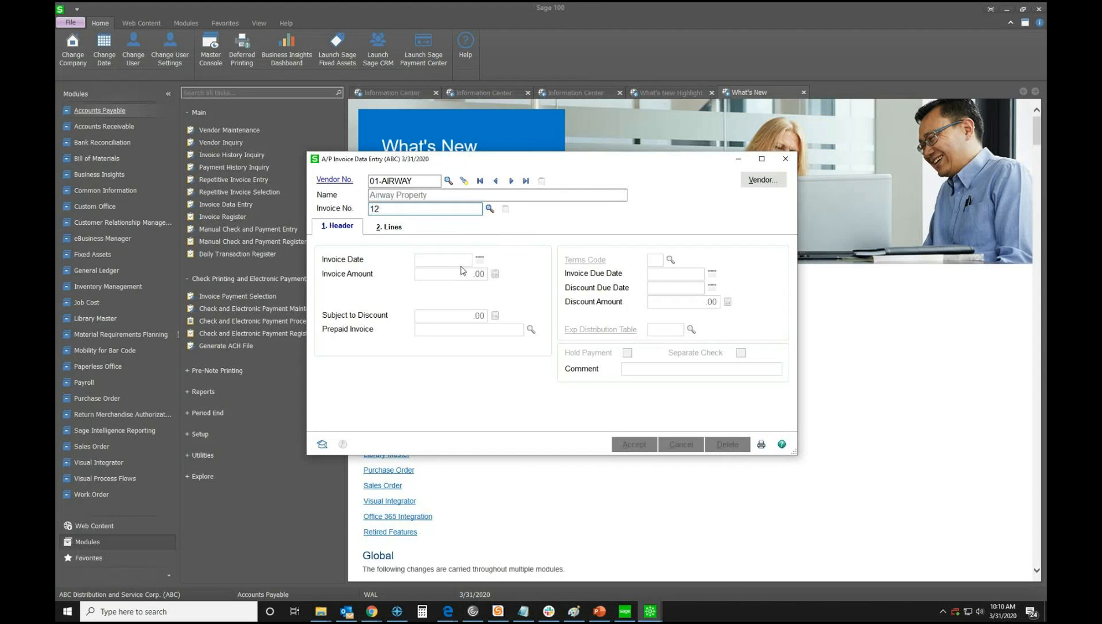
pyautogui.press('Tab')
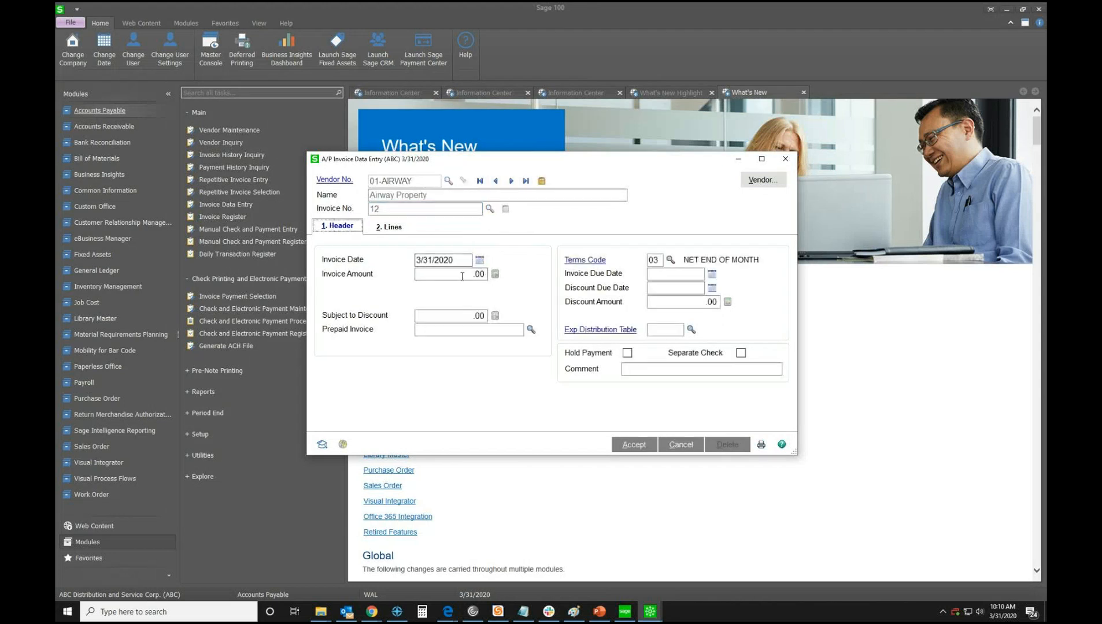
# Set the invoice amount to 15.00, go to the invoice's distribution lines and accept the invoice
pyautogui.click(467, 274)
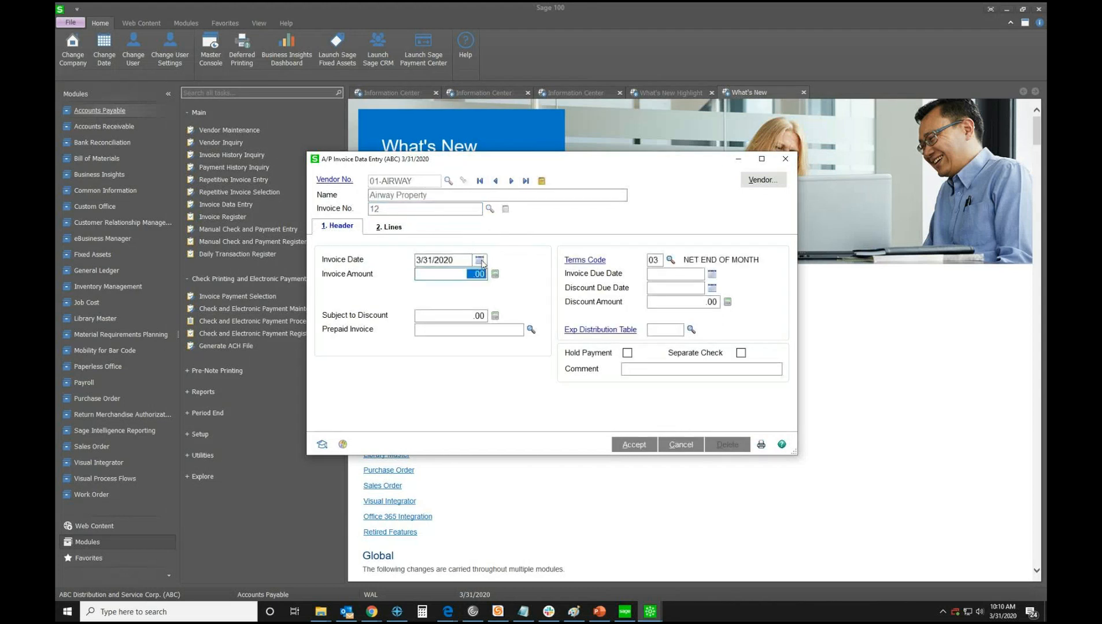
pyautogui.write('15')
pyautogui.press('Tab')
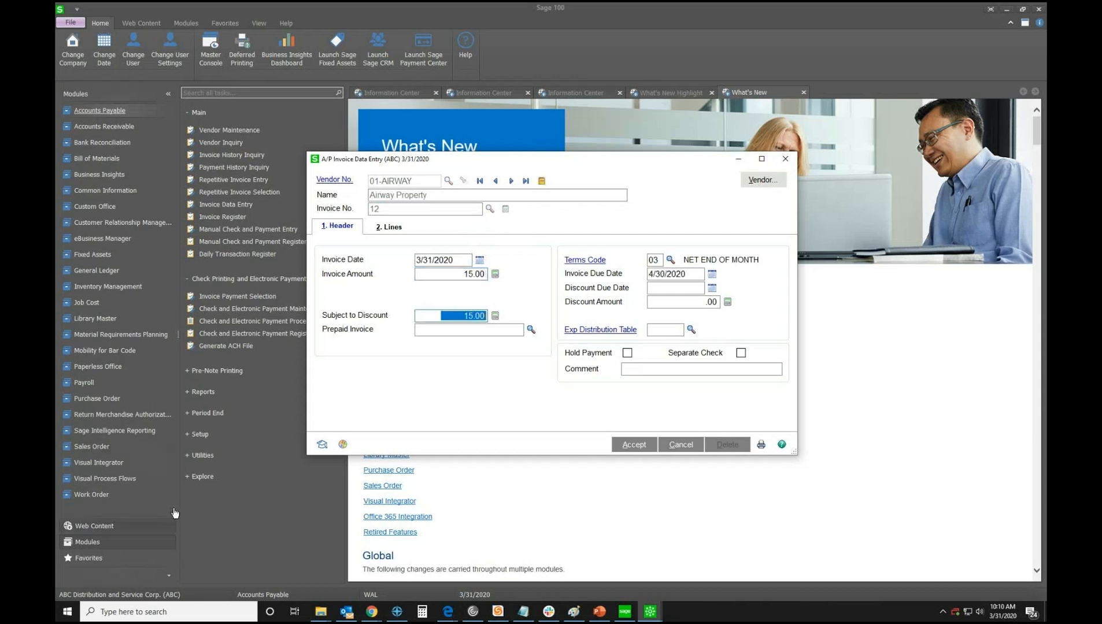
pyautogui.click(379, 230)
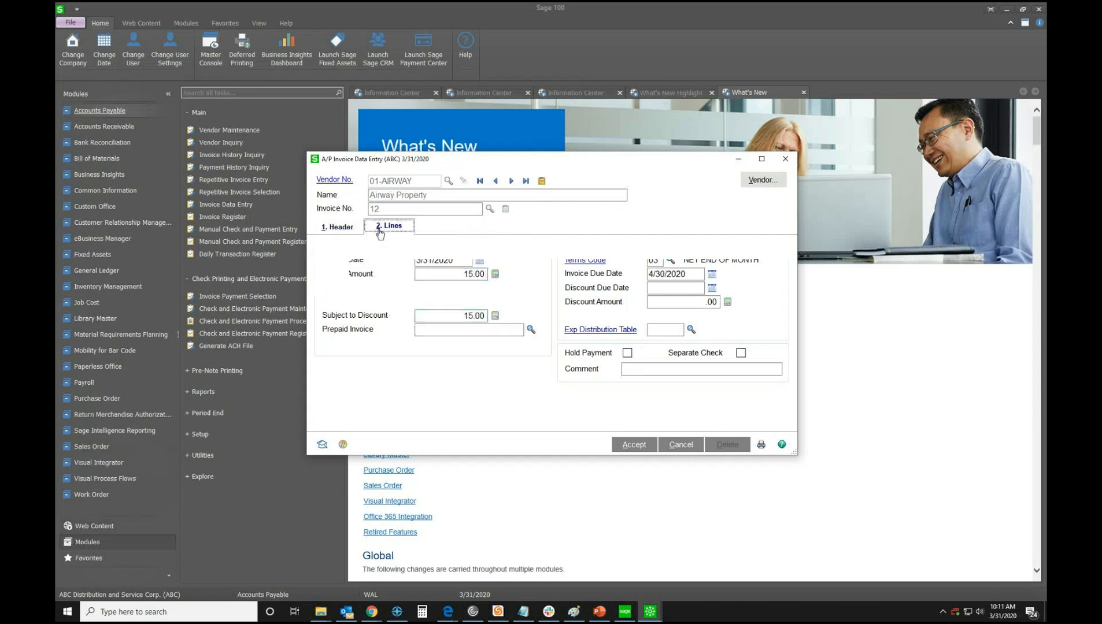
pyautogui.click(634, 446)
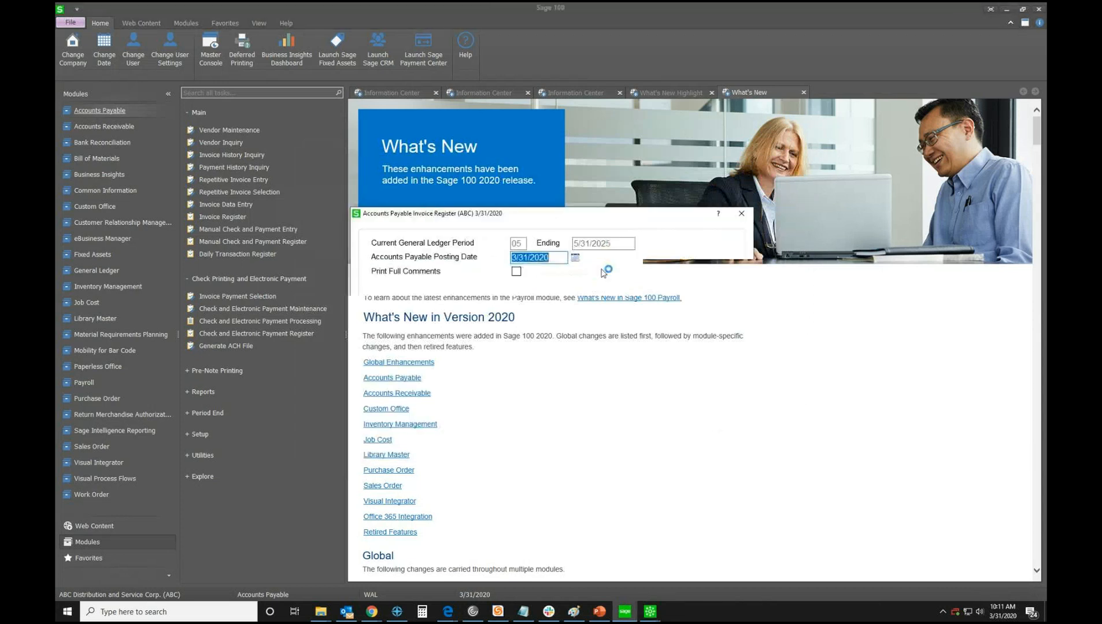
# Set the Accounts Payable posting date of the Invoice Register to 3/31/2025
pyautogui.click(575, 258)
pyautogui.click(654, 283)
pyautogui.click(654, 283)
pyautogui.click(654, 282)
pyautogui.click(654, 283)
pyautogui.click(654, 282)
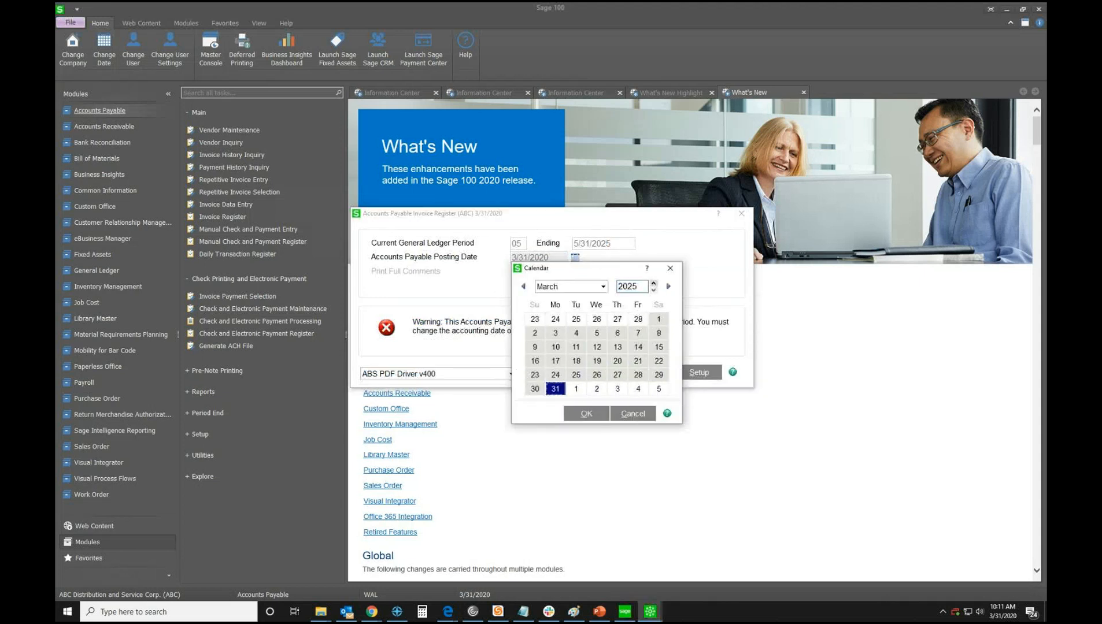
pyautogui.click(586, 414)
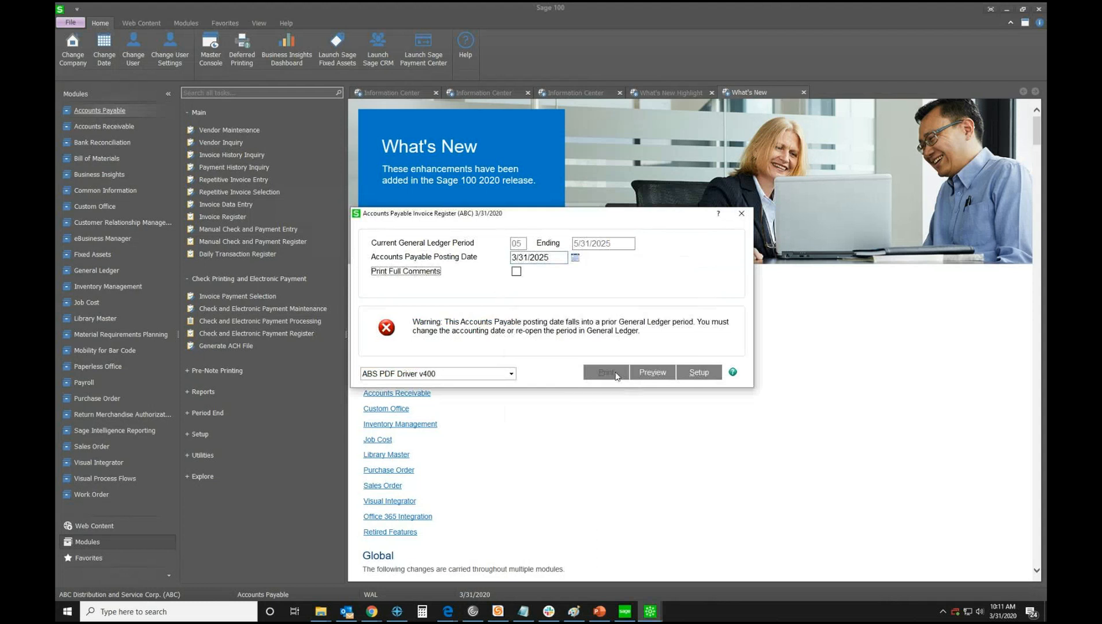
# Set the Accounts Payable posting date of the Invoice Register to 5/31/2025
pyautogui.click(575, 257)
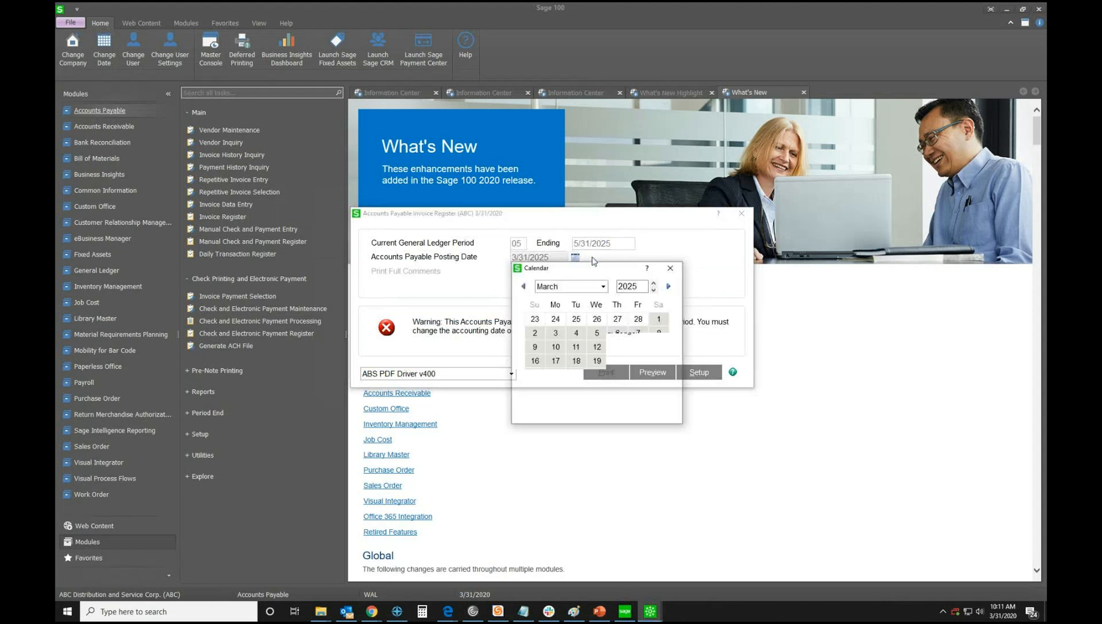
pyautogui.click(668, 286)
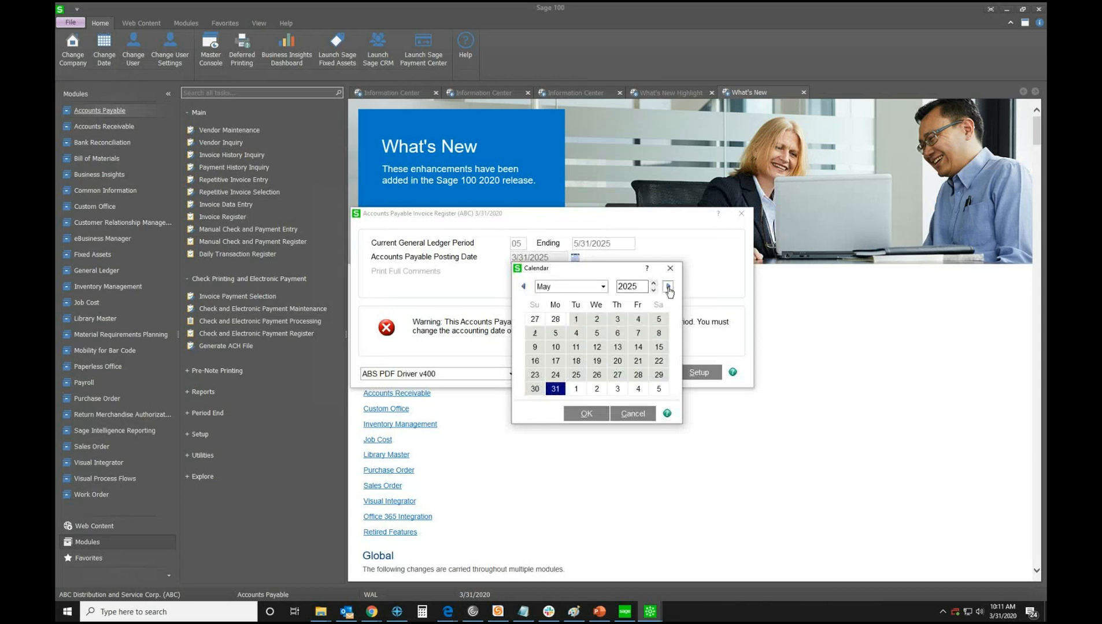
pyautogui.click(667, 287)
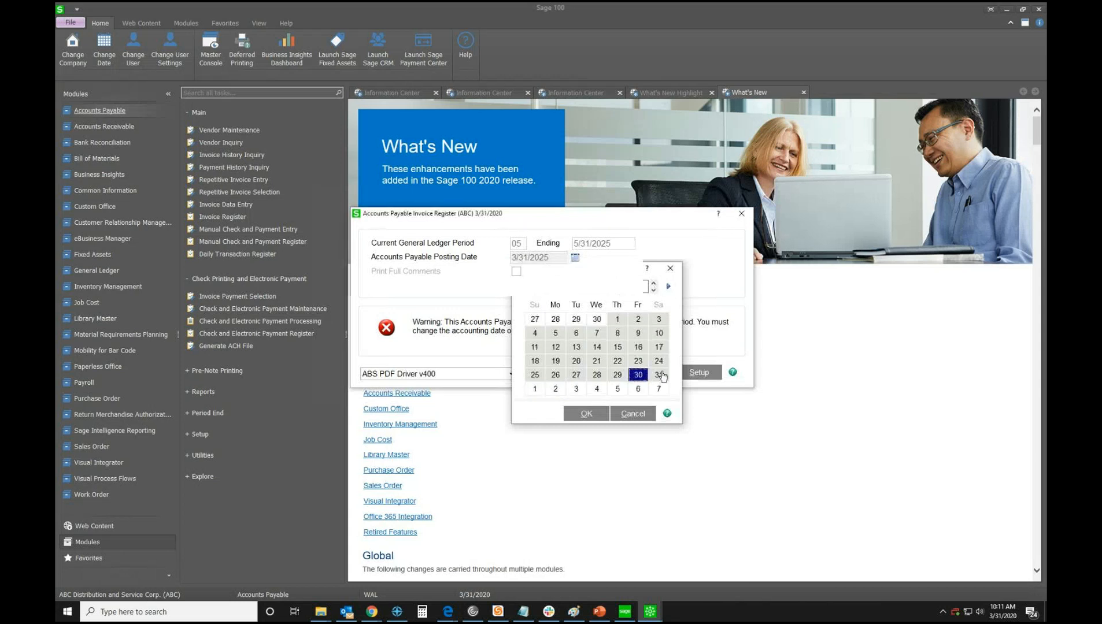
pyautogui.doubleClick(660, 375)
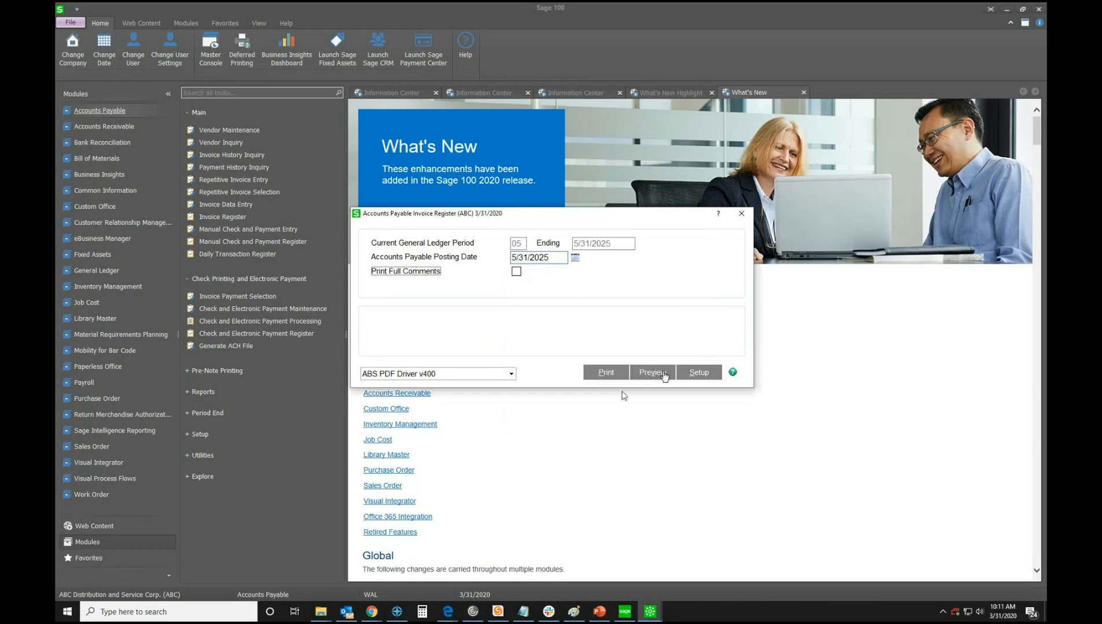
# Run the Accounts Payable Invoice Register and update it
pyautogui.click(665, 373)
pyautogui.click(543, 230)
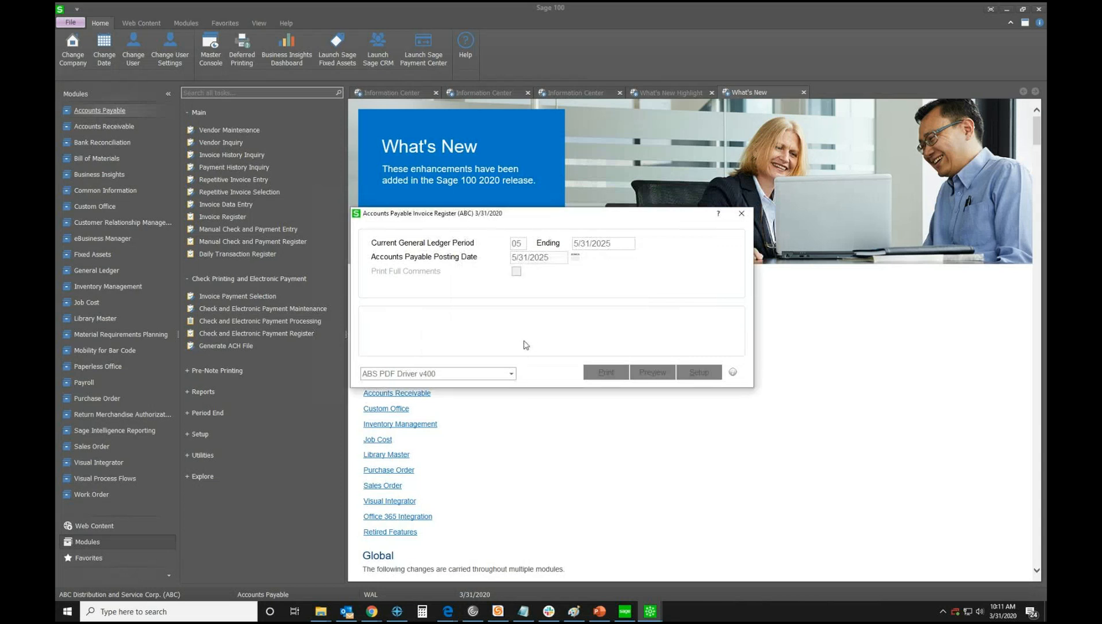
pyautogui.click(650, 613)
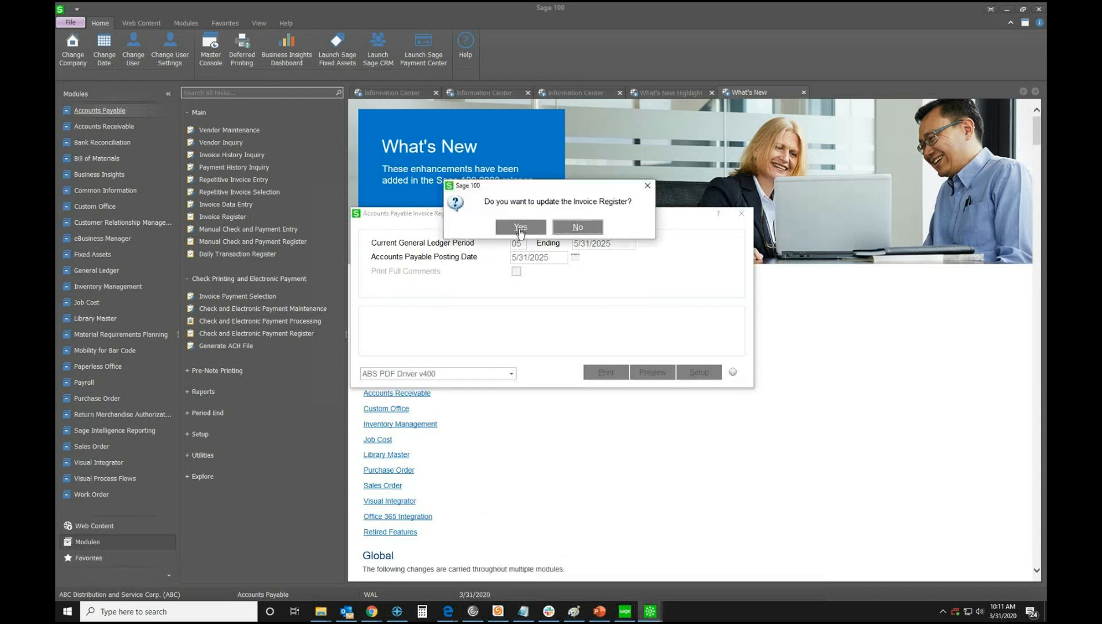
pyautogui.click(521, 227)
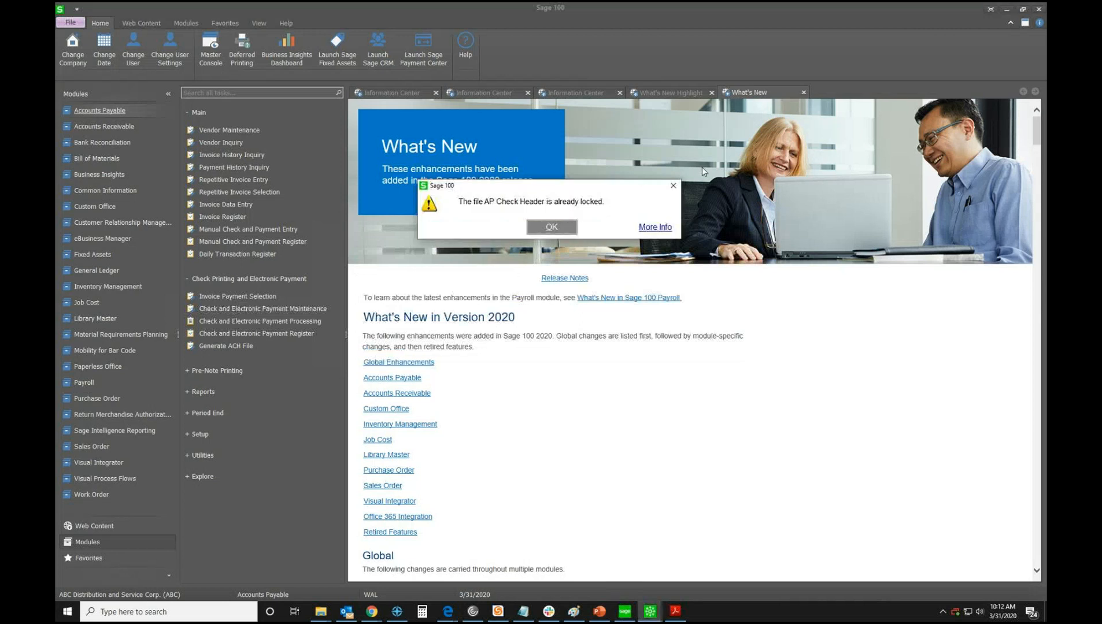
pyautogui.click(551, 226)
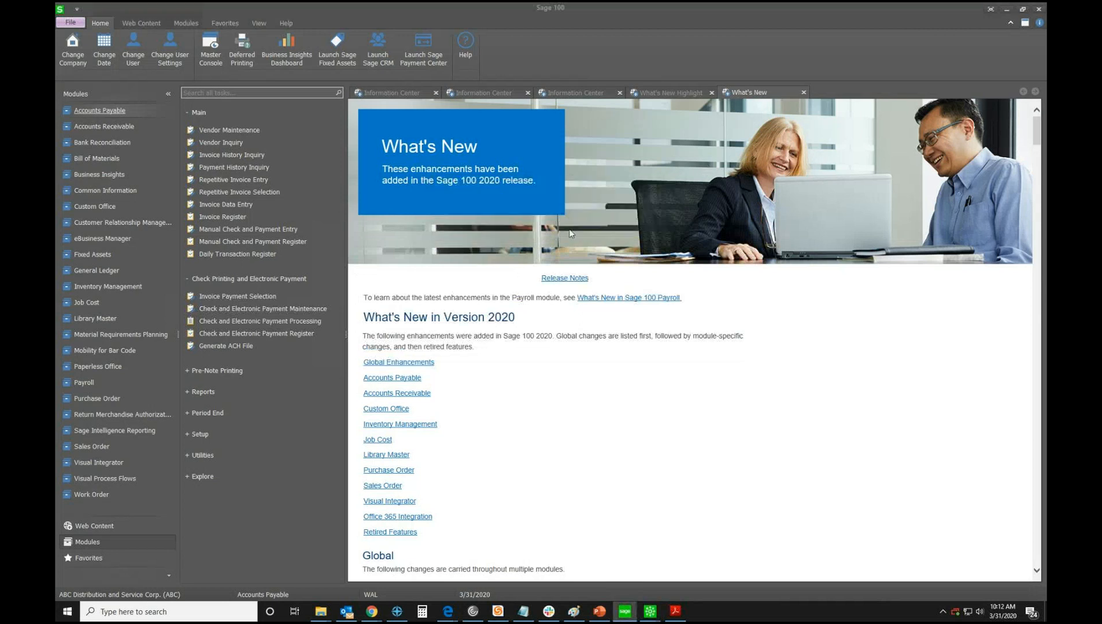
pyautogui.moveTo(650, 611)
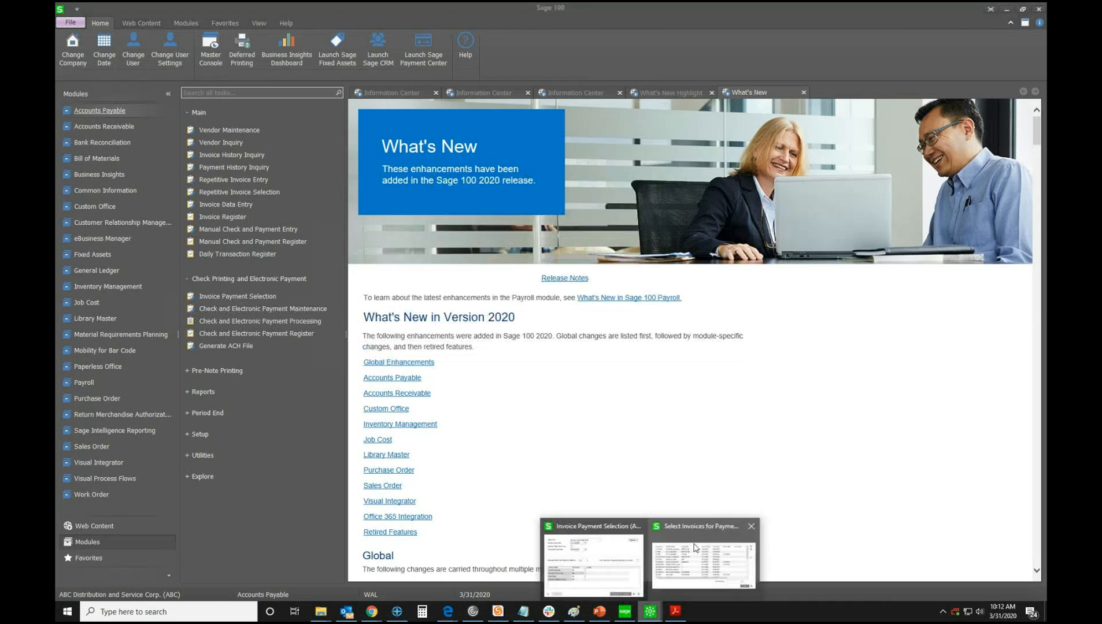
pyautogui.click(695, 548)
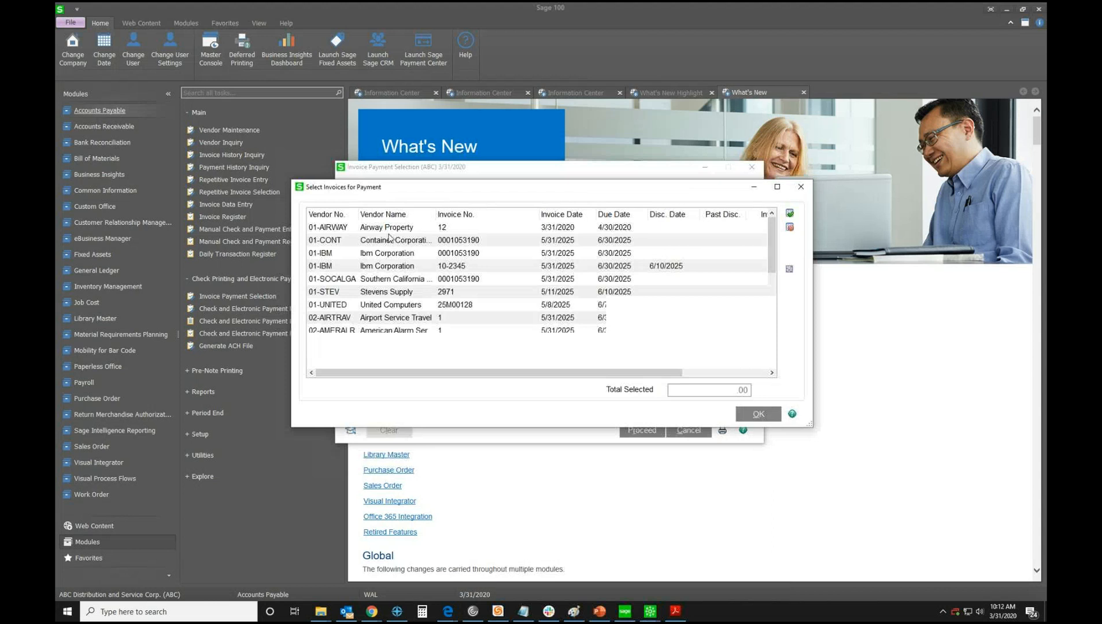
pyautogui.click(386, 226)
pyautogui.keyDown('ctrl'); pyautogui.click(385, 243); pyautogui.keyUp('ctrl')
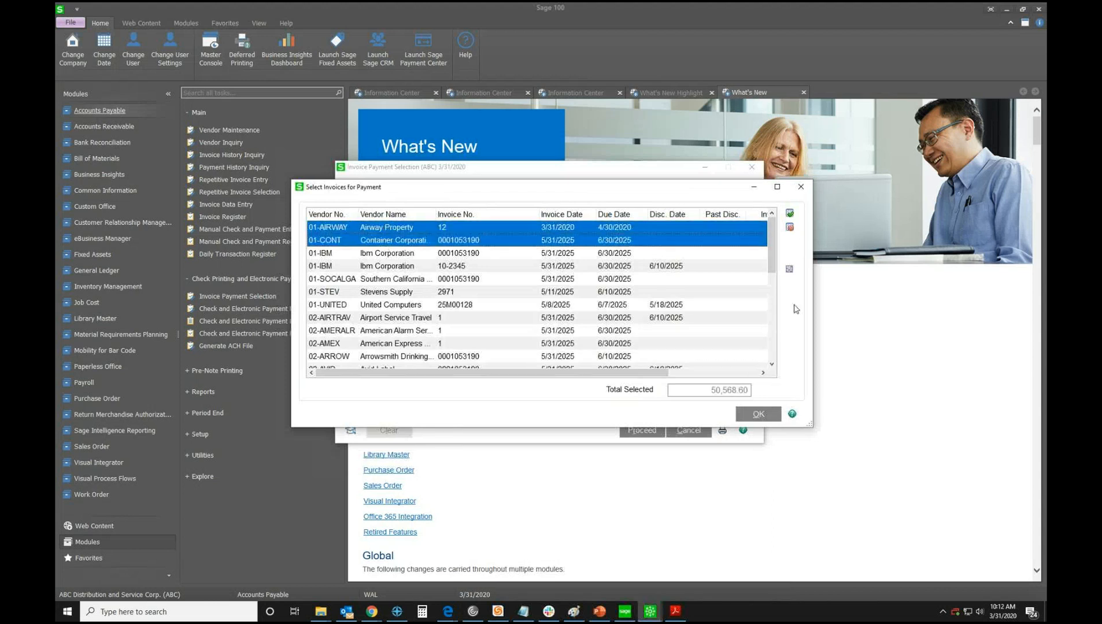
pyautogui.click(758, 414)
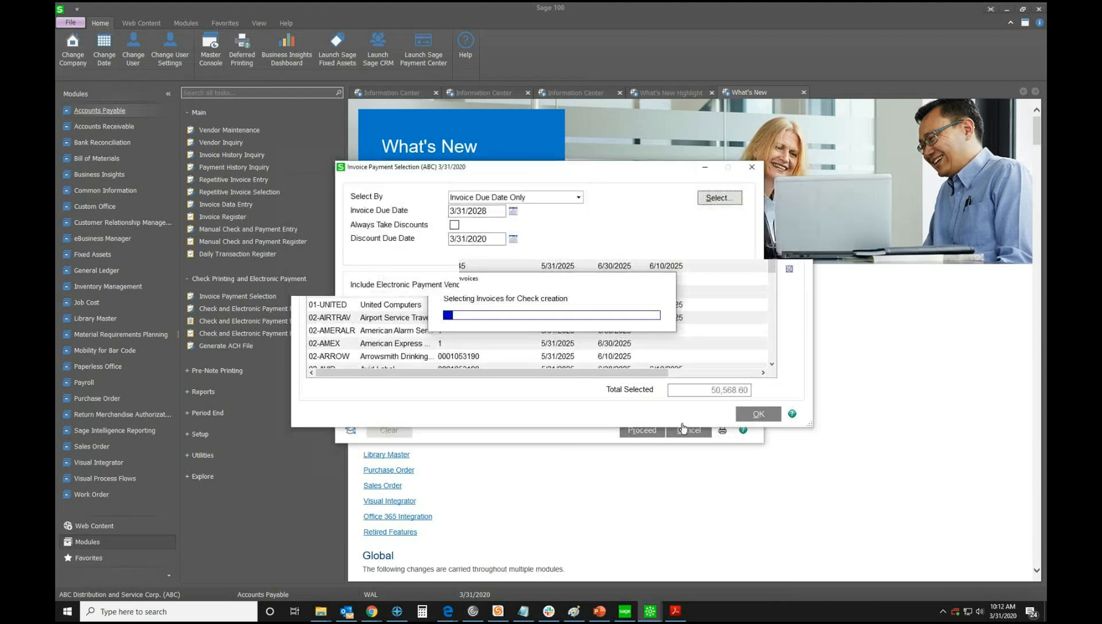
pyautogui.click(753, 167)
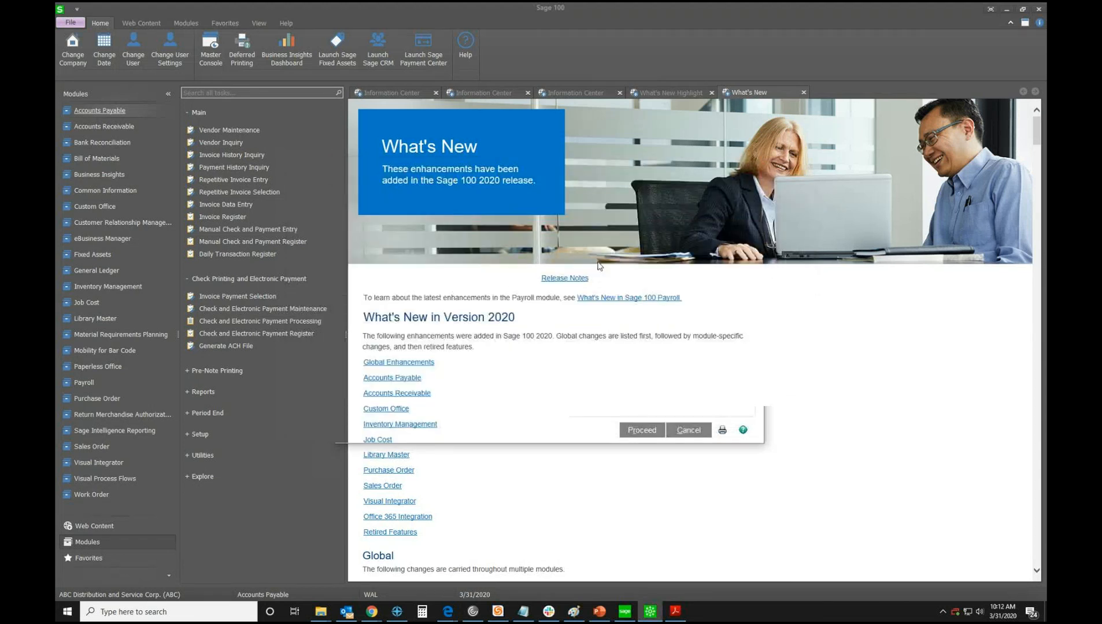
# Start Check and Electronic Payment Processing for both payment types and try to print the checks with ABS PDF Driver v400
pyautogui.click(284, 321)
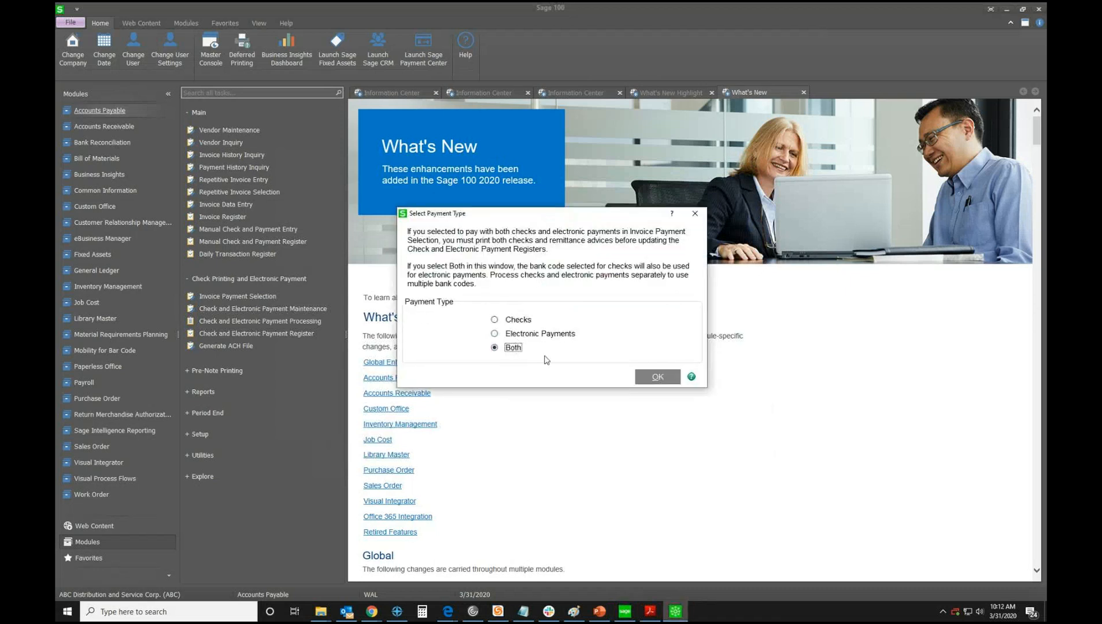
pyautogui.click(657, 377)
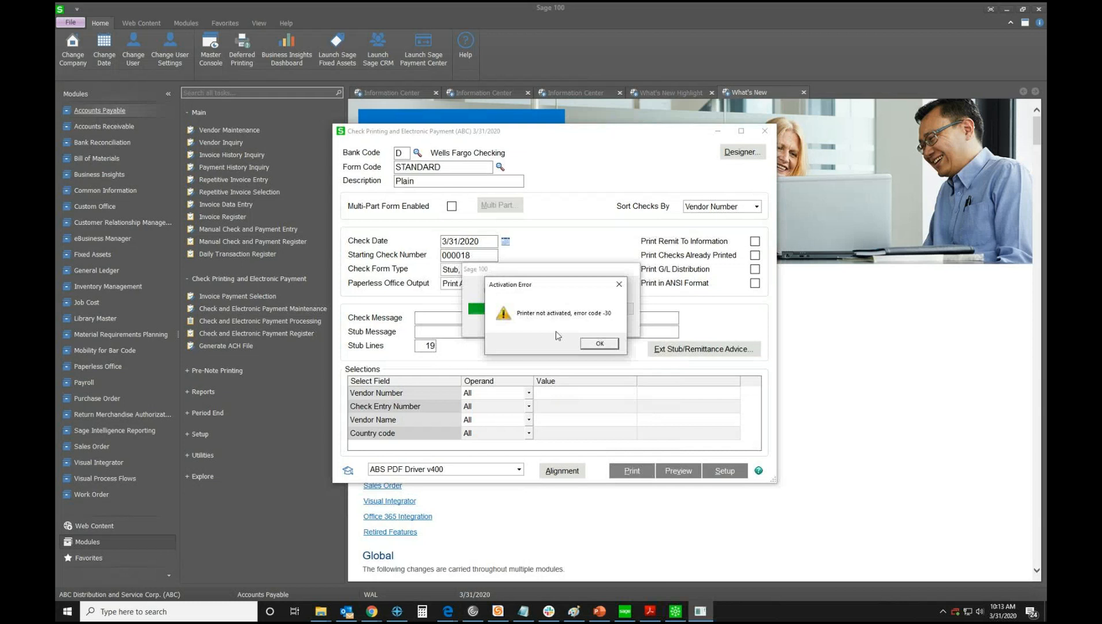
pyautogui.click(597, 345)
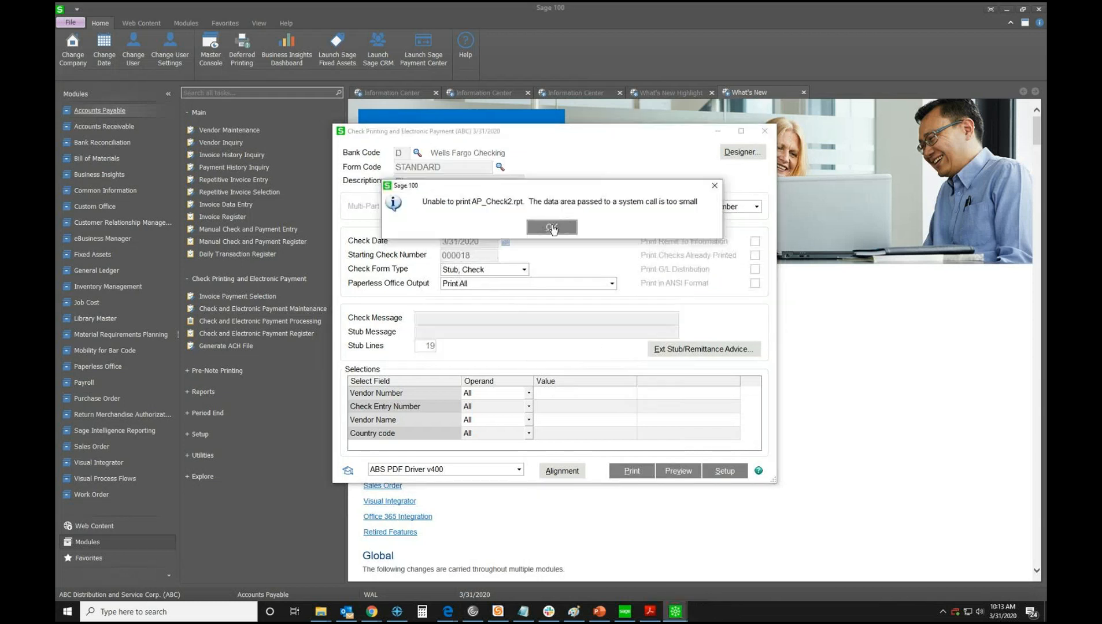
pyautogui.click(552, 227)
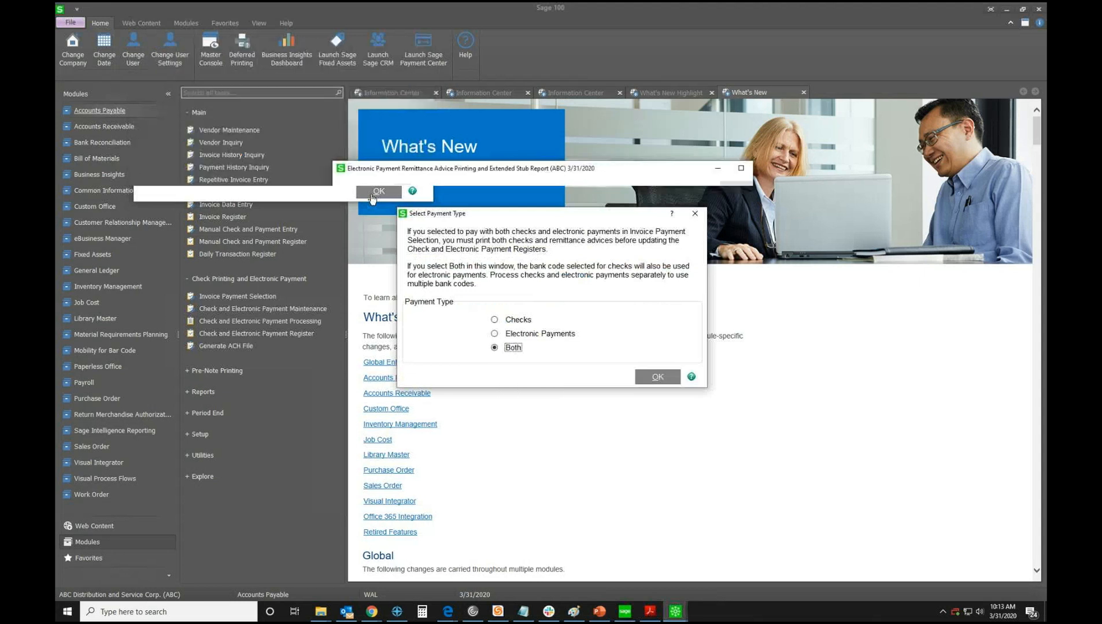
# Print the electronic payment remittance advices with Microsoft Print to PDF, saving them on the Desktop as file 1
pyautogui.click(489, 436)
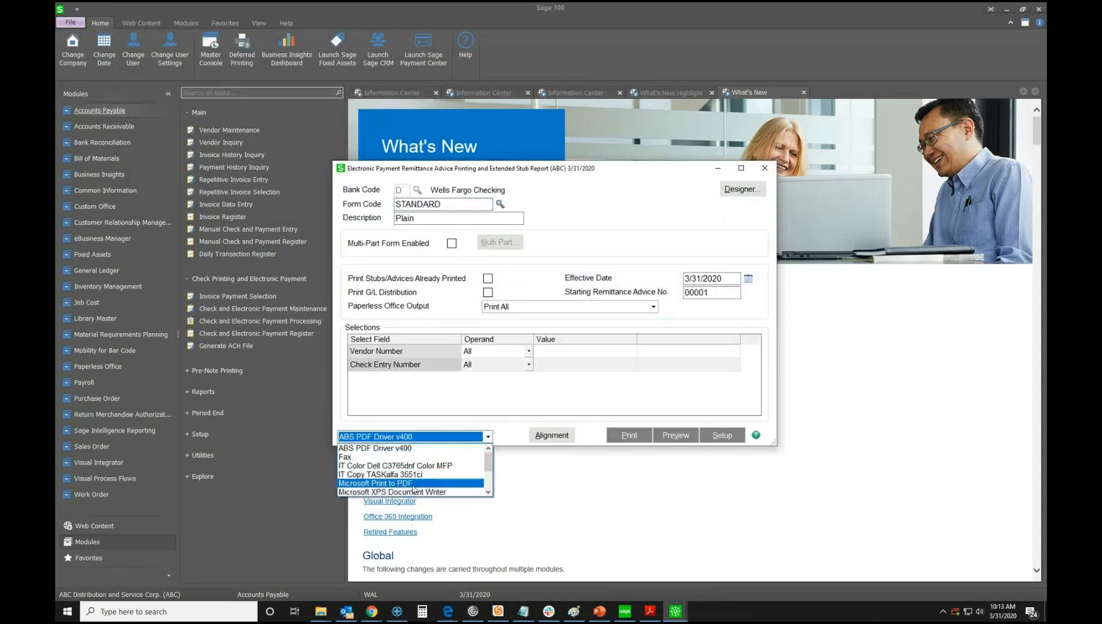
pyautogui.click(413, 484)
pyautogui.click(629, 436)
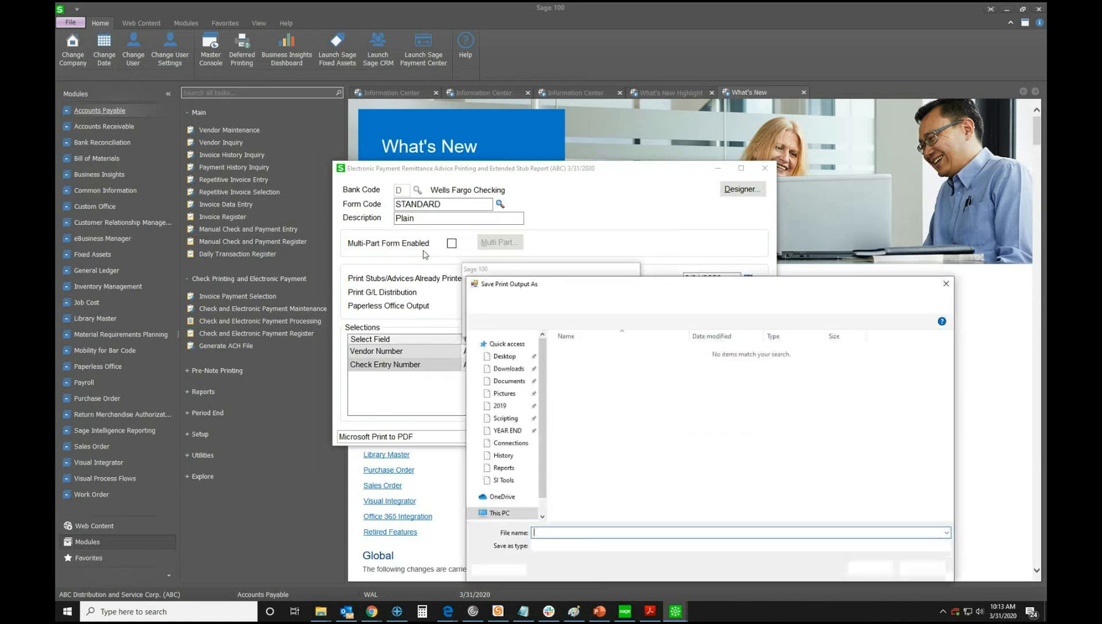
pyautogui.click(506, 361)
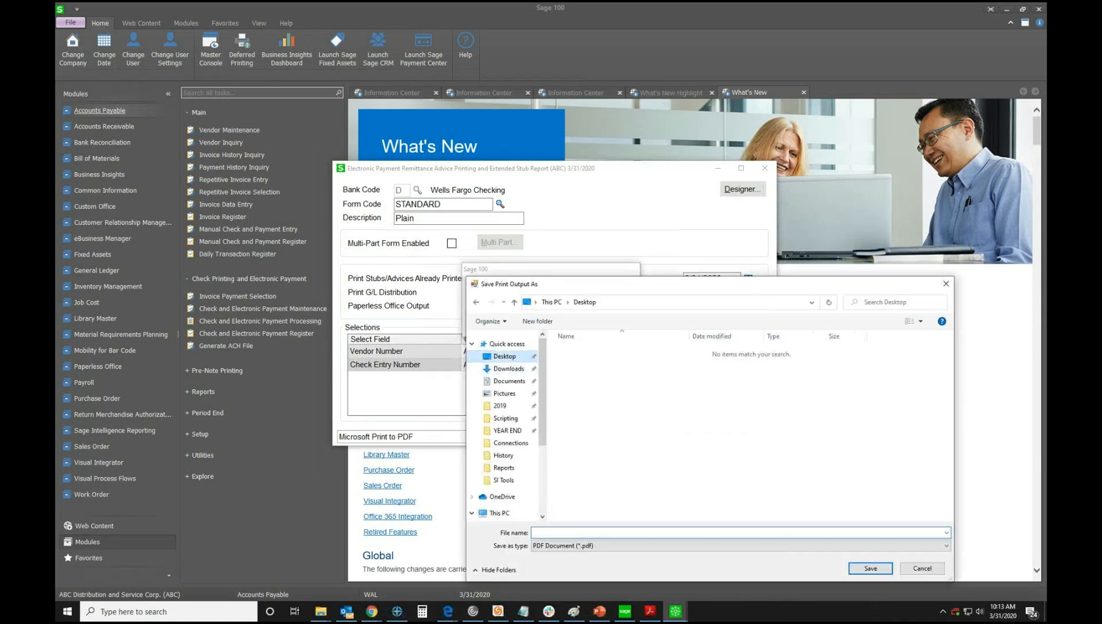
pyautogui.click(577, 532)
pyautogui.write('1')
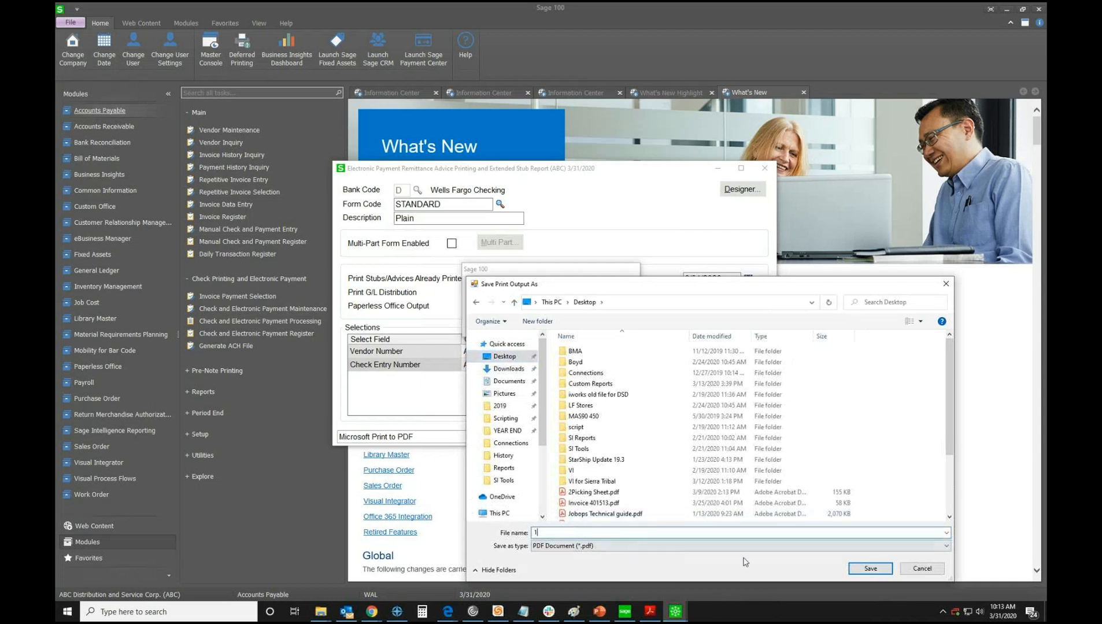
pyautogui.click(868, 569)
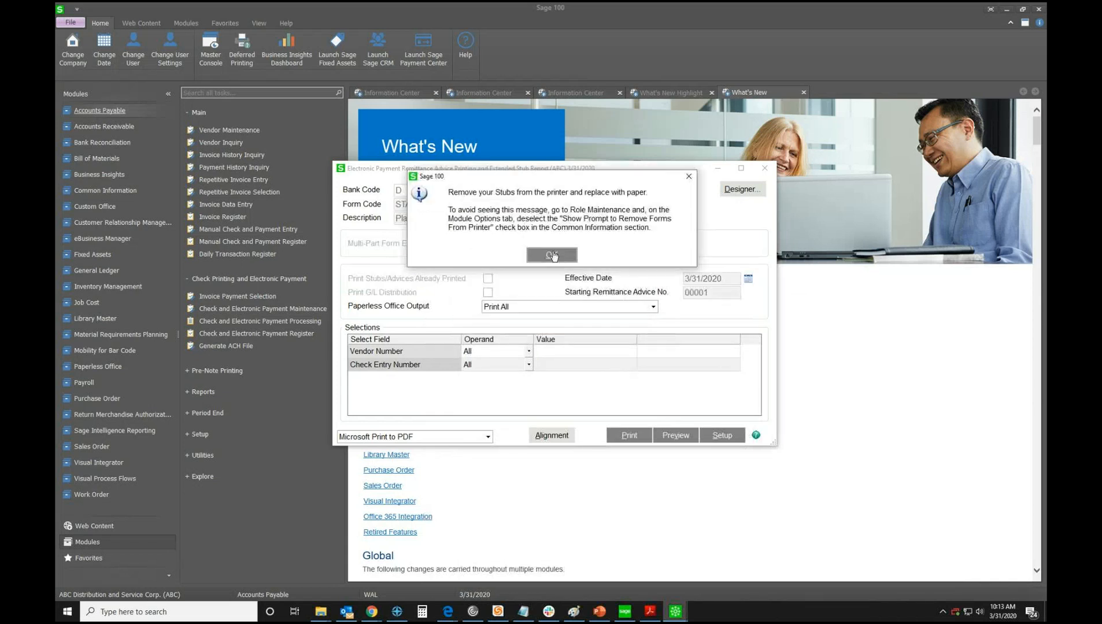
pyautogui.click(552, 255)
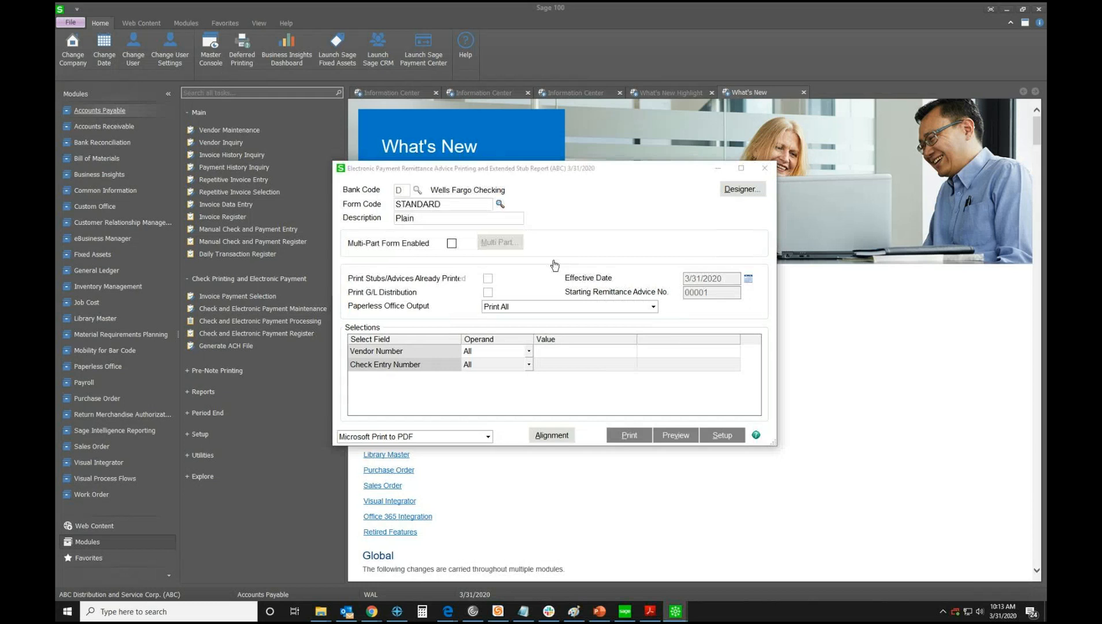
pyautogui.click(528, 231)
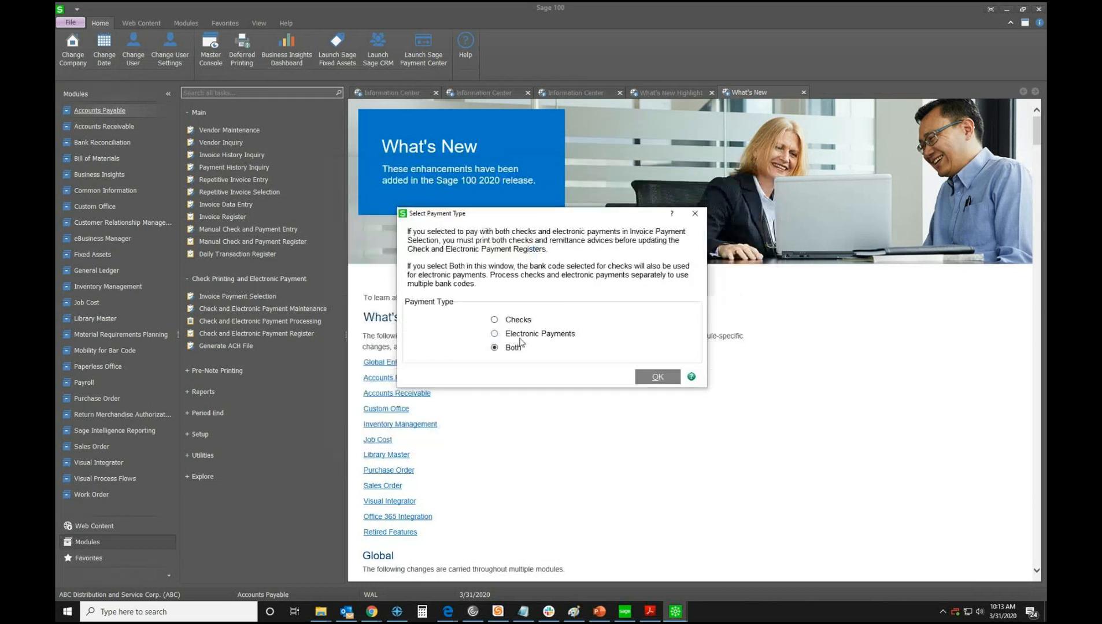
# Close the payment type selection, then restart Check and Electronic Payment Processing and continue to the Check and Electronic Payment Register
pyautogui.click(694, 213)
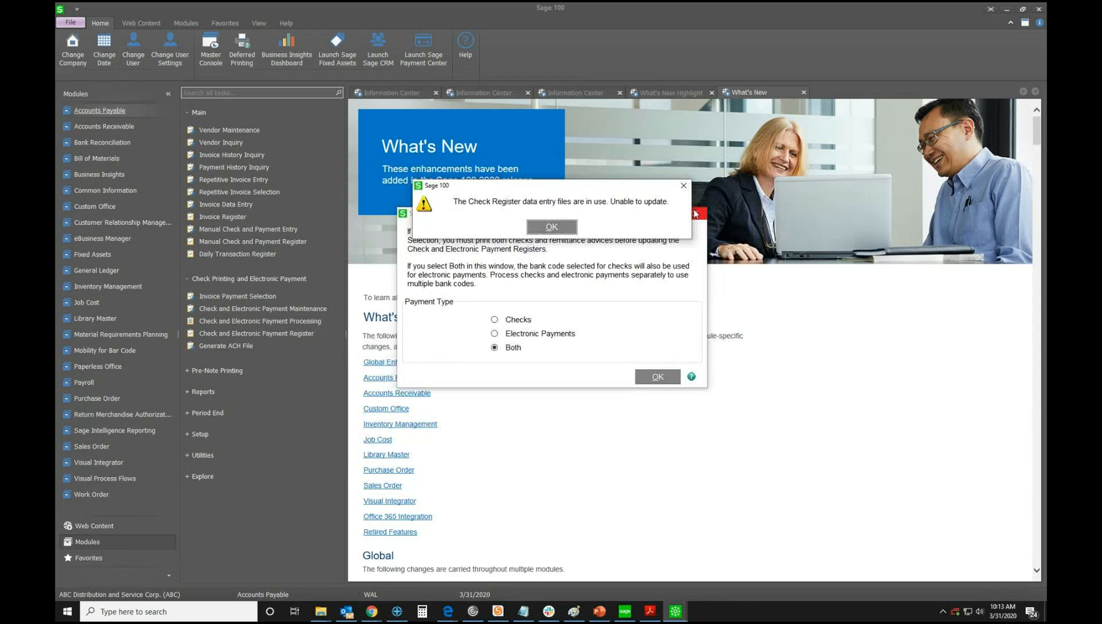
pyautogui.click(551, 226)
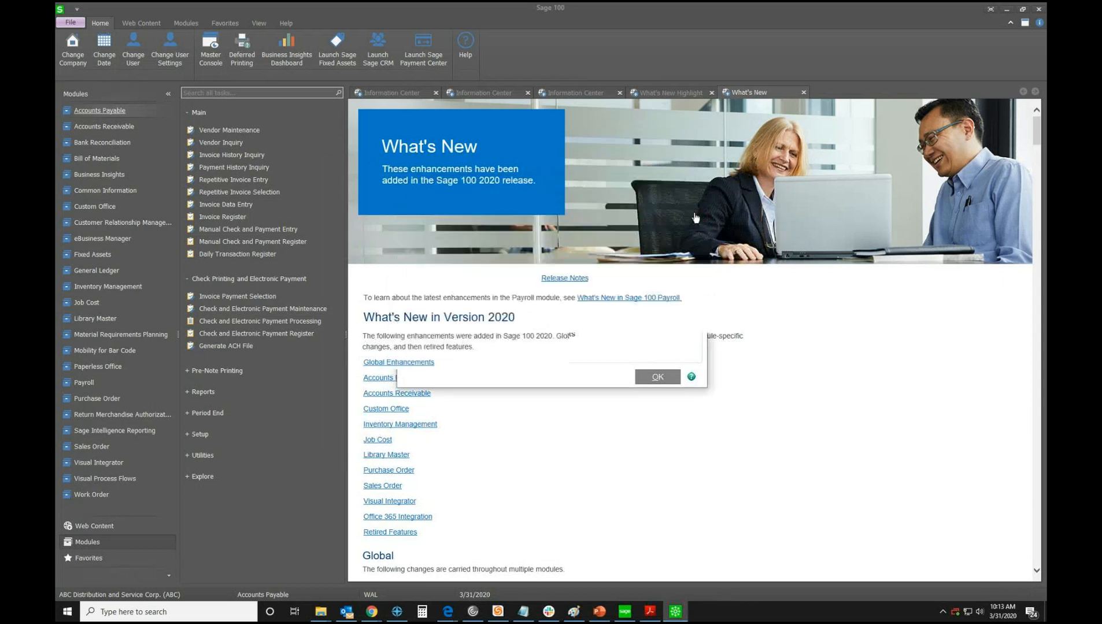
pyautogui.click(246, 322)
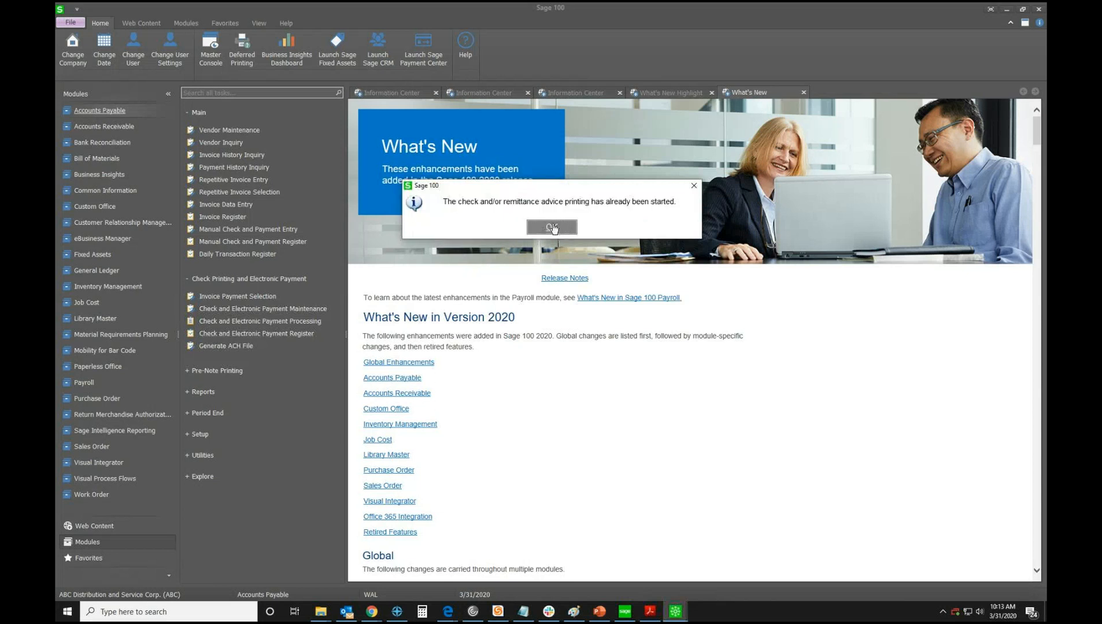
pyautogui.click(552, 228)
pyautogui.click(551, 228)
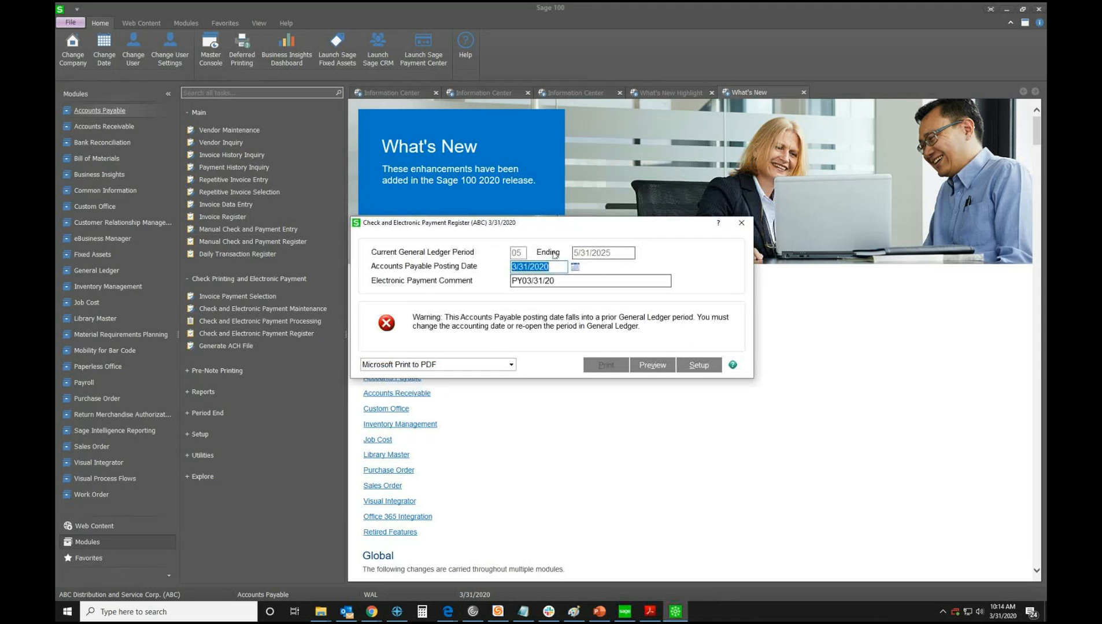
# Set the Accounts Payable posting date of the Check and Electronic Payment Register to 5/31/2025
pyautogui.click(576, 270)
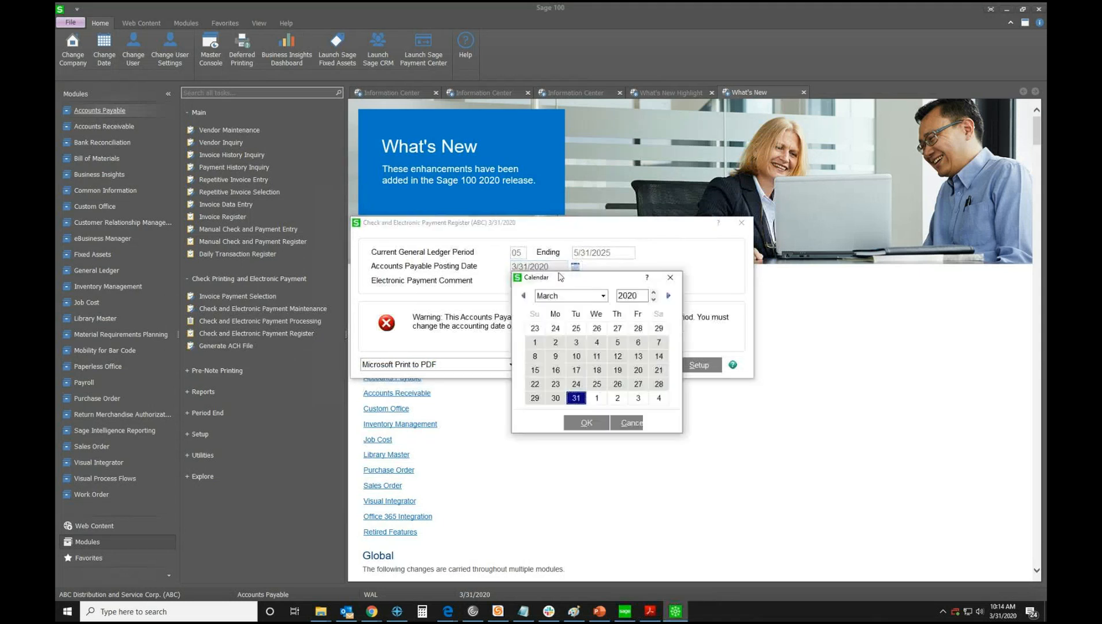
pyautogui.click(603, 297)
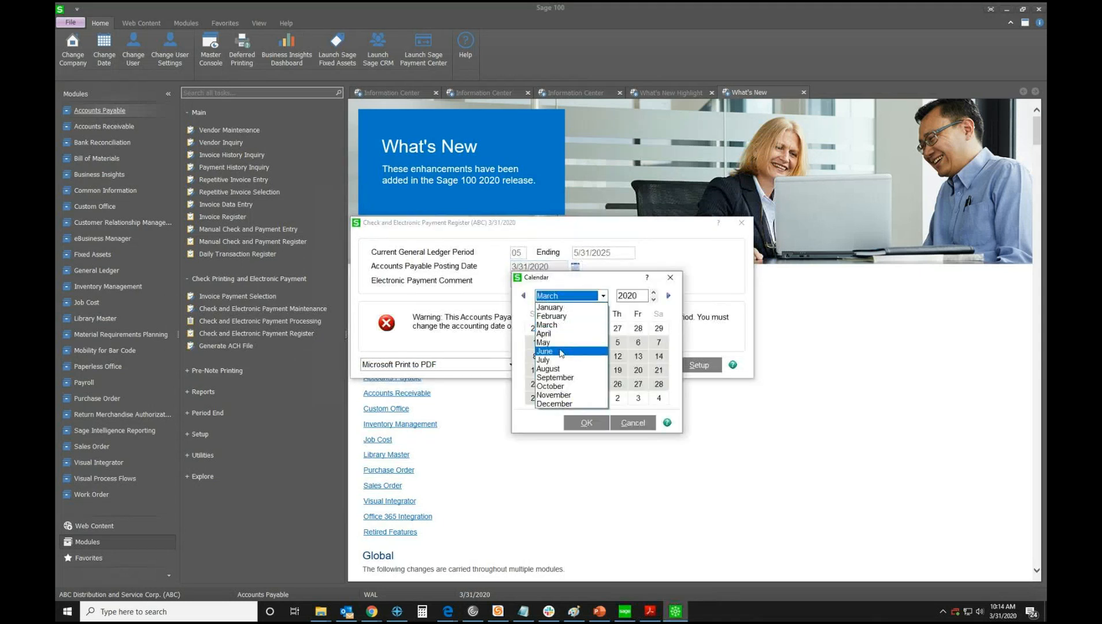
pyautogui.click(566, 343)
pyautogui.click(654, 293)
pyautogui.click(653, 293)
pyautogui.click(654, 293)
pyautogui.click(653, 293)
pyautogui.click(653, 293)
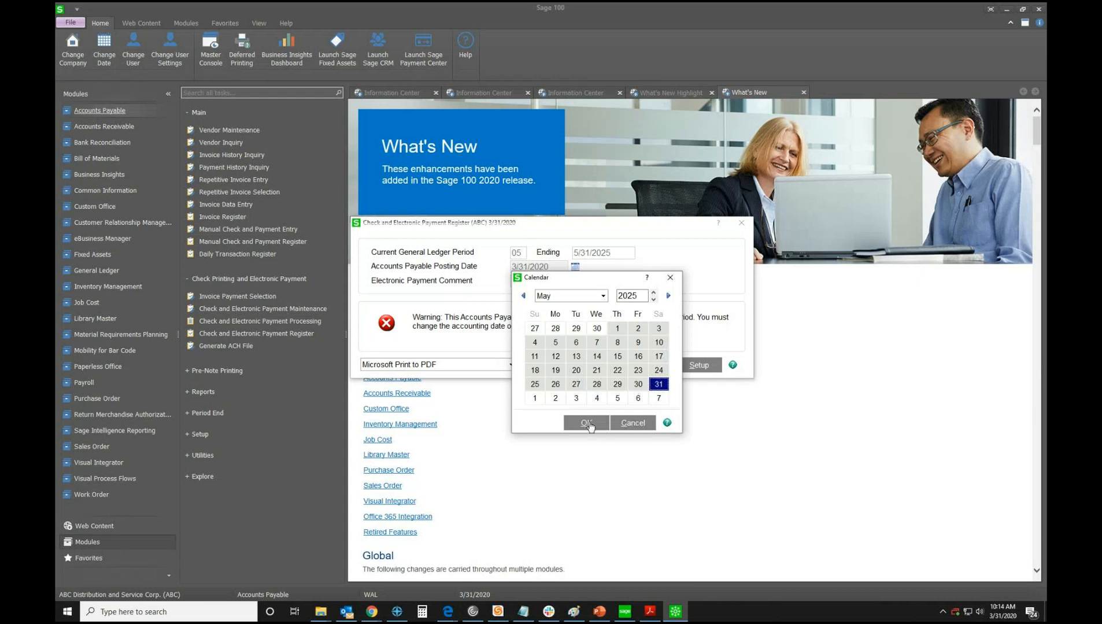
pyautogui.click(587, 423)
# Try to print the Check and Electronic Payment Register in PDF format
pyautogui.click(611, 371)
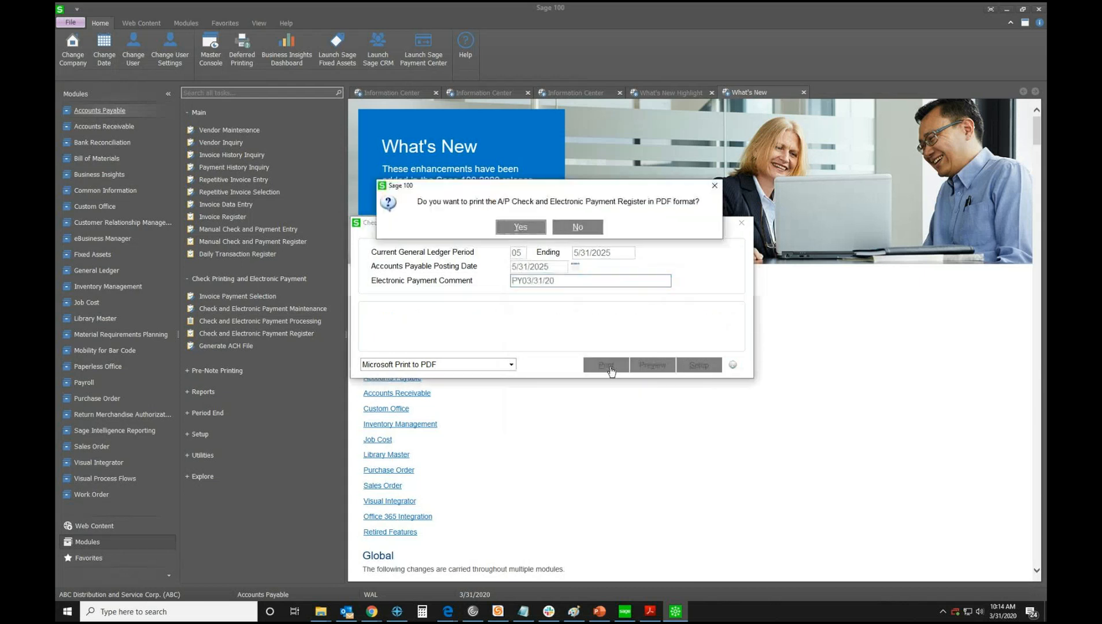
pyautogui.click(527, 230)
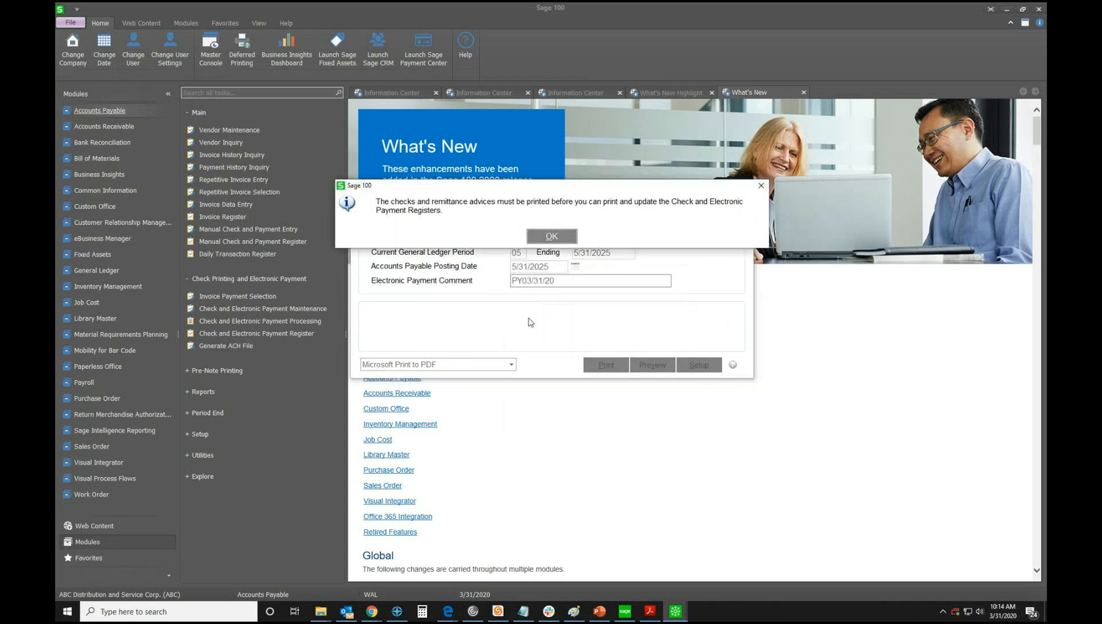
pyautogui.click(543, 237)
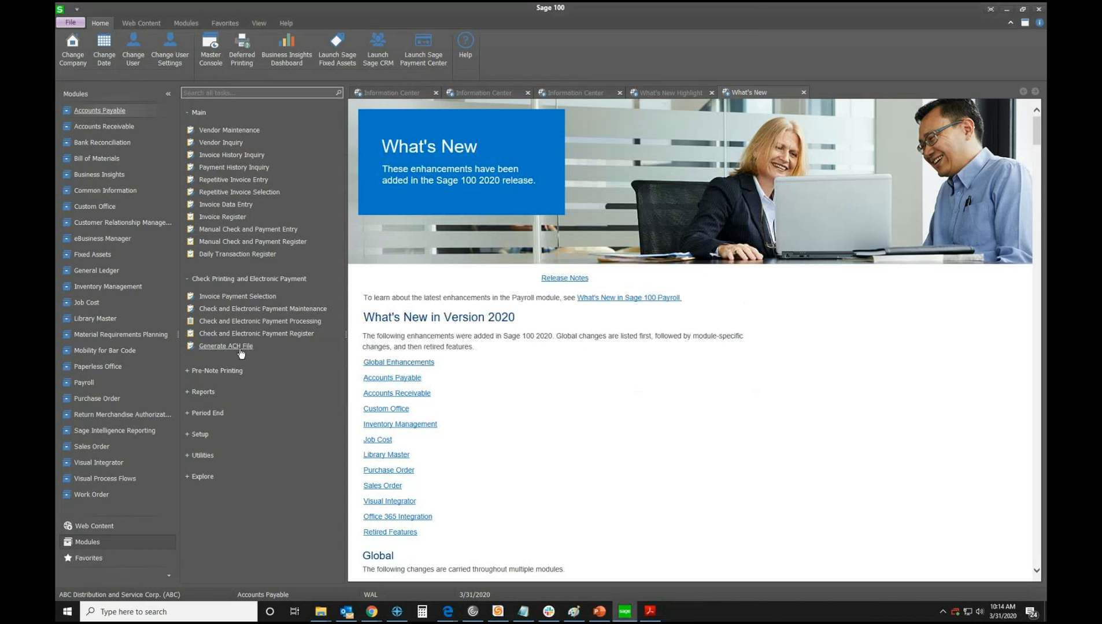
# Generate the ACH file with bank code D and file code 0331 for batches never transmitted, using ABS PDF Driver v400 as the printer
pyautogui.click(241, 349)
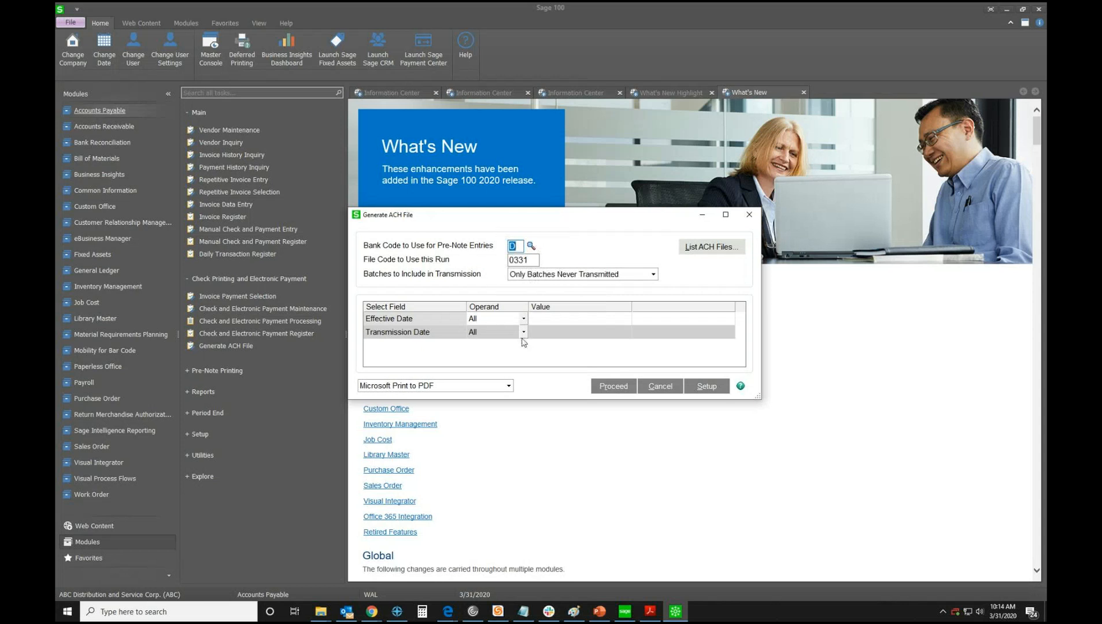
pyautogui.click(494, 386)
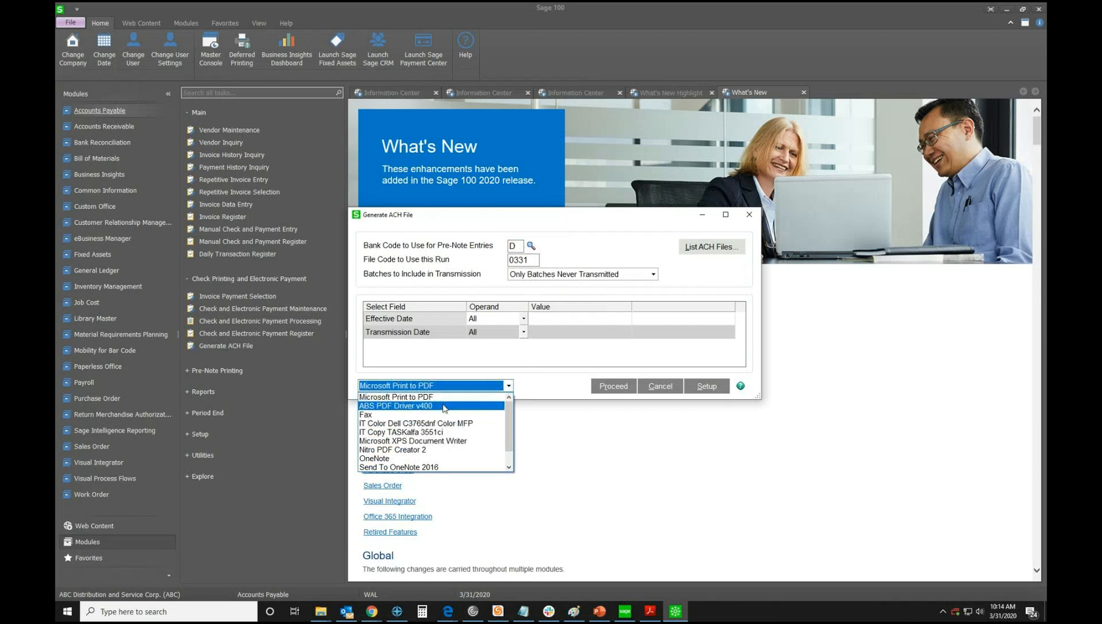
pyautogui.click(445, 407)
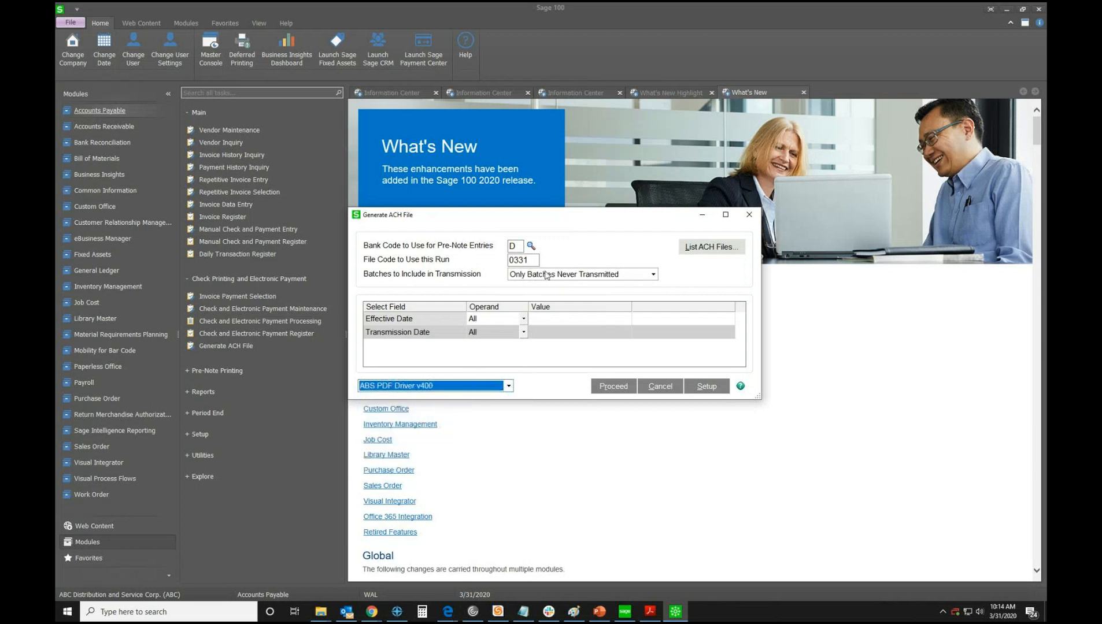
pyautogui.click(602, 387)
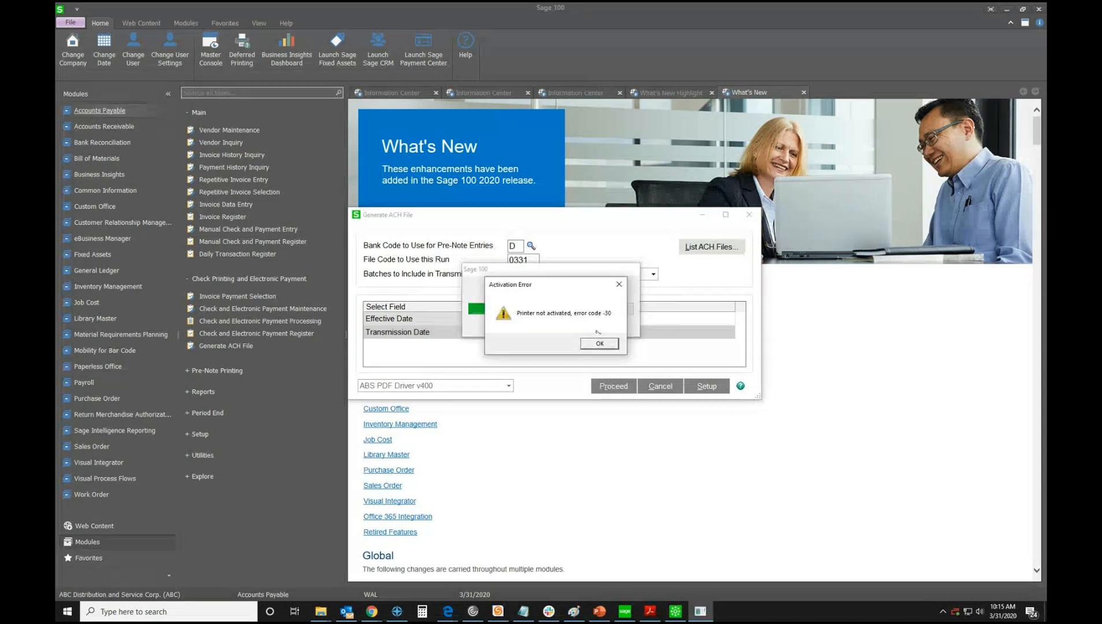
pyautogui.click(598, 344)
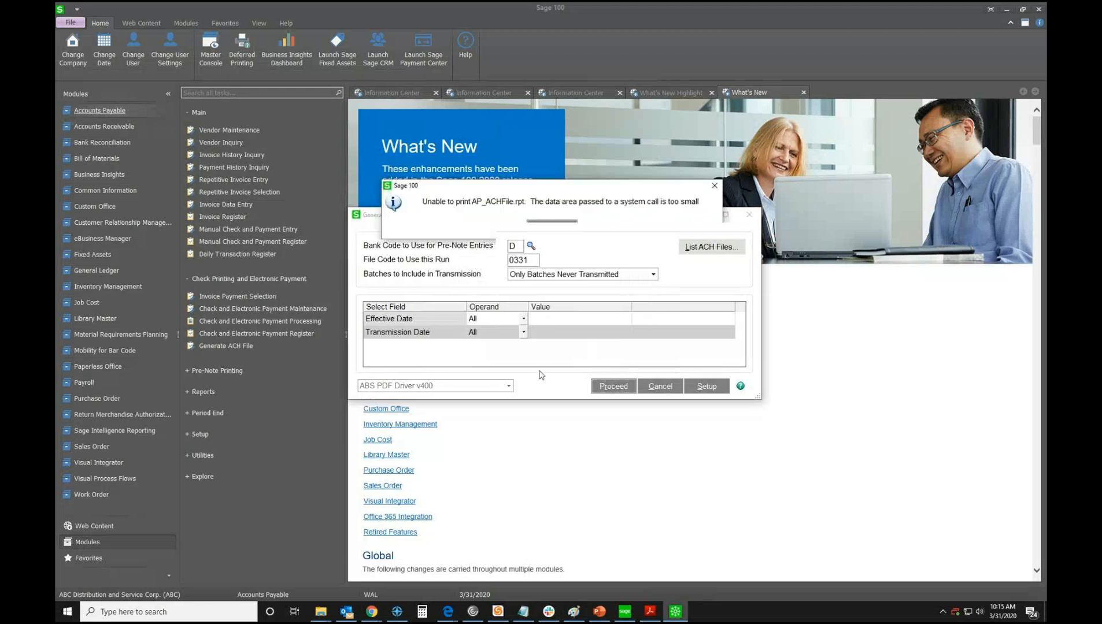
pyautogui.click(543, 224)
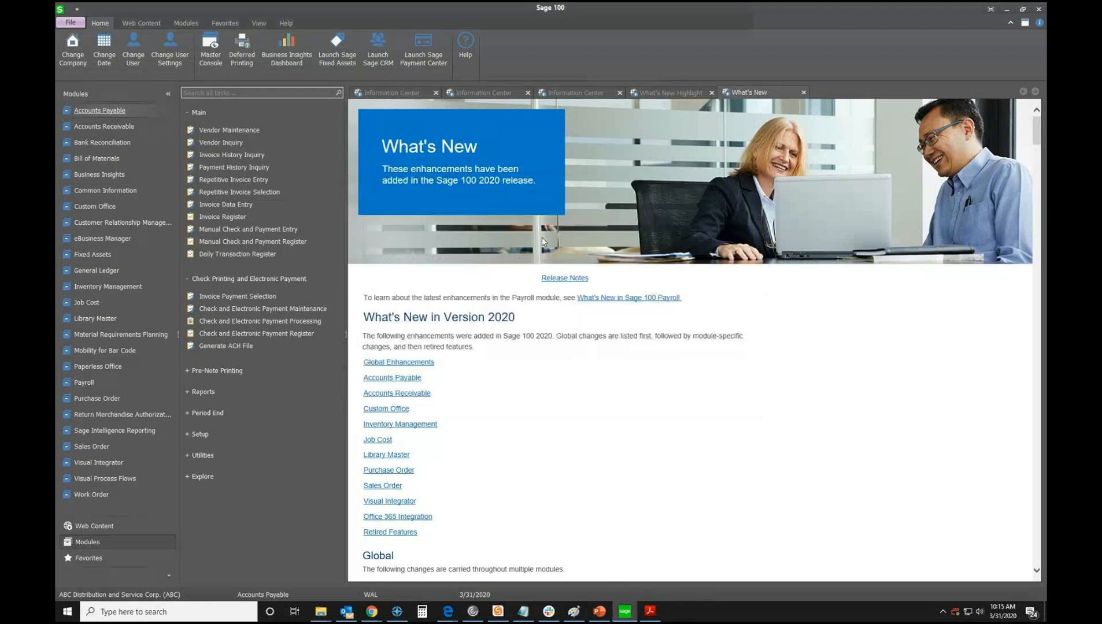
# Try to generate the ACH file again with Microsoft Print to PDF as the printer
pyautogui.click(224, 347)
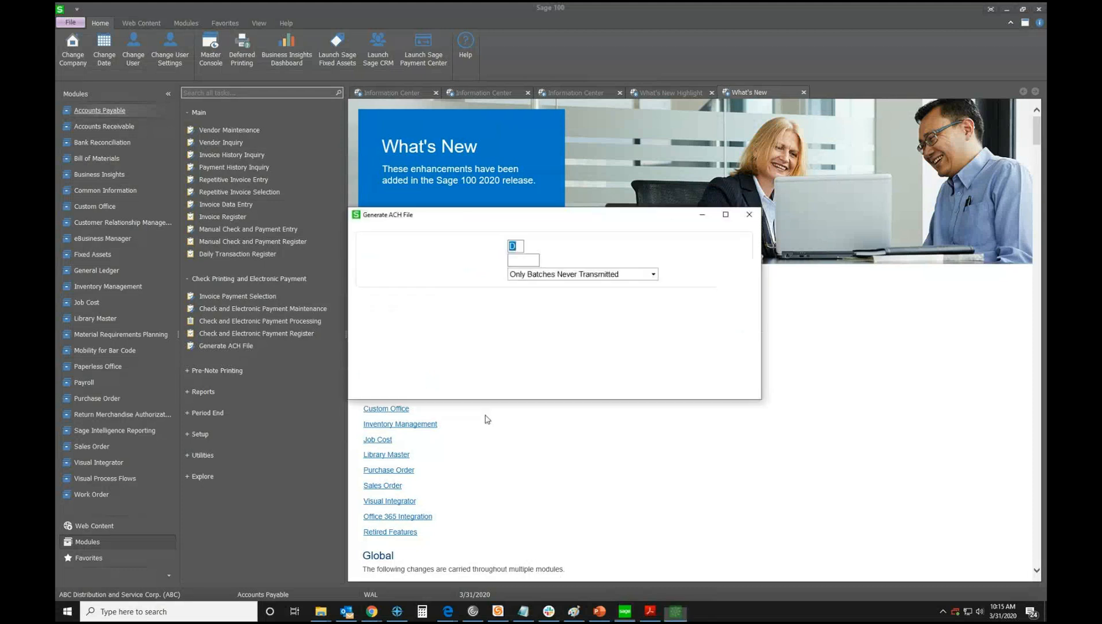
pyautogui.click(488, 387)
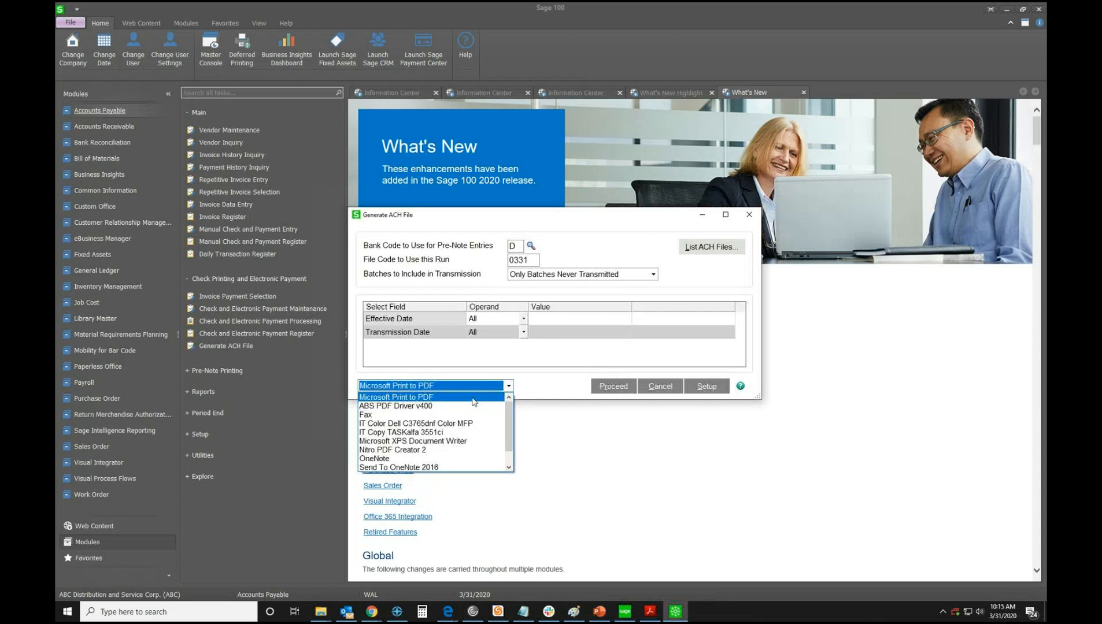
pyautogui.click(472, 401)
pyautogui.click(614, 386)
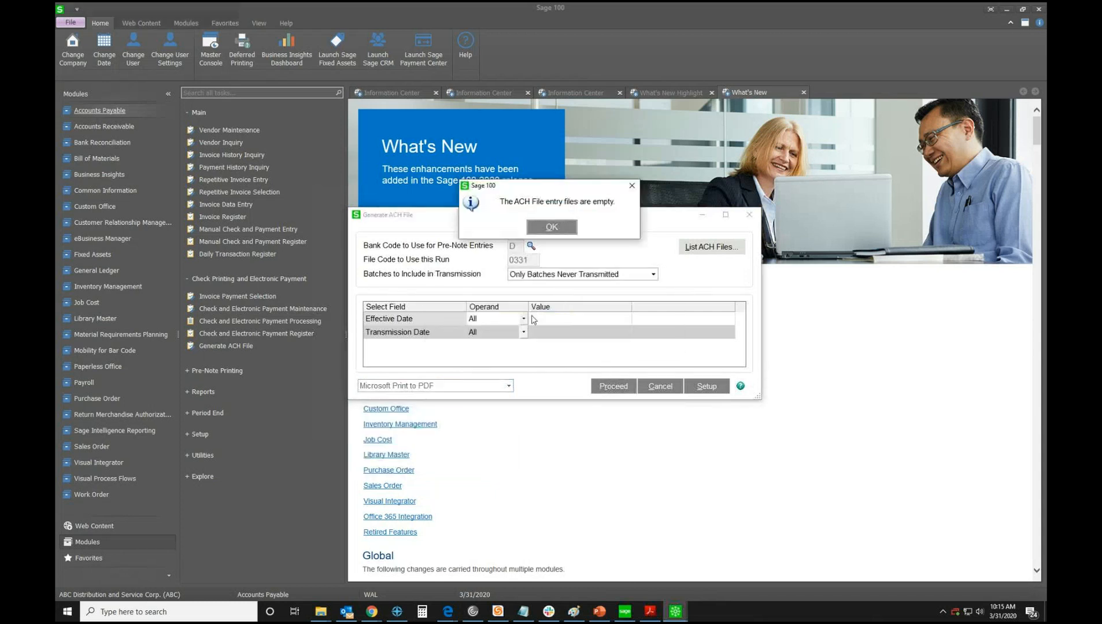
pyautogui.press('Return')
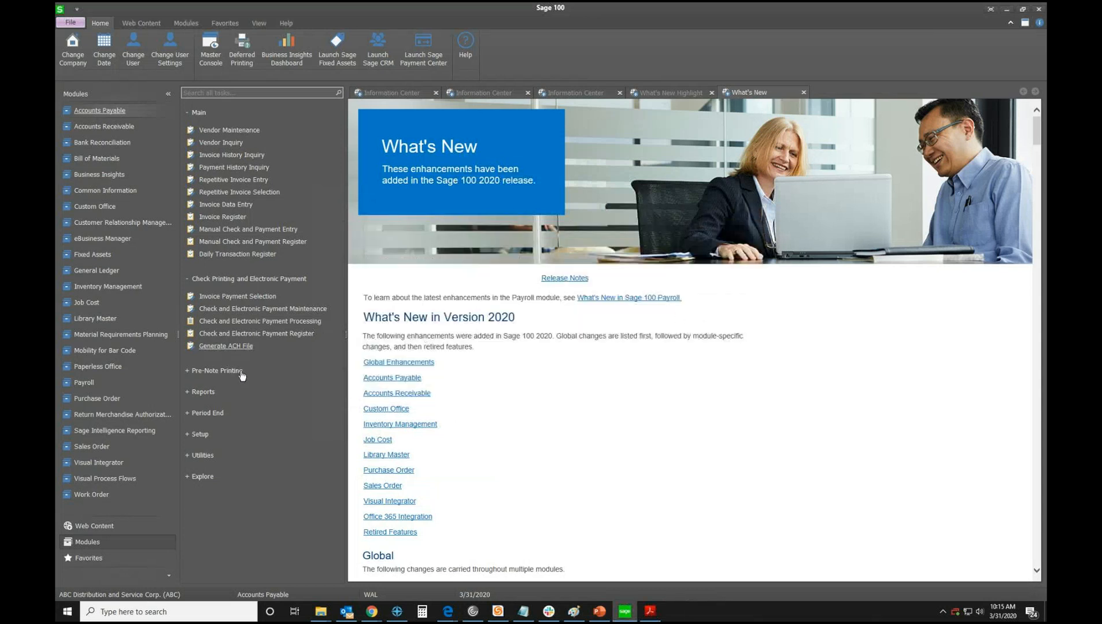
# Switch to File Explorer, check the ACH folder of Sage1002020STD for the generated file, and minimize the window
pyautogui.click(320, 612)
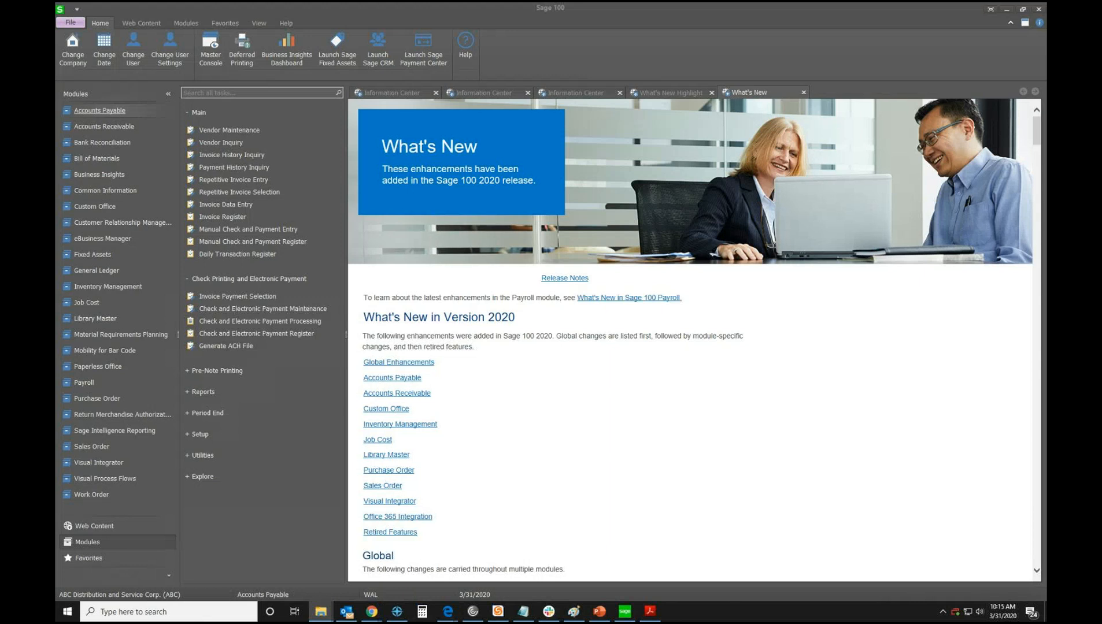
pyautogui.moveTo(55, 98); pyautogui.dragTo(57, 106)
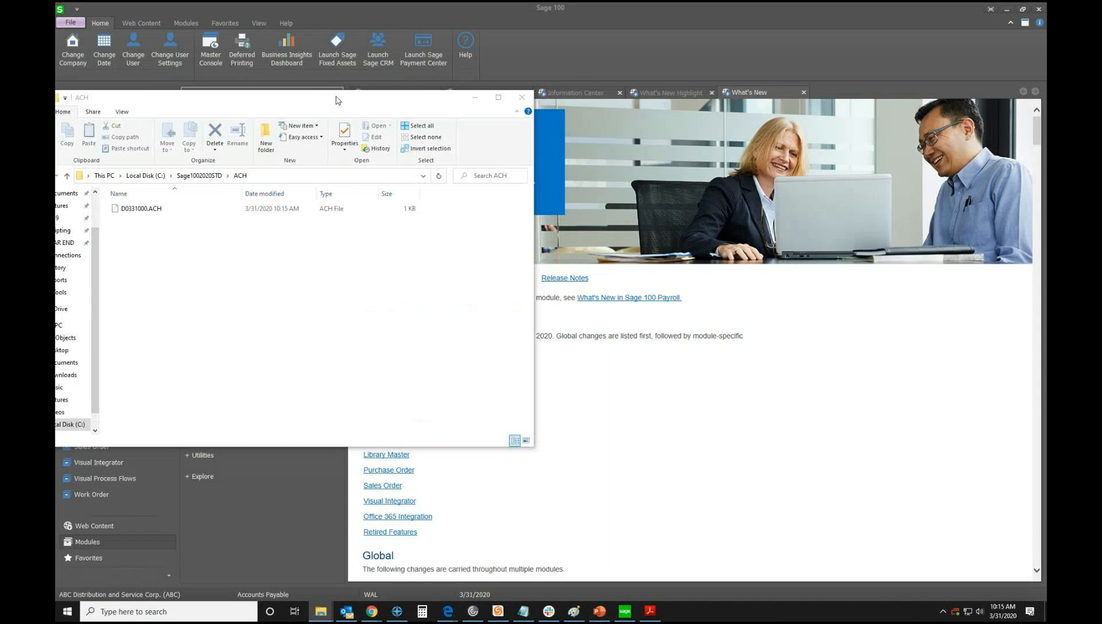
pyautogui.click(477, 100)
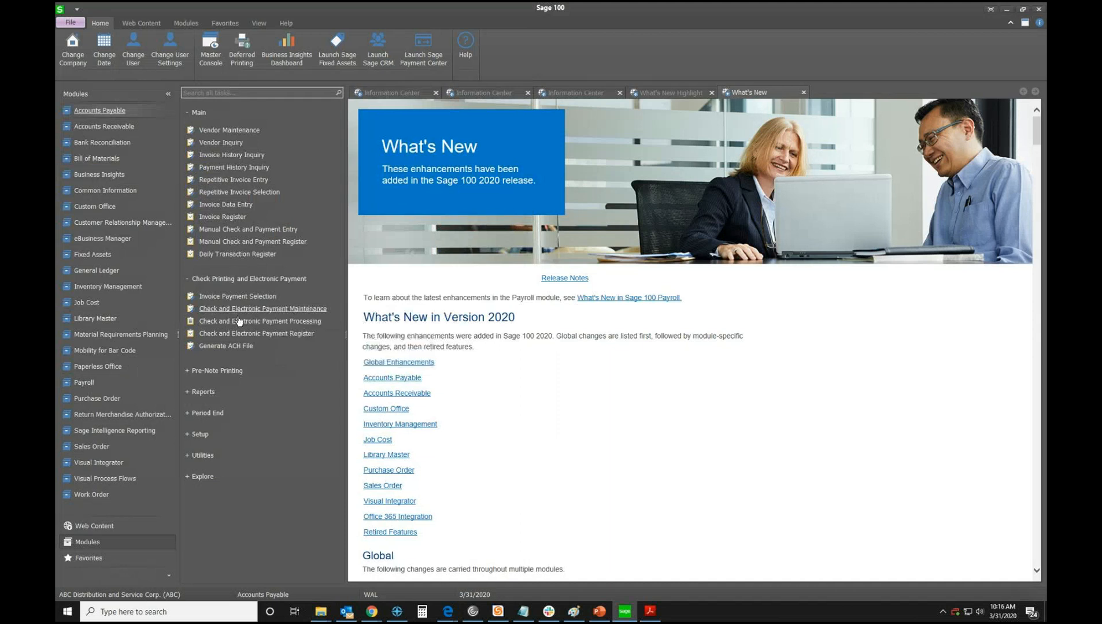
# Enter Accounts Receivable with accounting date 3/31/2020 and open American Business Futures in Customer Maintenance, dismissing its invoicing policy memo
pyautogui.click(103, 126)
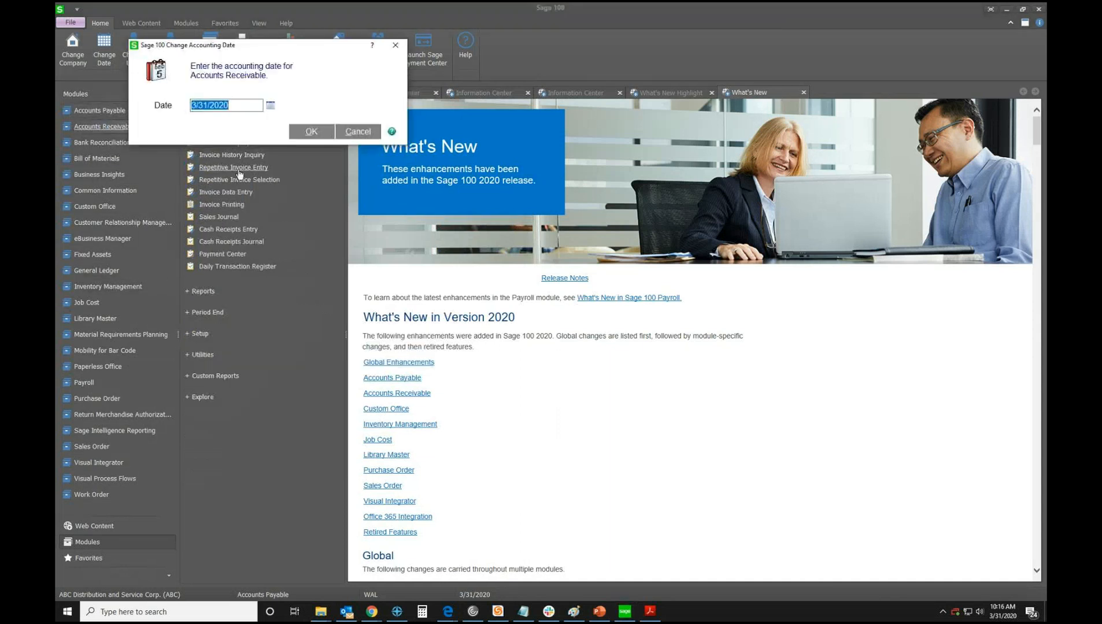
pyautogui.click(304, 134)
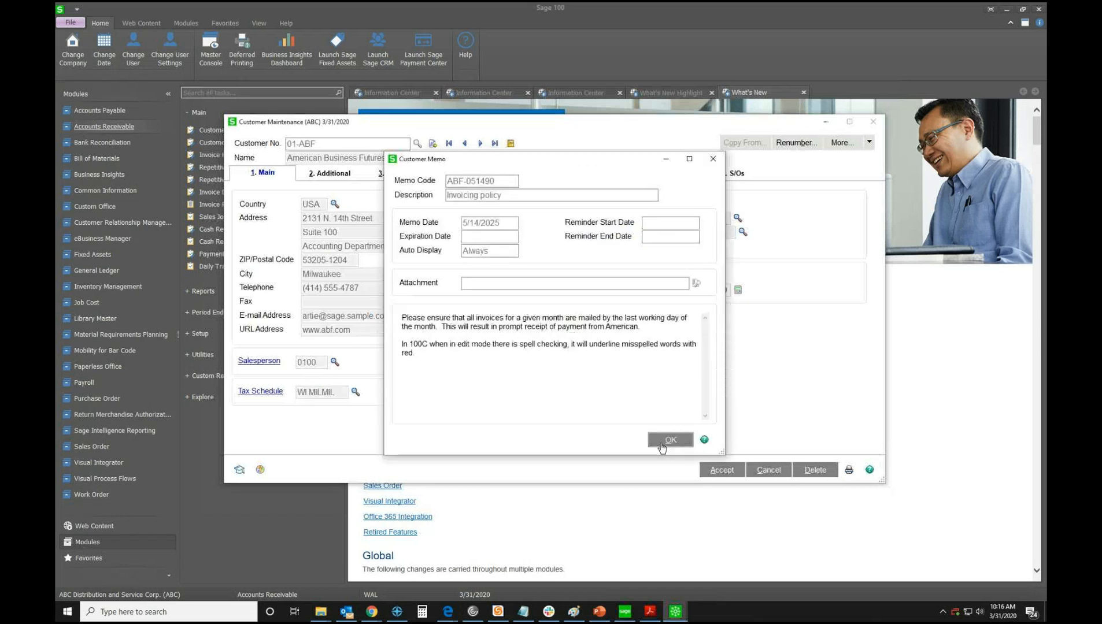
pyautogui.click(663, 442)
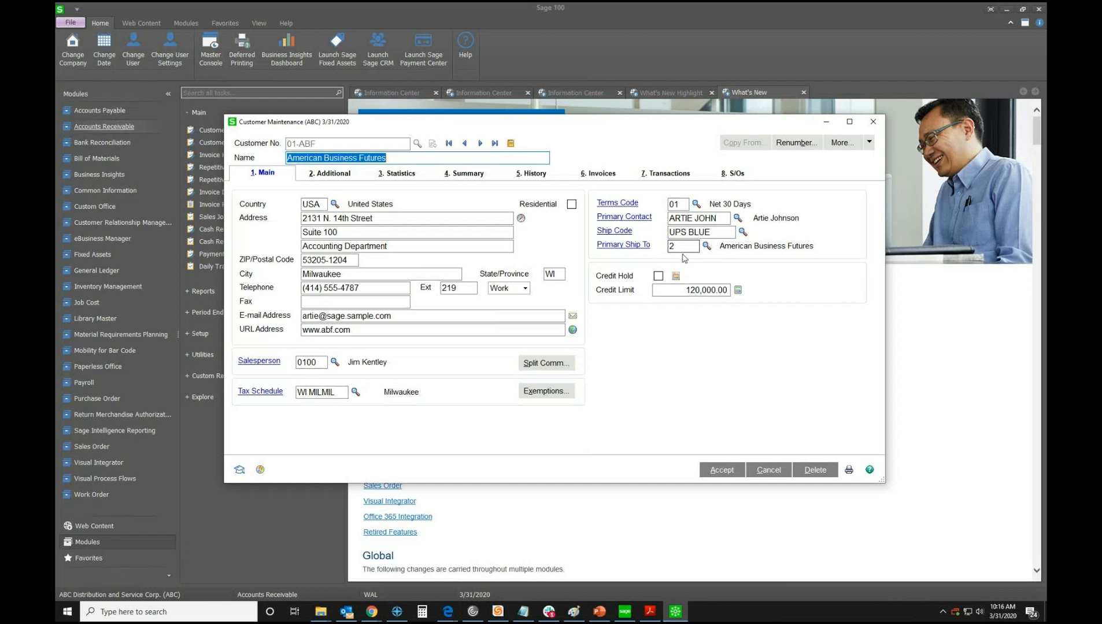
# Examine the additional settings and default item code of American Business Futures, close the record and switch to PowerPoint
pyautogui.click(320, 175)
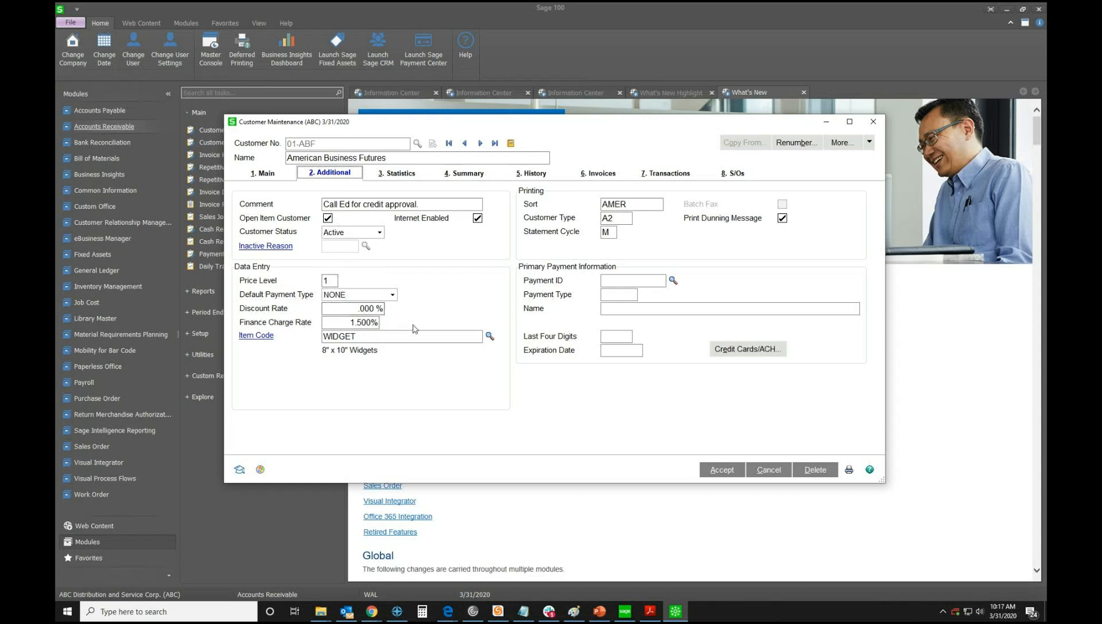
pyautogui.click(399, 336)
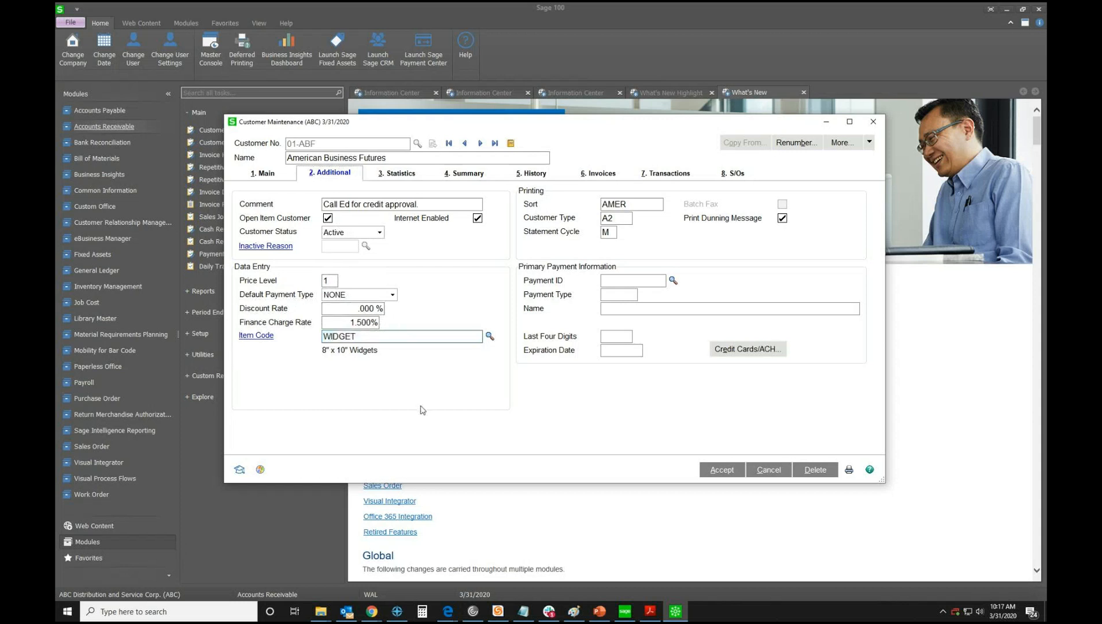
pyautogui.doubleClick(382, 337)
pyautogui.click(381, 336)
pyautogui.doubleClick(358, 336)
pyautogui.click(417, 411)
pyautogui.click(873, 123)
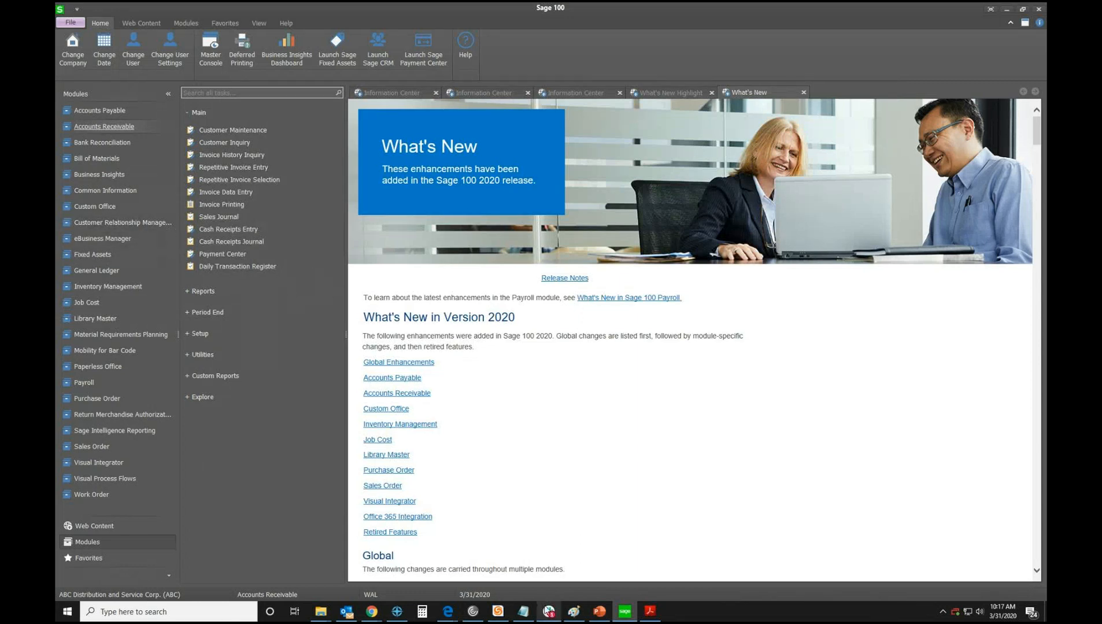
pyautogui.click(600, 611)
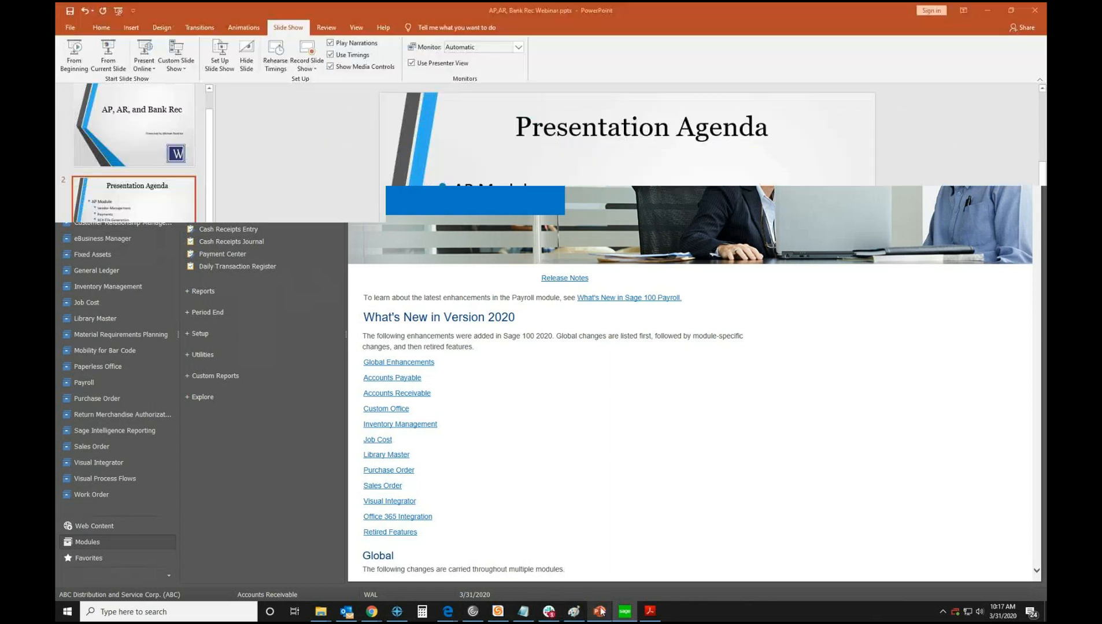
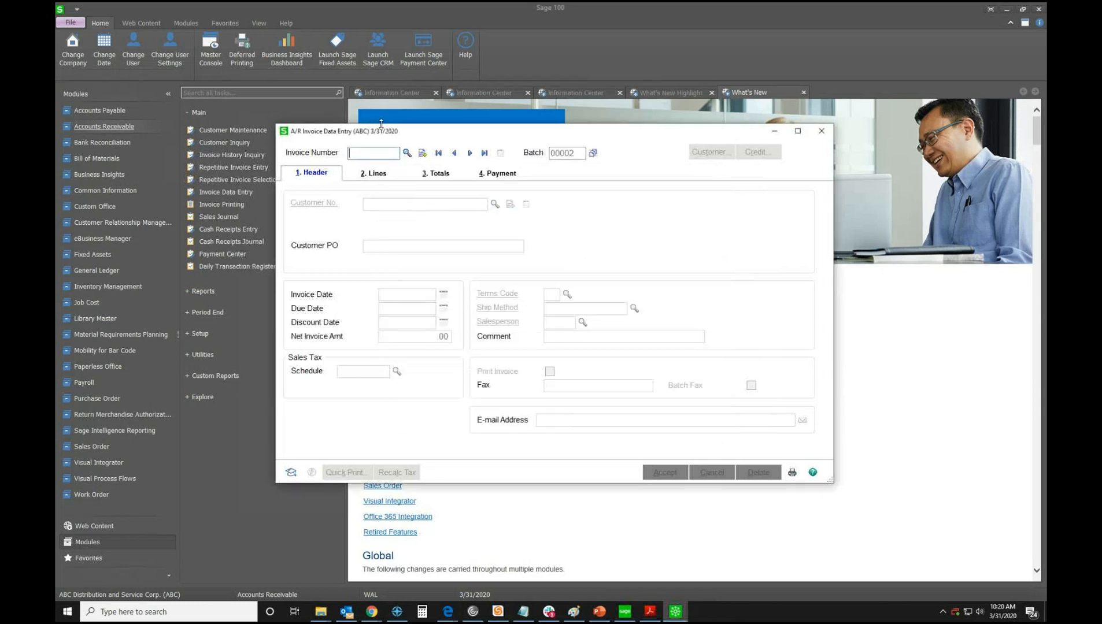
# Create an A/R invoice with the next automatic number in batch 00002 for customer American Business Futures
pyautogui.click(422, 159)
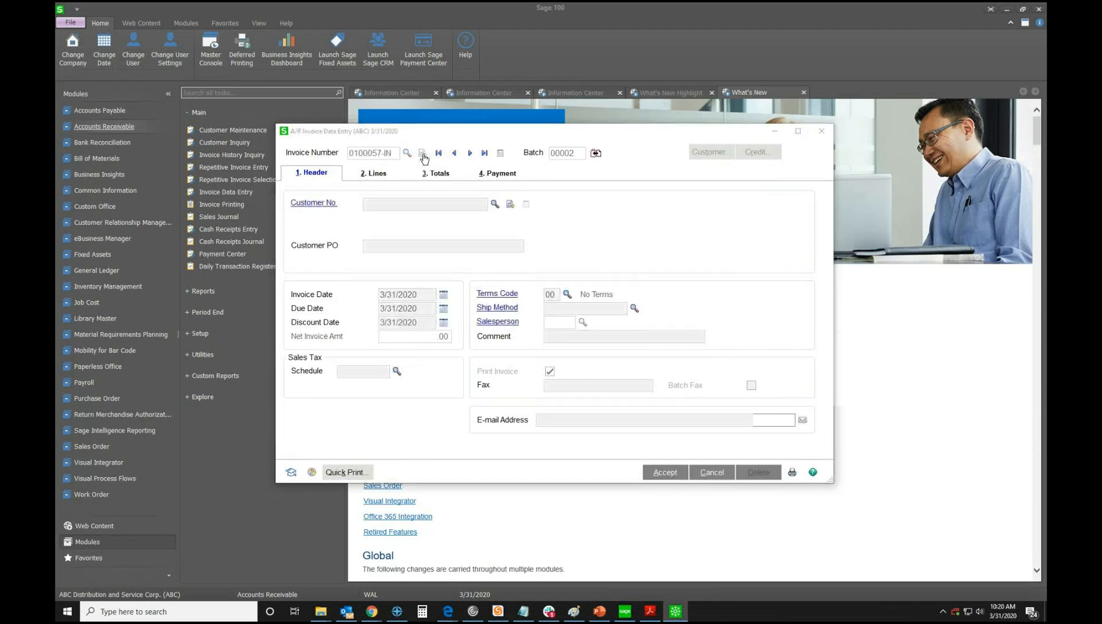
pyautogui.click(422, 153)
pyautogui.click(580, 225)
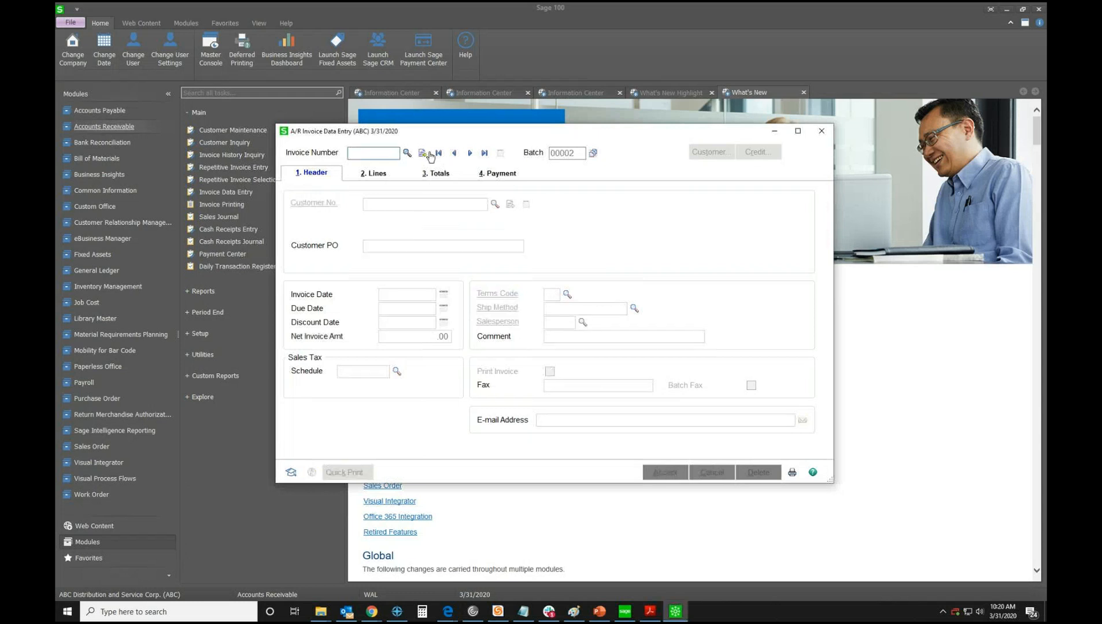
pyautogui.click(427, 153)
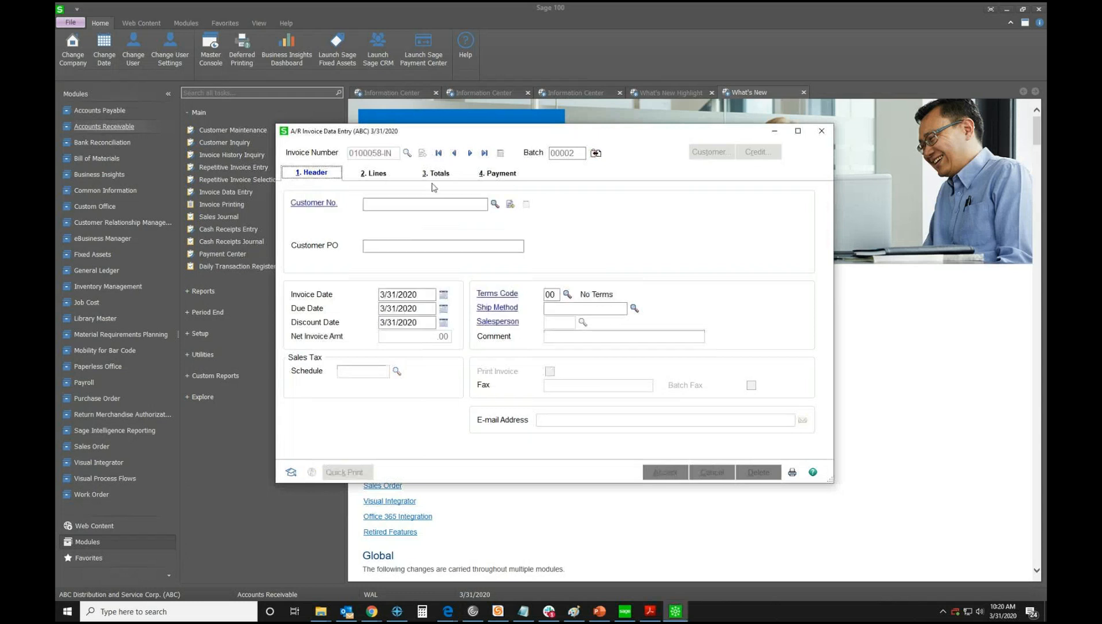
pyautogui.click(494, 204)
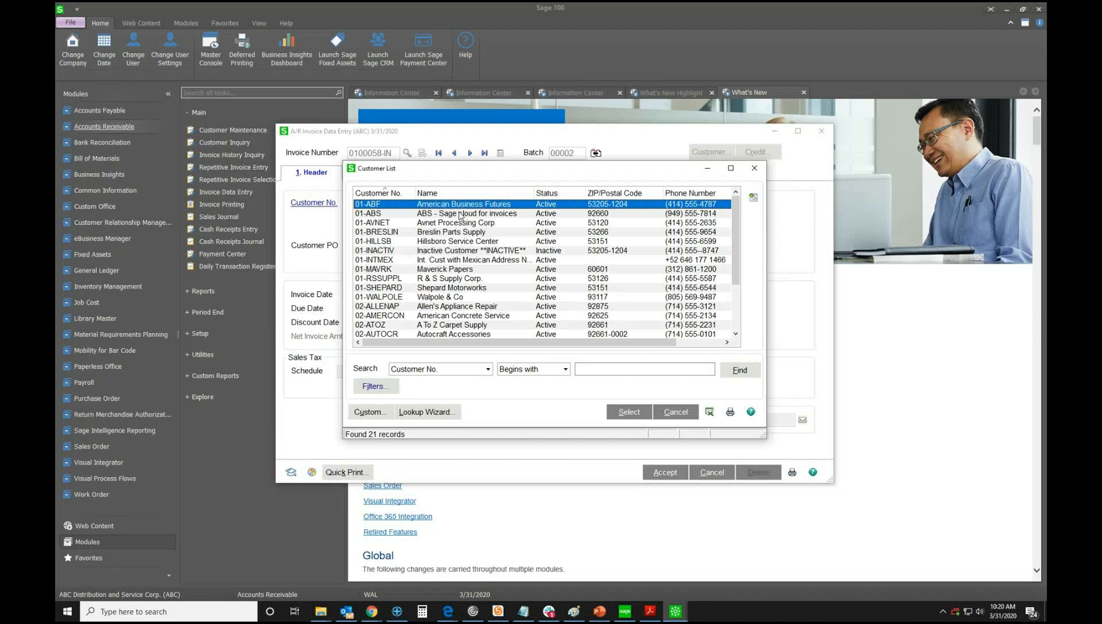
pyautogui.press('Return')
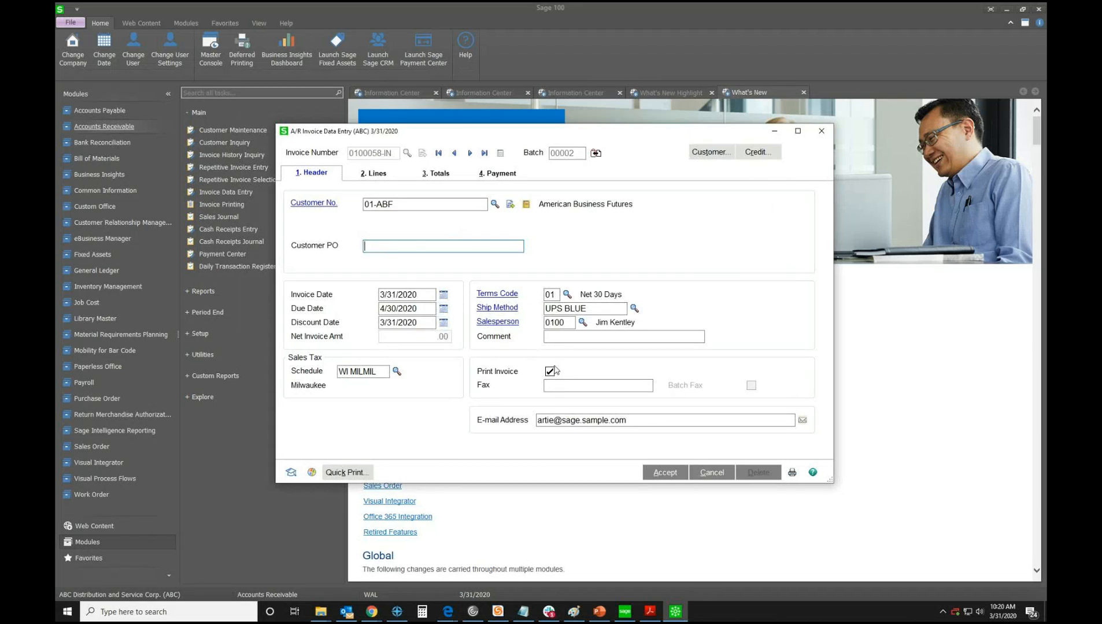
# On the invoice lines, look over the available miscellaneous item codes and set the WIDGET line's quantity to 2
pyautogui.click(373, 174)
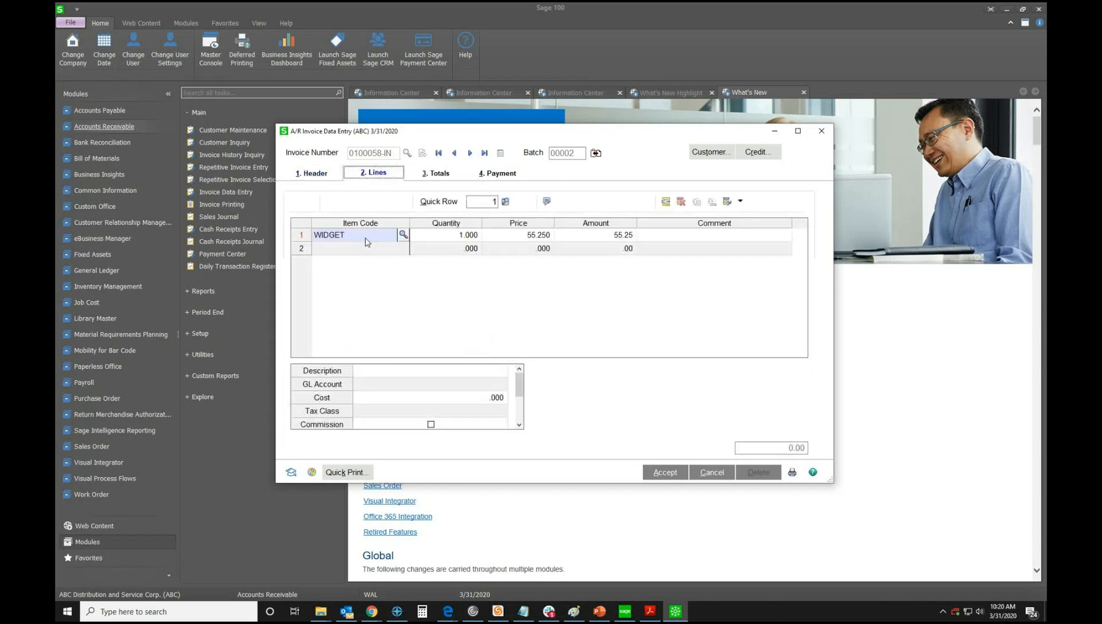
pyautogui.click(398, 235)
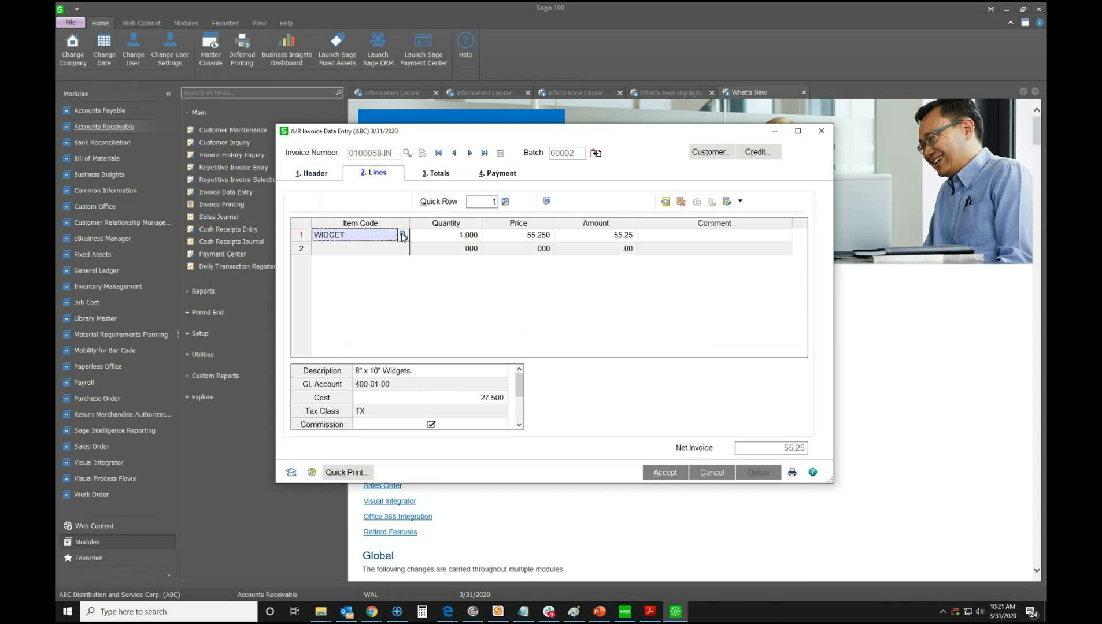
pyautogui.click(403, 235)
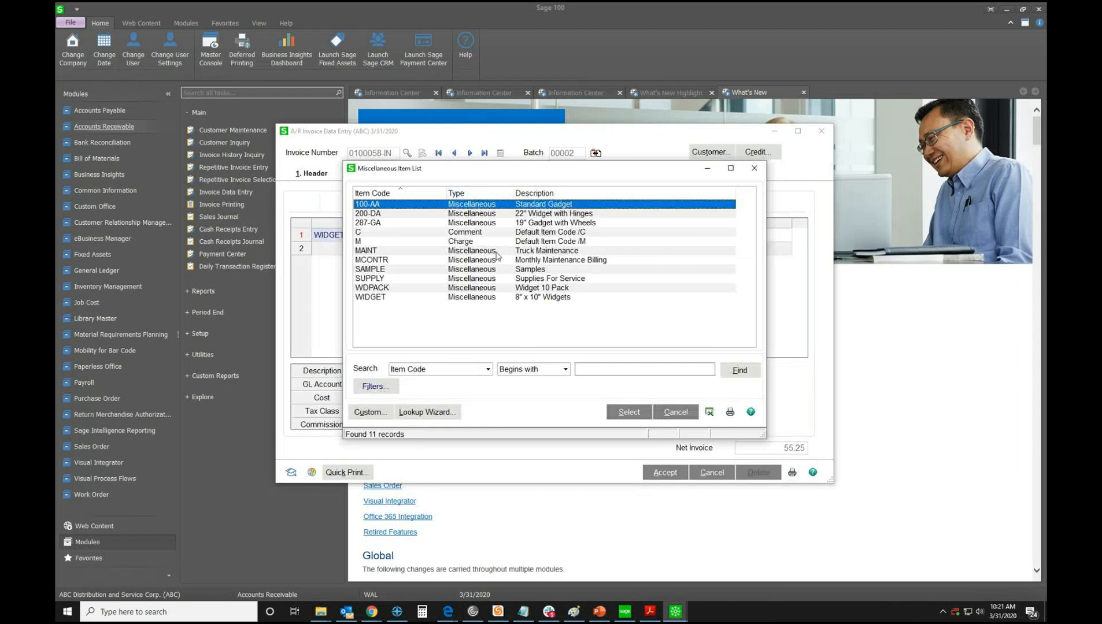
pyautogui.click(755, 169)
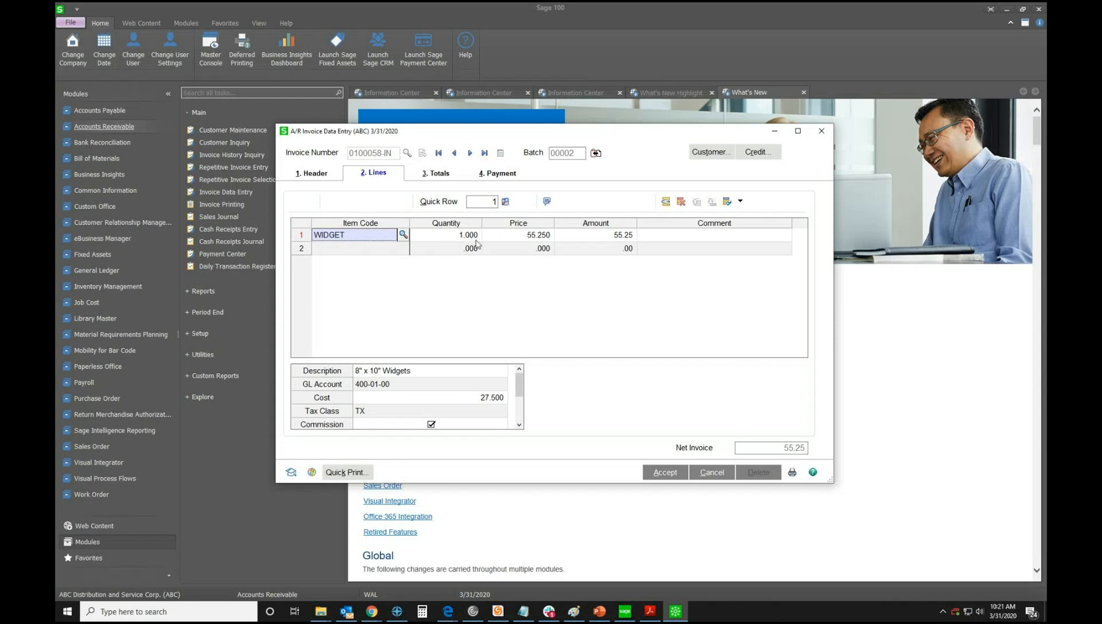
pyautogui.press('Tab')
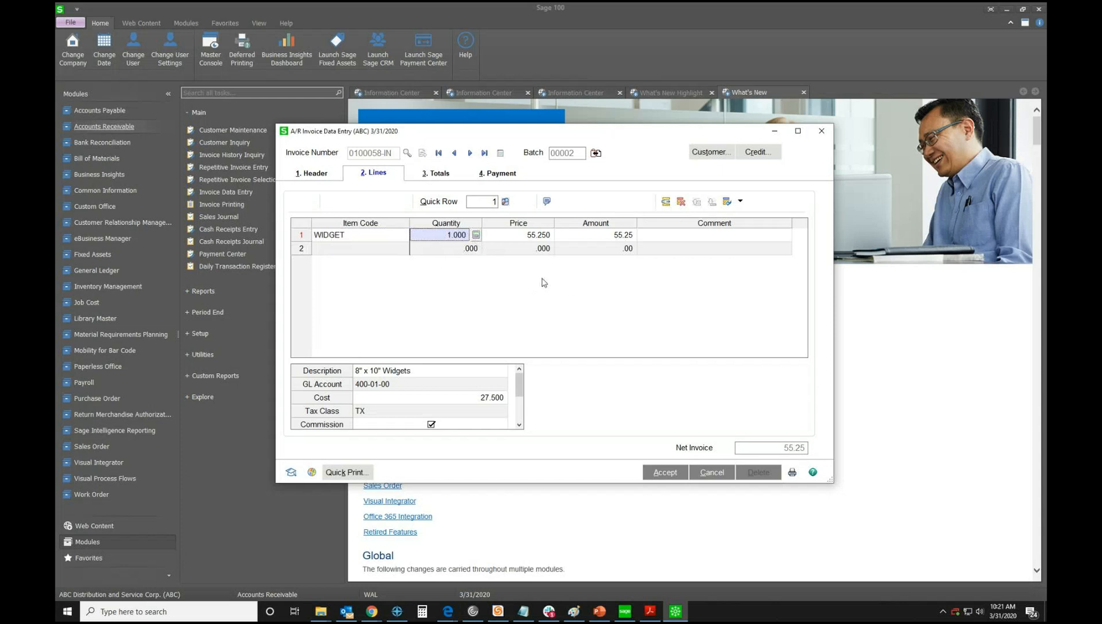
pyautogui.write('2')
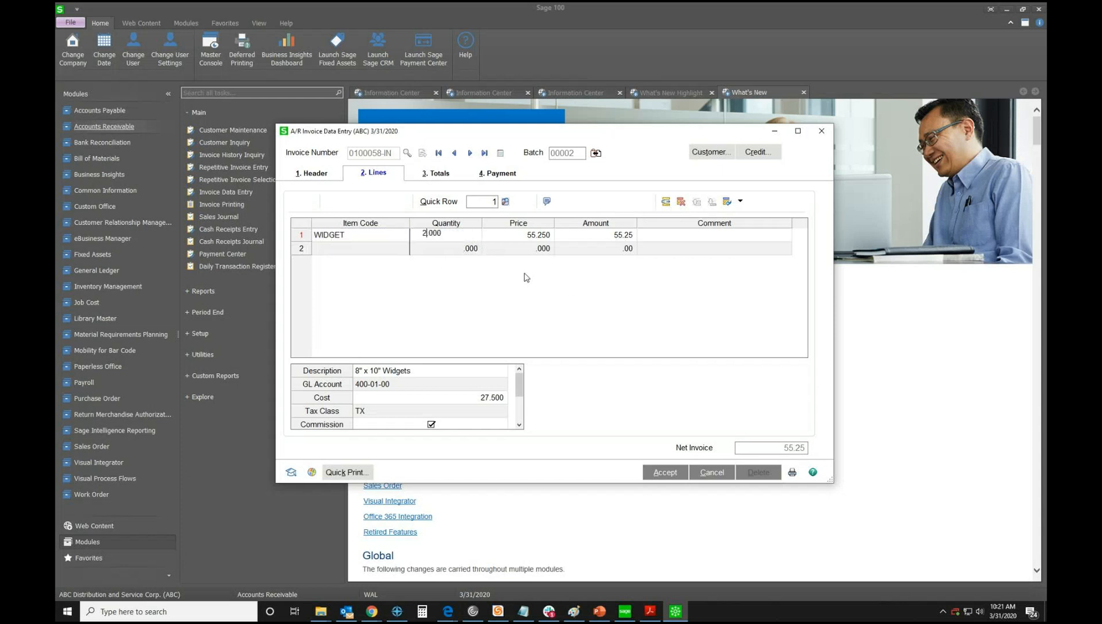
pyautogui.press('Tab')
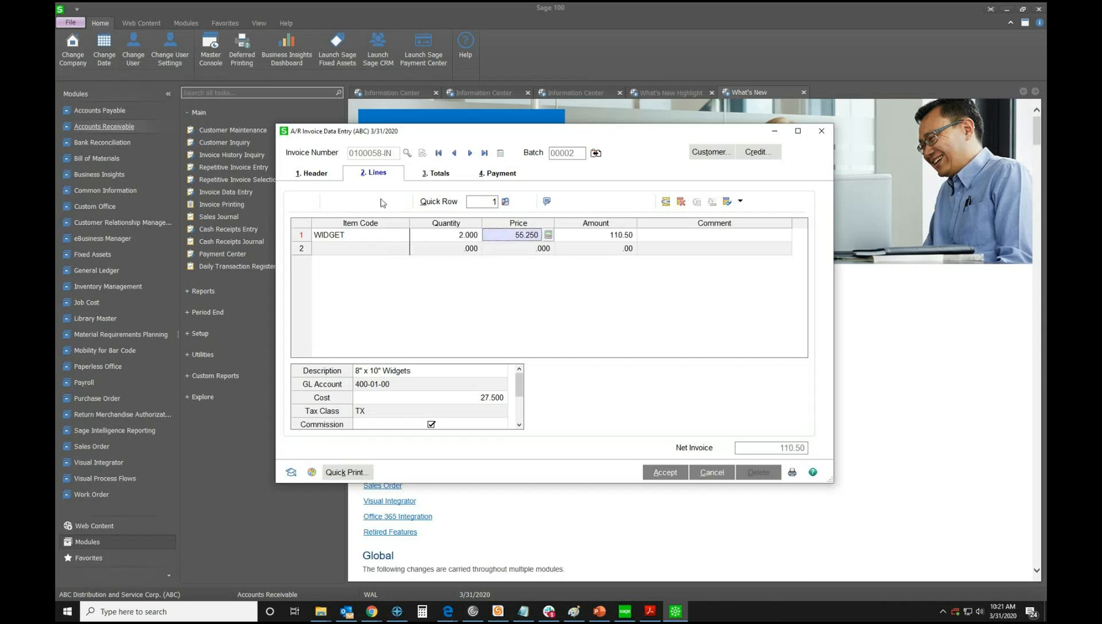
# In the invoice totals, set the freight charge to 5.00
pyautogui.click(445, 176)
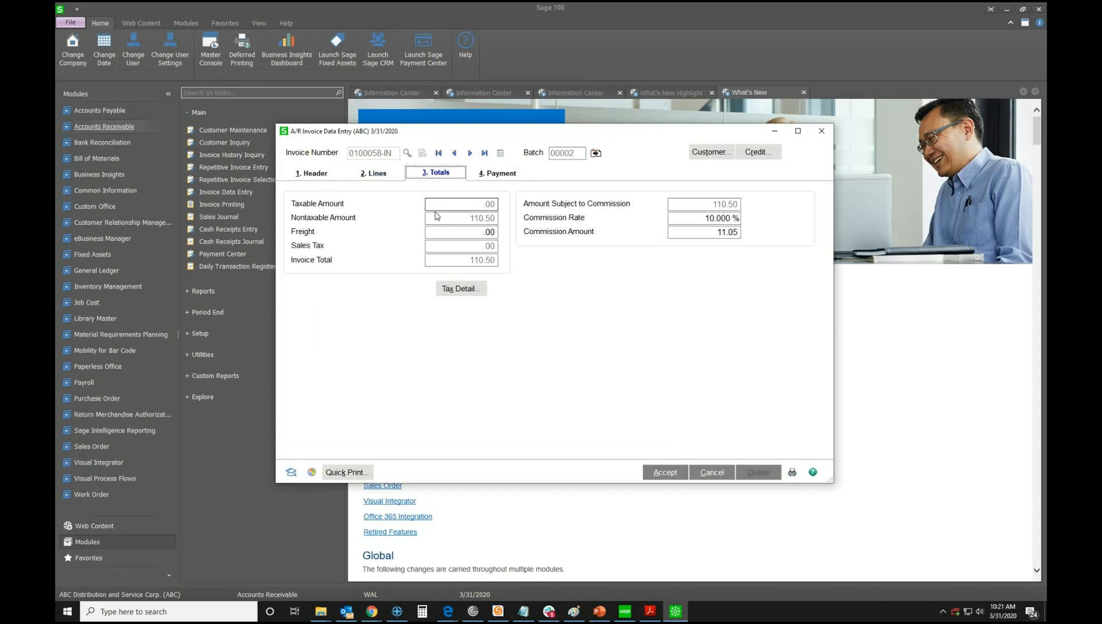
pyautogui.click(437, 203)
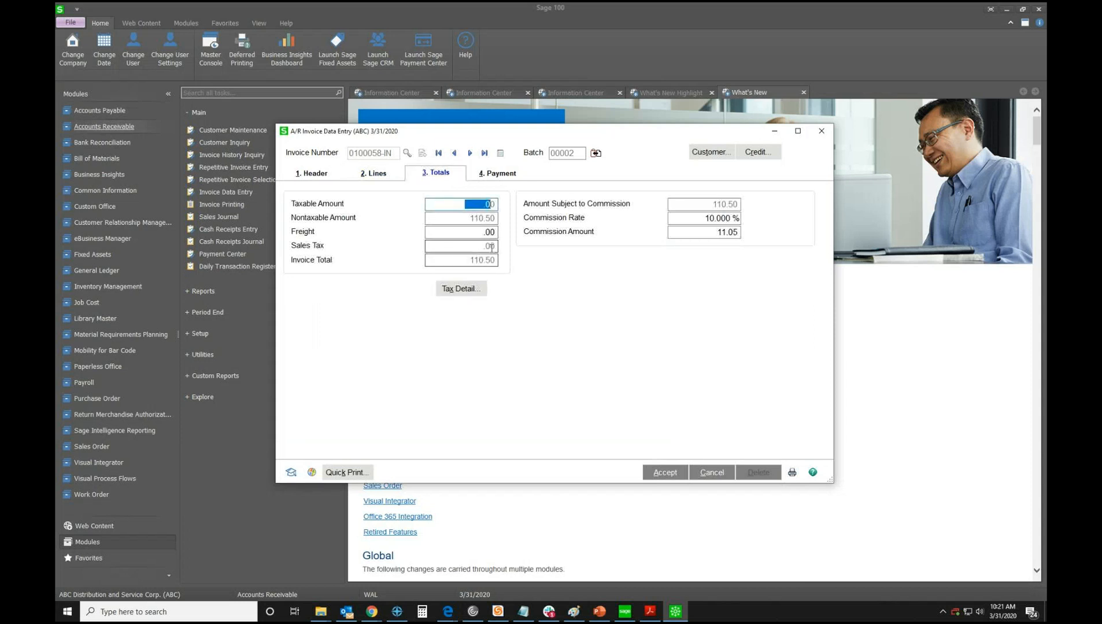
pyautogui.click(475, 231)
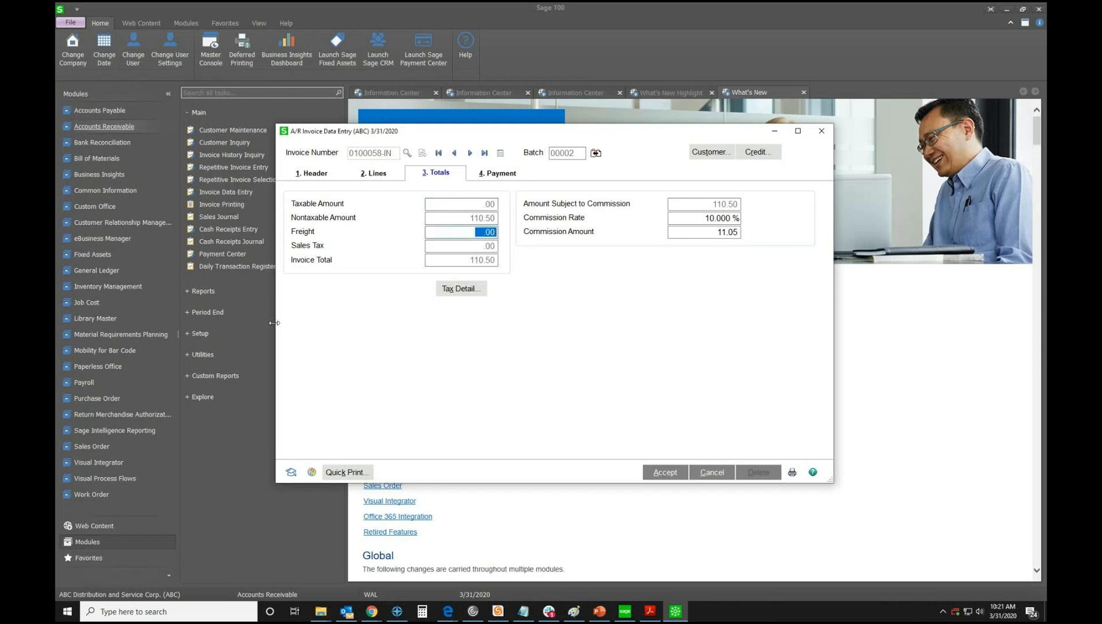
pyautogui.write('.05')
pyautogui.press('Tab')
pyautogui.click(480, 260)
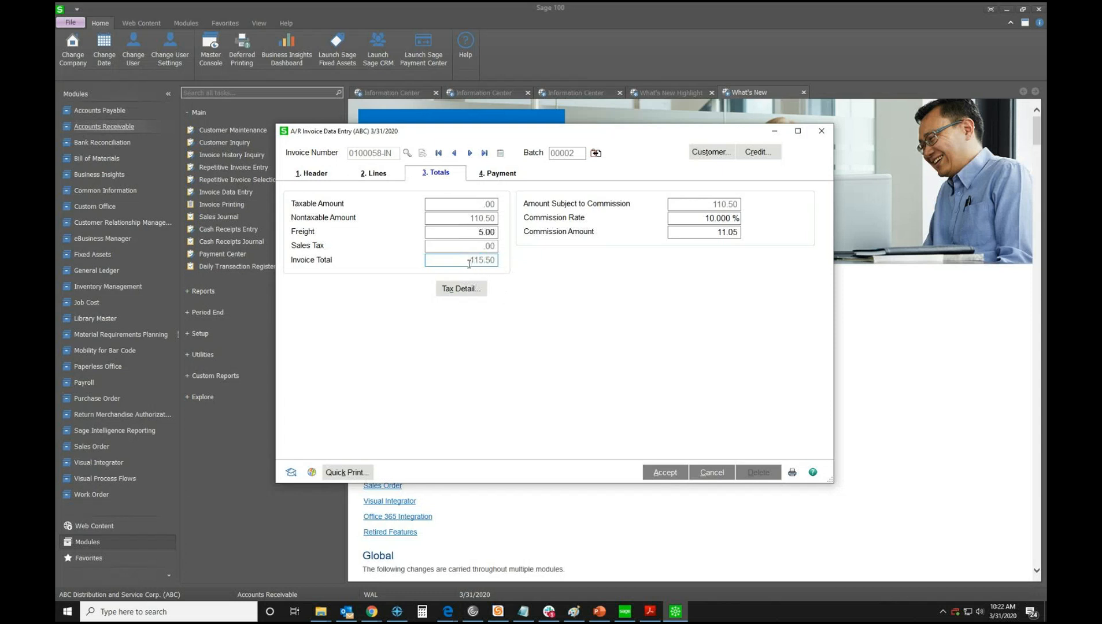
# Check the commission amount, accept the invoice and close A/R Invoice Data Entry
pyautogui.click(705, 228)
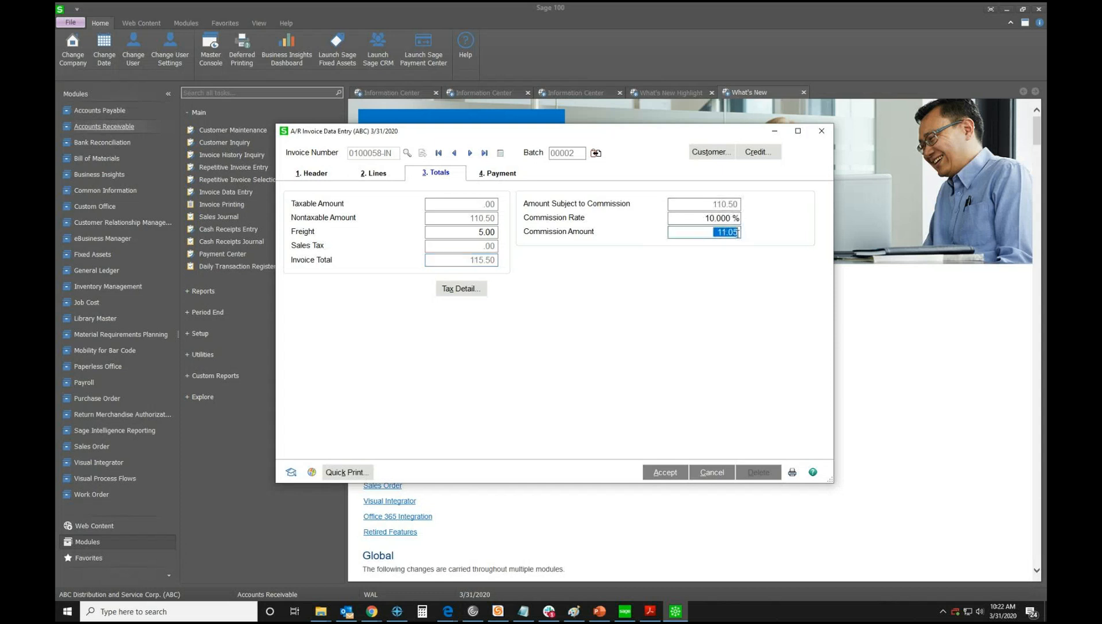
pyautogui.press('Tab')
pyautogui.click(678, 478)
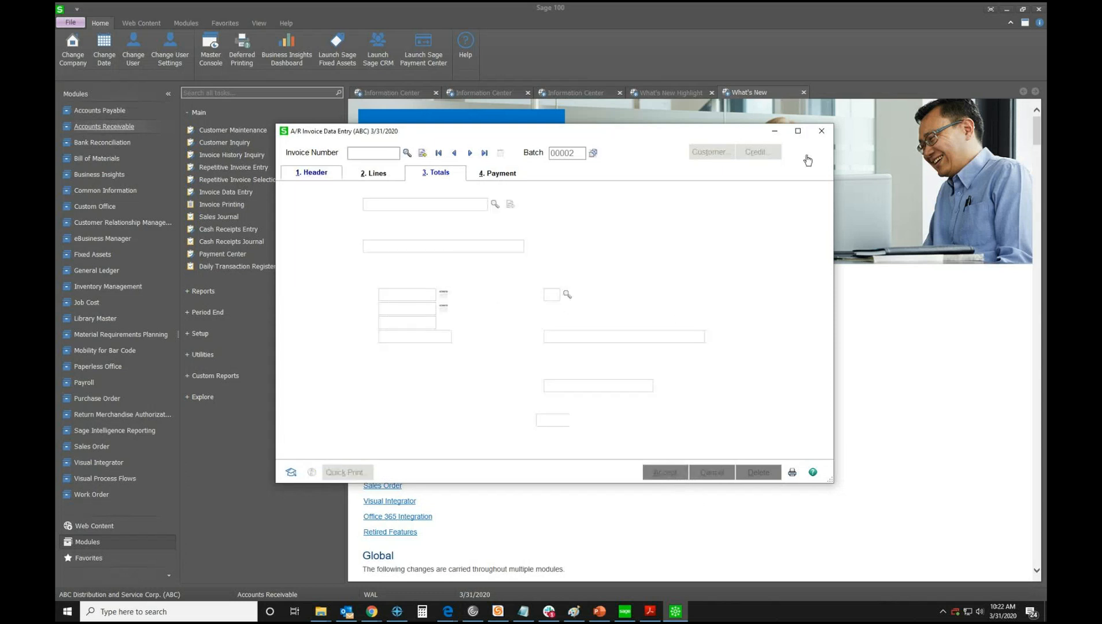
pyautogui.click(820, 132)
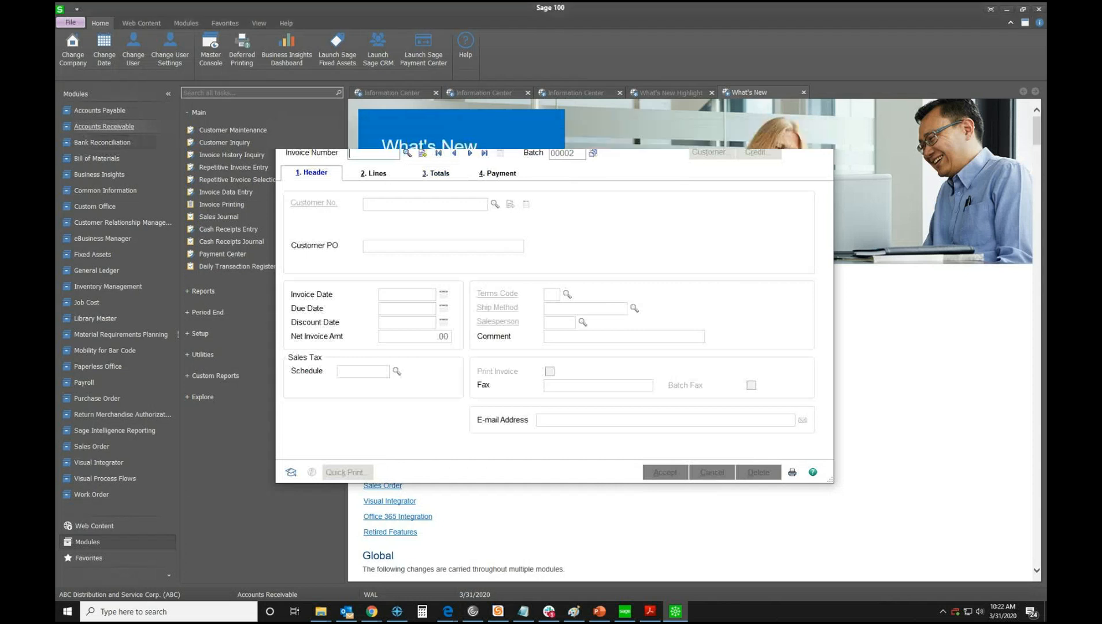
# Open the A/R Sales Journal for batch 00002 and set its posting date to 5/31/2025
pyautogui.click(226, 218)
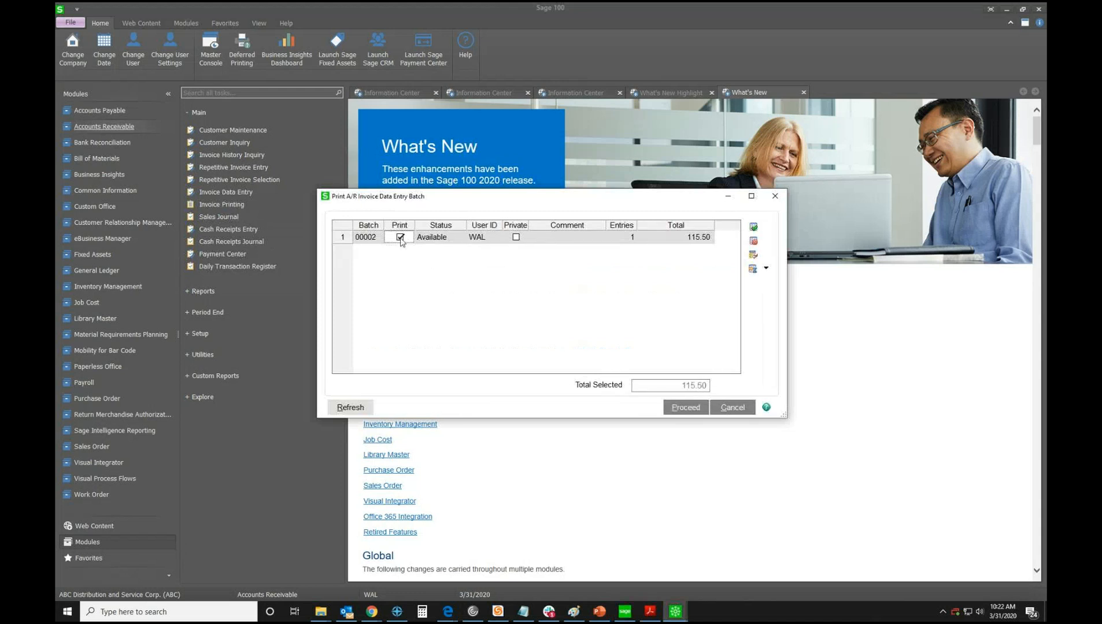
pyautogui.click(693, 409)
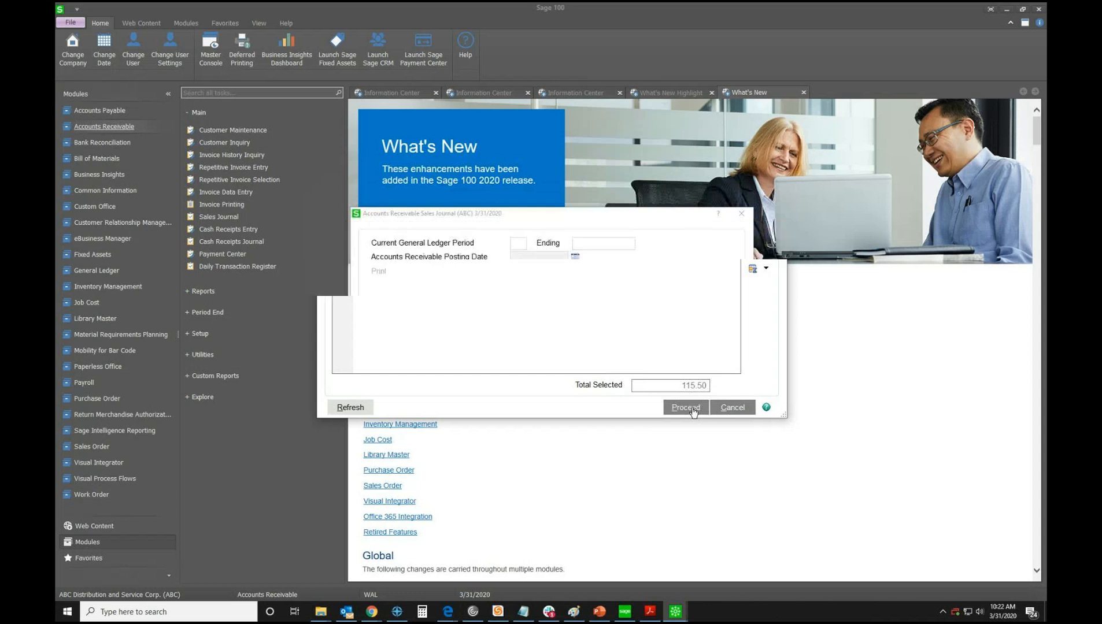
pyautogui.click(573, 259)
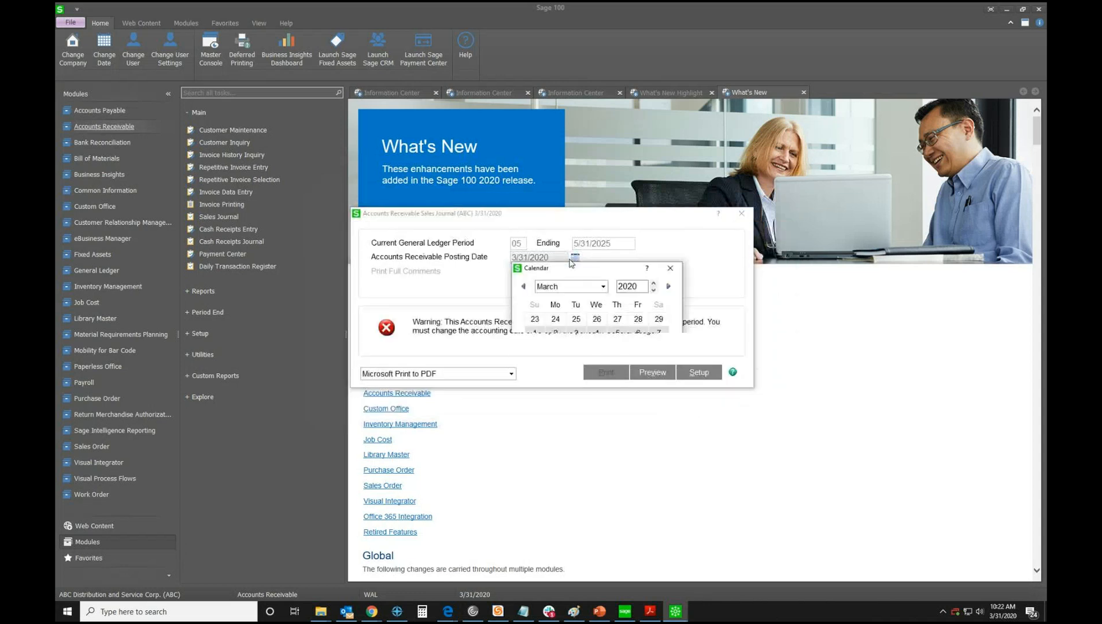
pyautogui.click(603, 286)
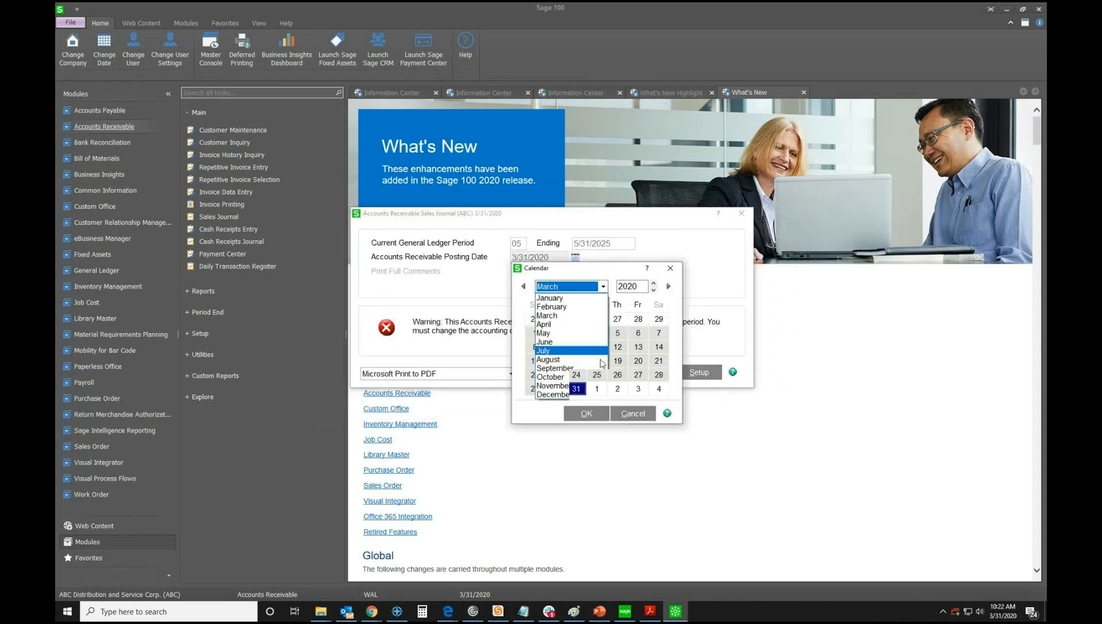
pyautogui.click(560, 334)
pyautogui.click(653, 283)
pyautogui.click(653, 283)
pyautogui.click(653, 283)
pyautogui.click(653, 283)
pyautogui.click(653, 283)
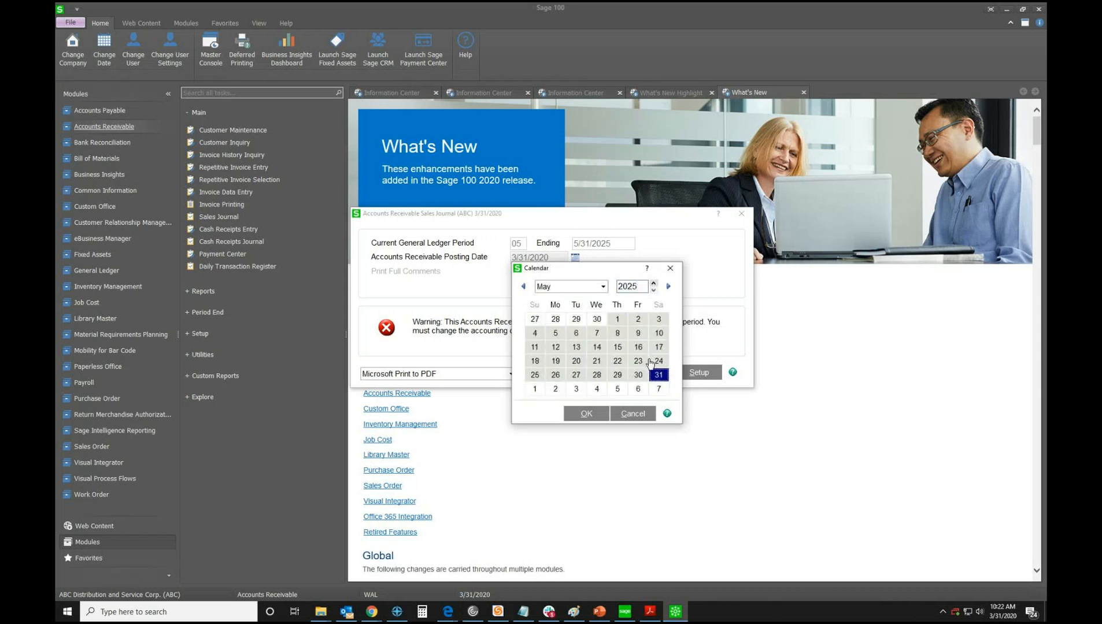
pyautogui.click(583, 413)
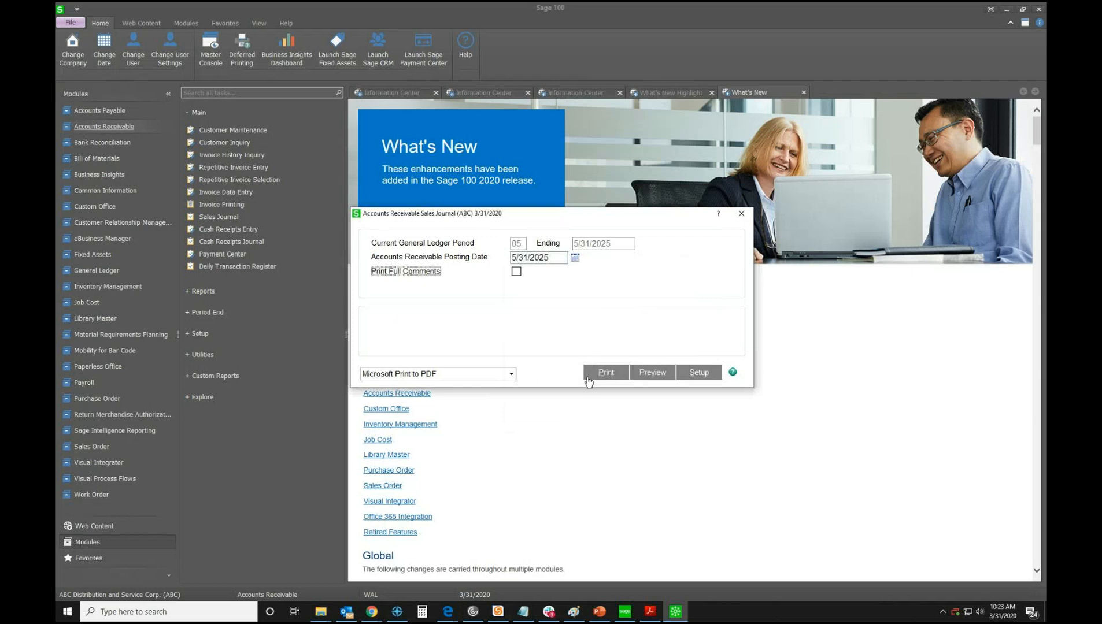
# Print the A/R Sales Journal in PDF format, continuing past the unprinted-invoices warning, and go to Cash Receipts Entry
pyautogui.click(589, 379)
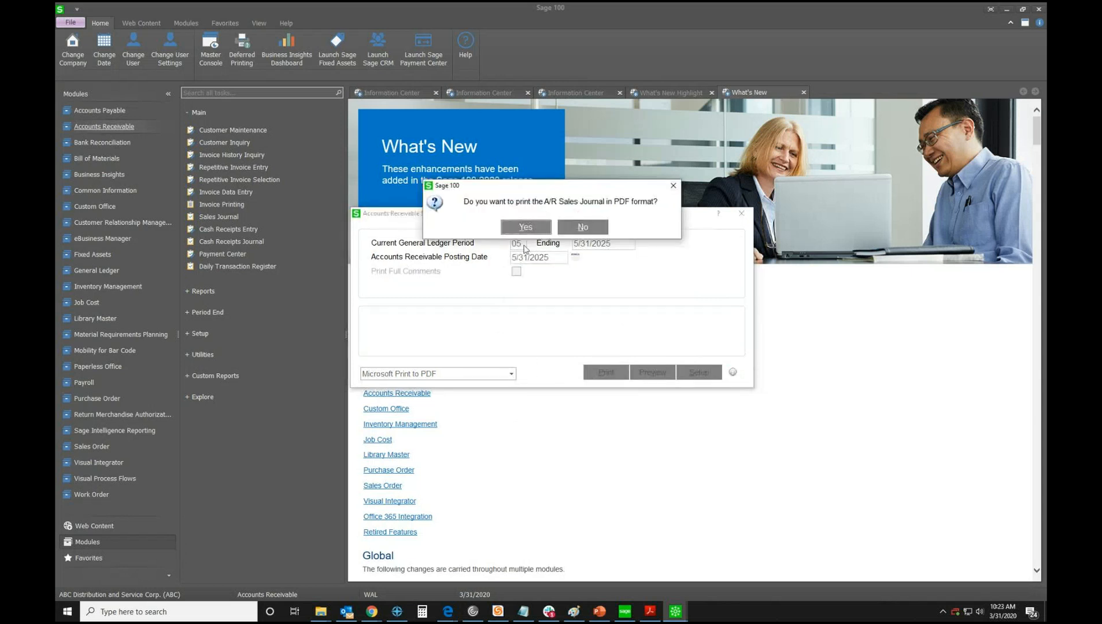
pyautogui.click(527, 229)
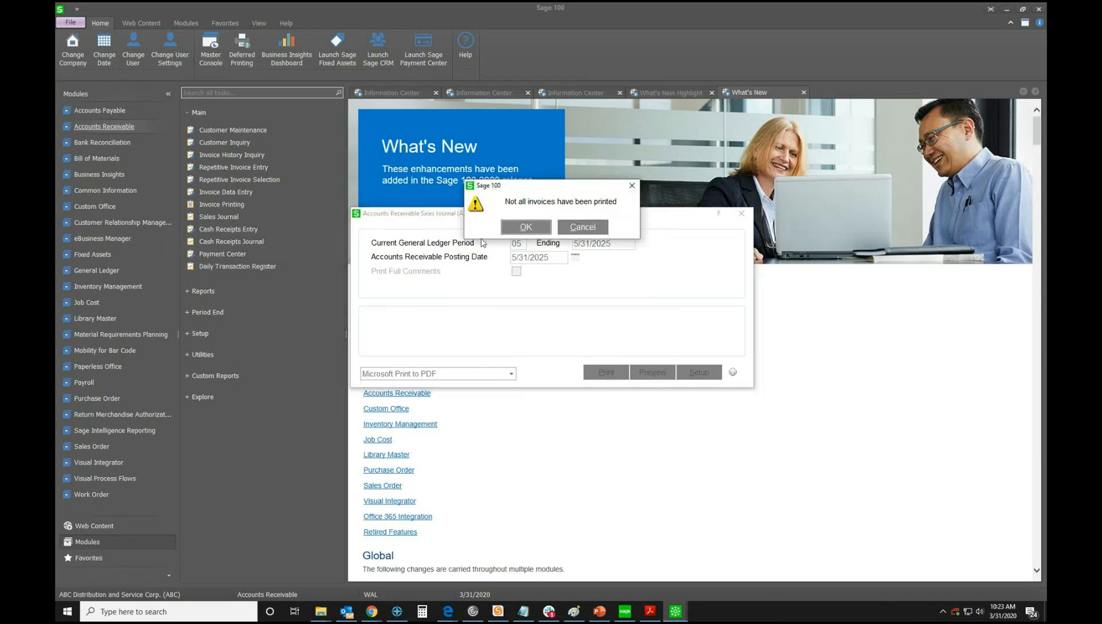
pyautogui.click(541, 234)
pyautogui.click(578, 231)
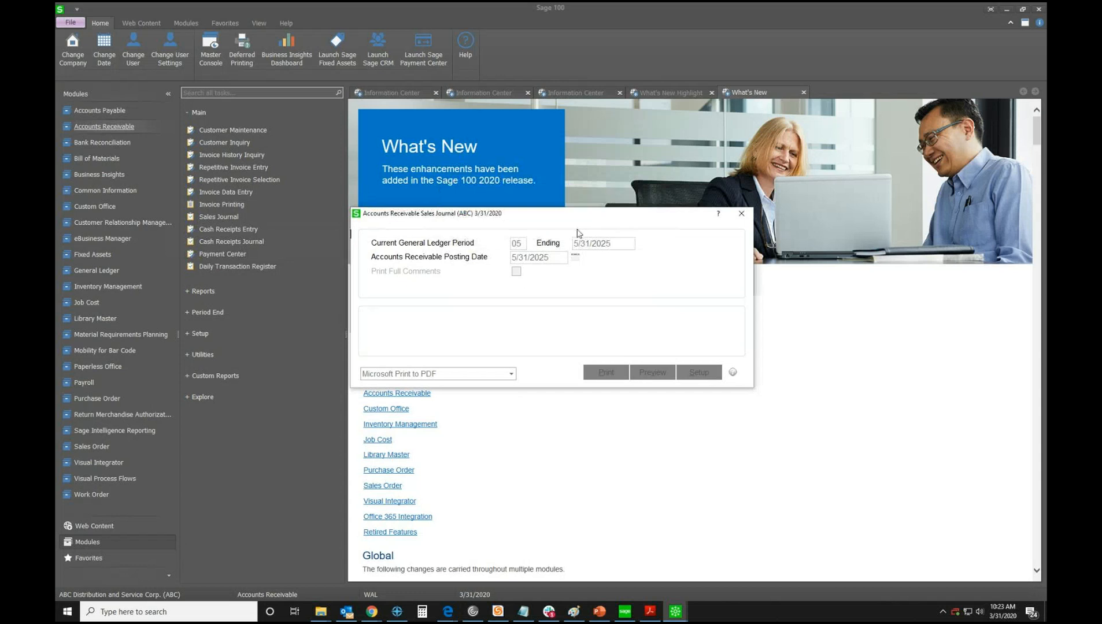
pyautogui.click(577, 232)
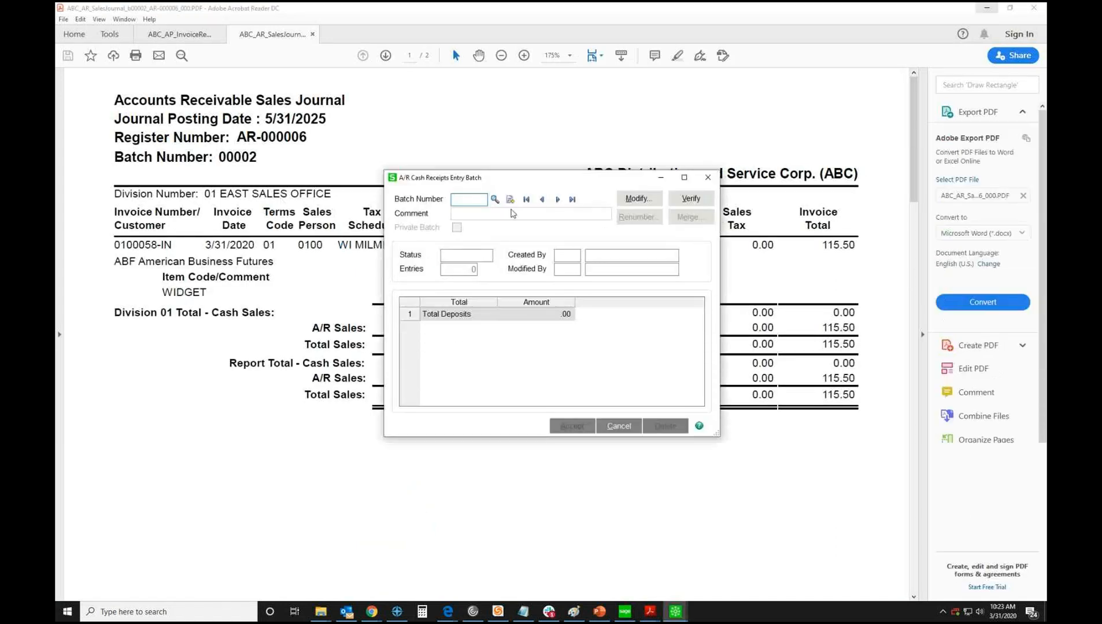
# Look over the existing cash receipts batches, then create and accept a new batch with the next automatic number
pyautogui.click(495, 200)
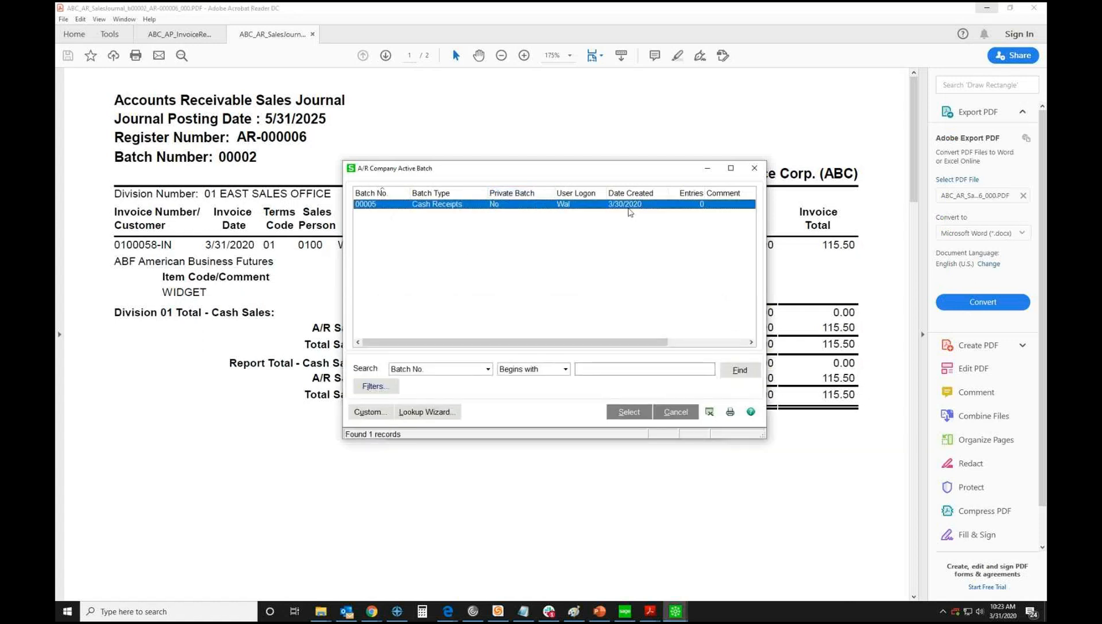
pyautogui.click(754, 171)
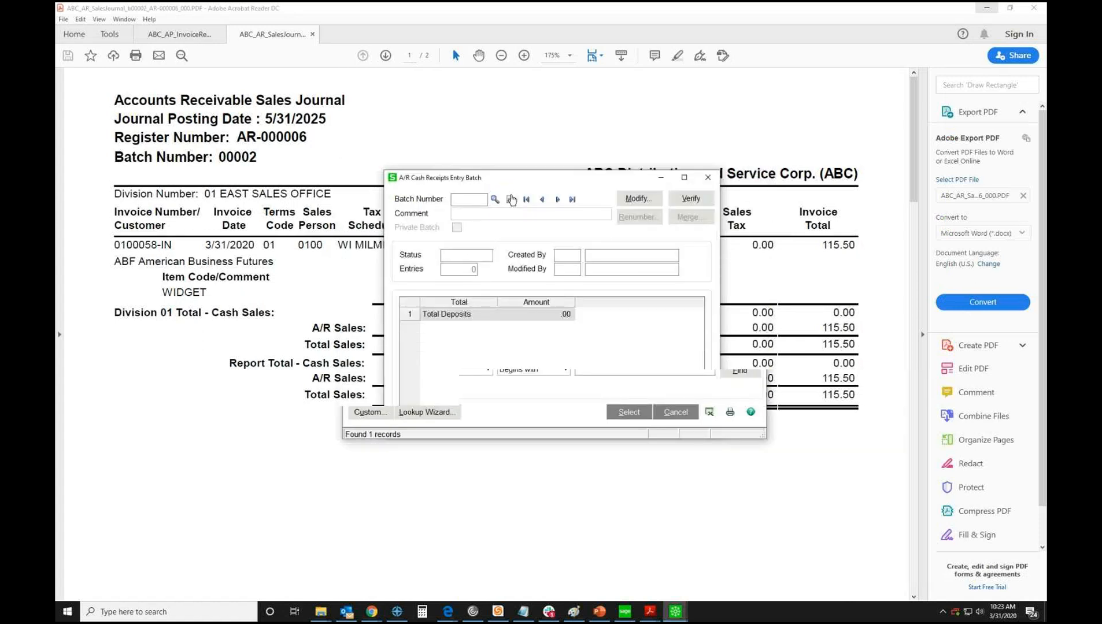
pyautogui.click(572, 426)
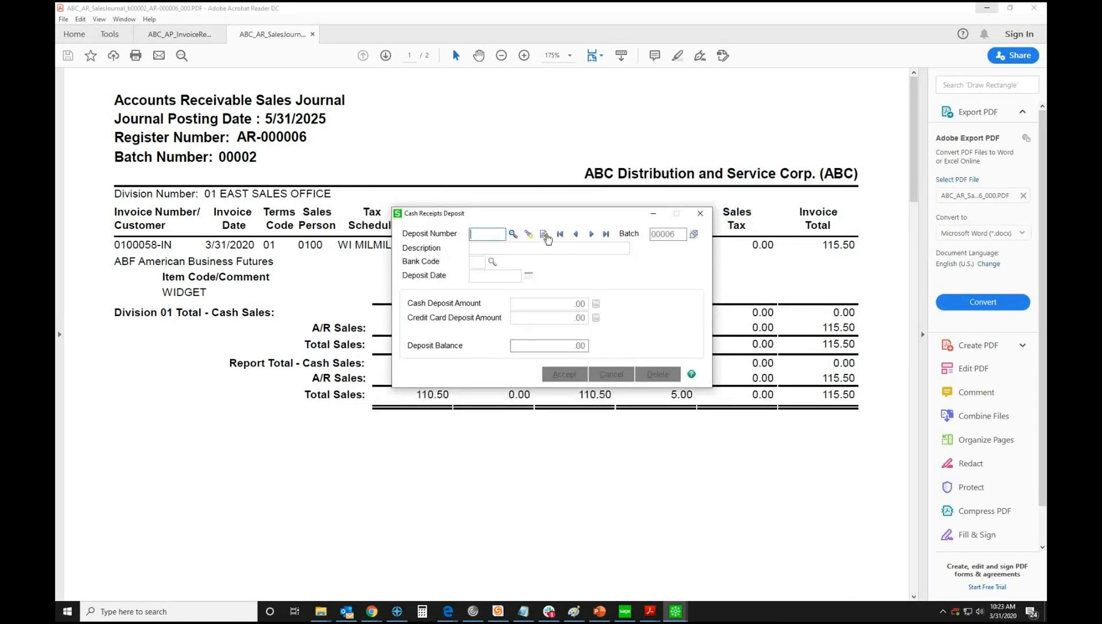
# Create a deposit with the next automatic number and a cash deposit amount of 500.00
pyautogui.click(529, 234)
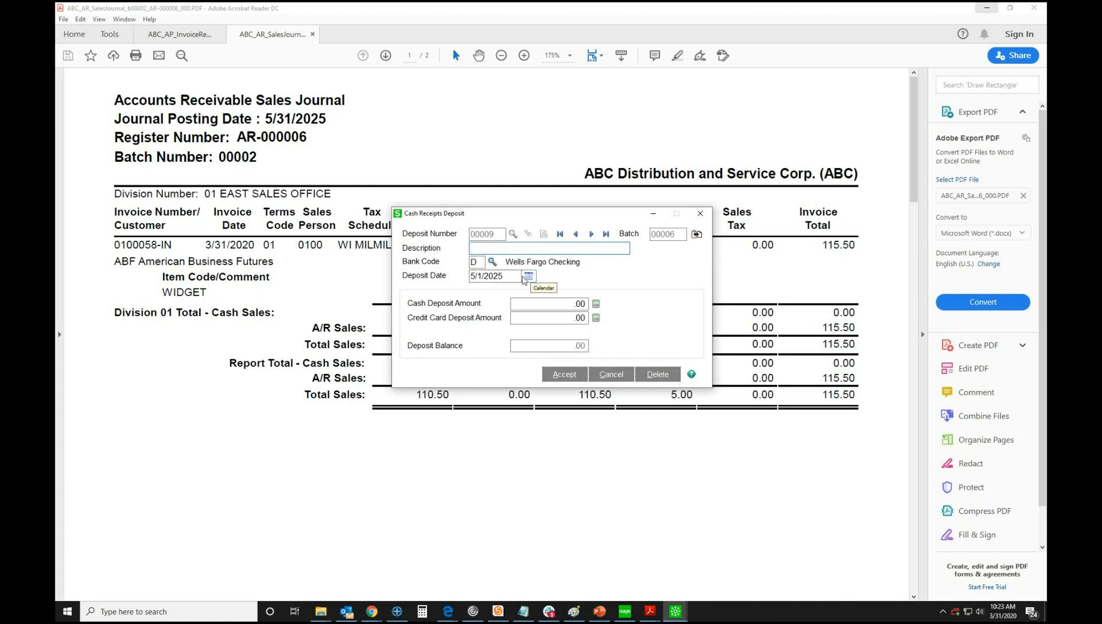
pyautogui.click(557, 303)
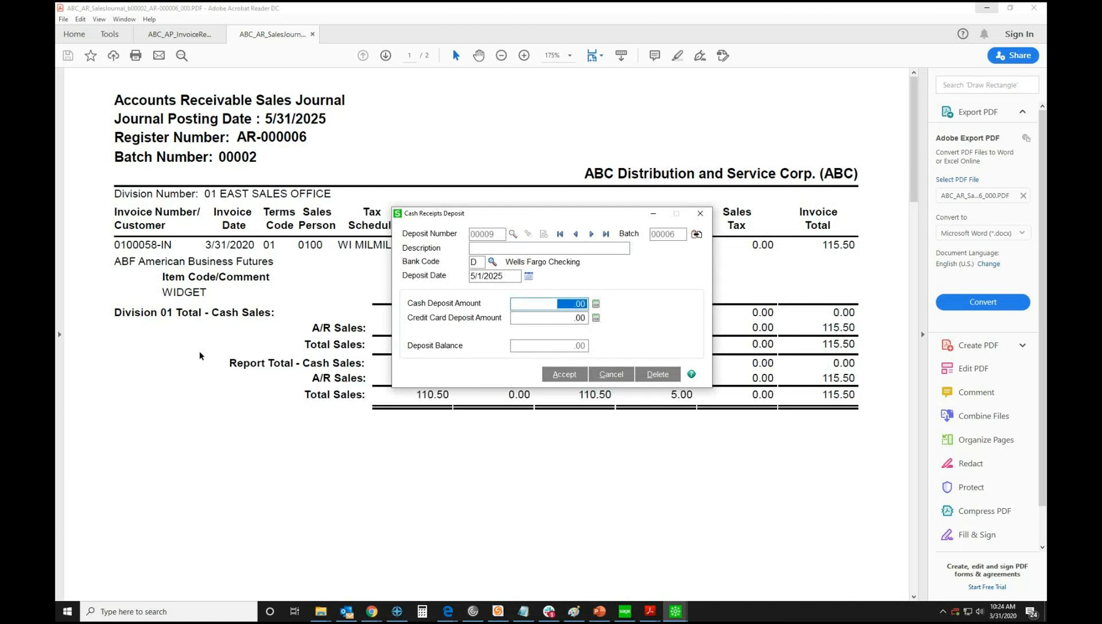
pyautogui.write('500.00')
pyautogui.press('Tab')
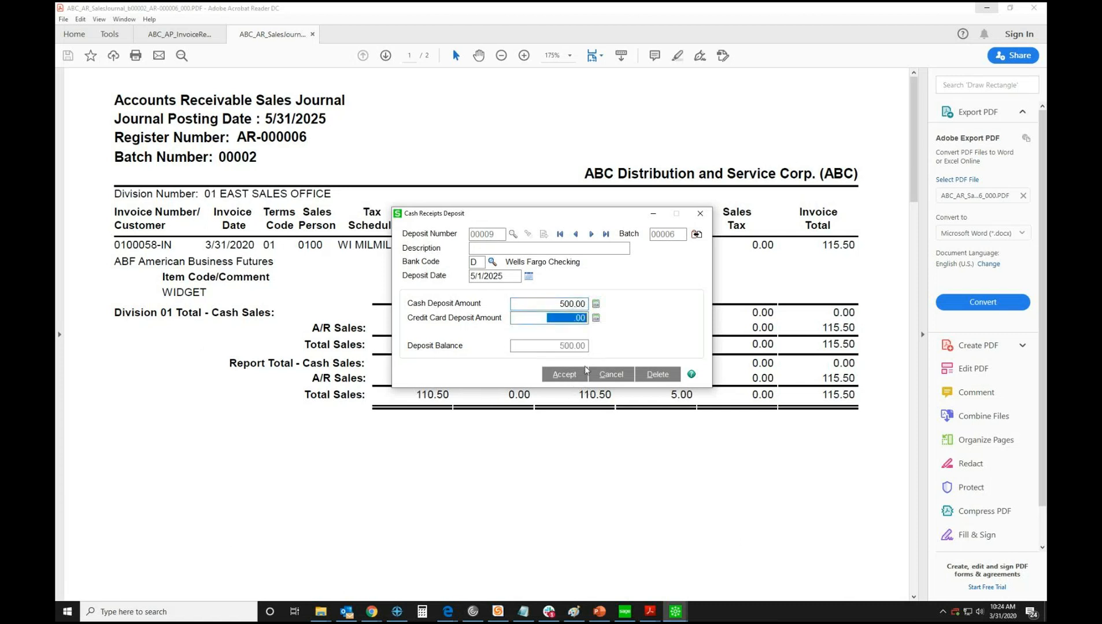
pyautogui.click(564, 374)
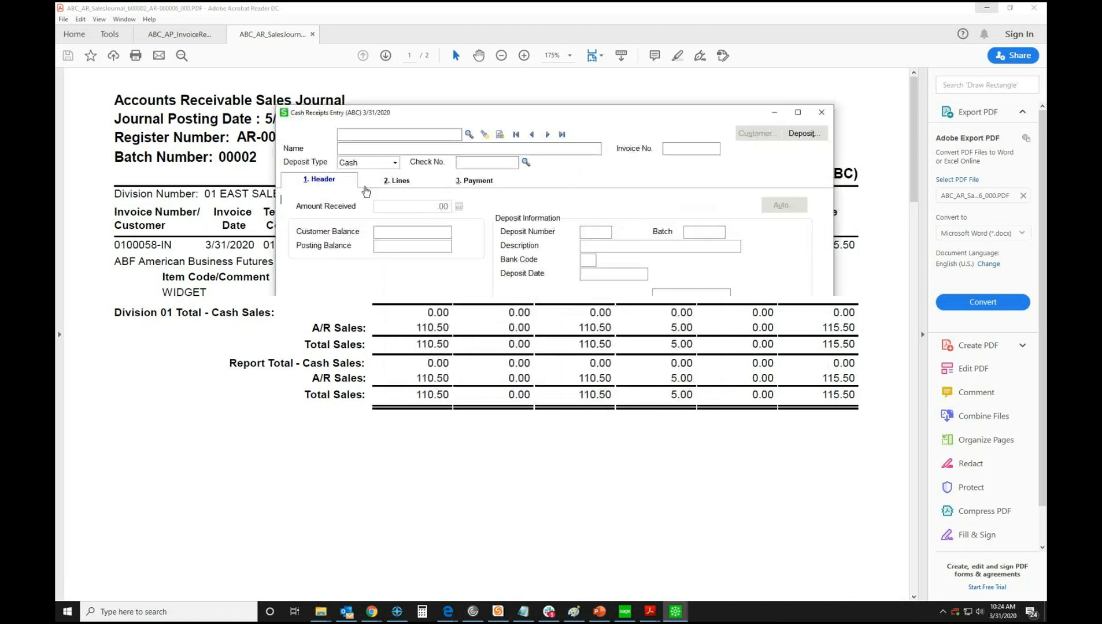
# Start a cash receipt for customer American Business Futures with deposit type Cash and check number 3312020
pyautogui.click(469, 133)
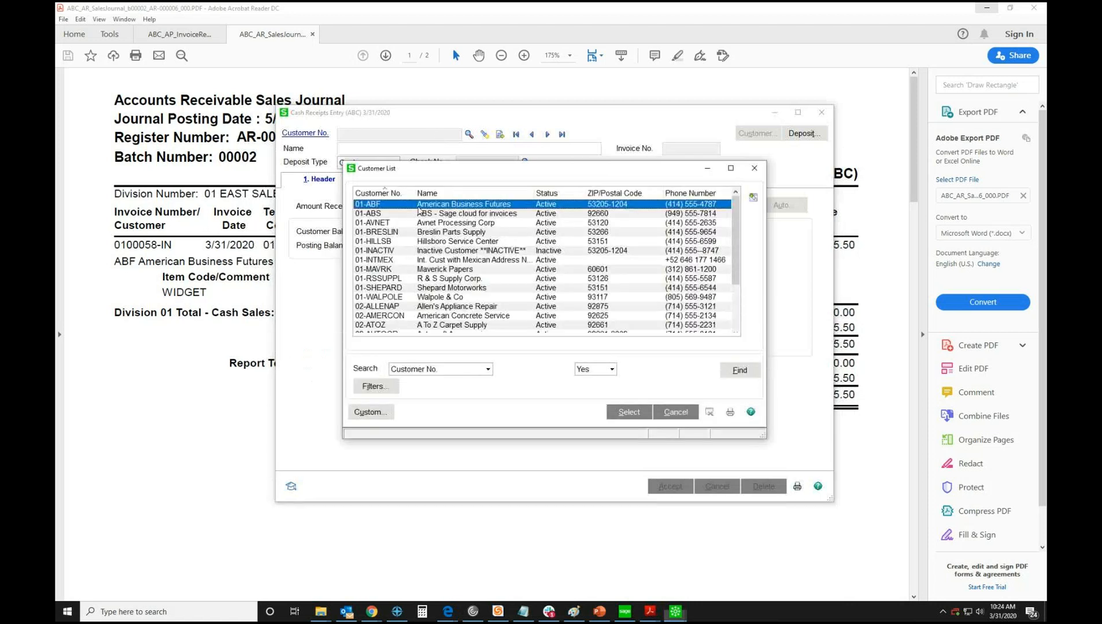
pyautogui.doubleClick(414, 201)
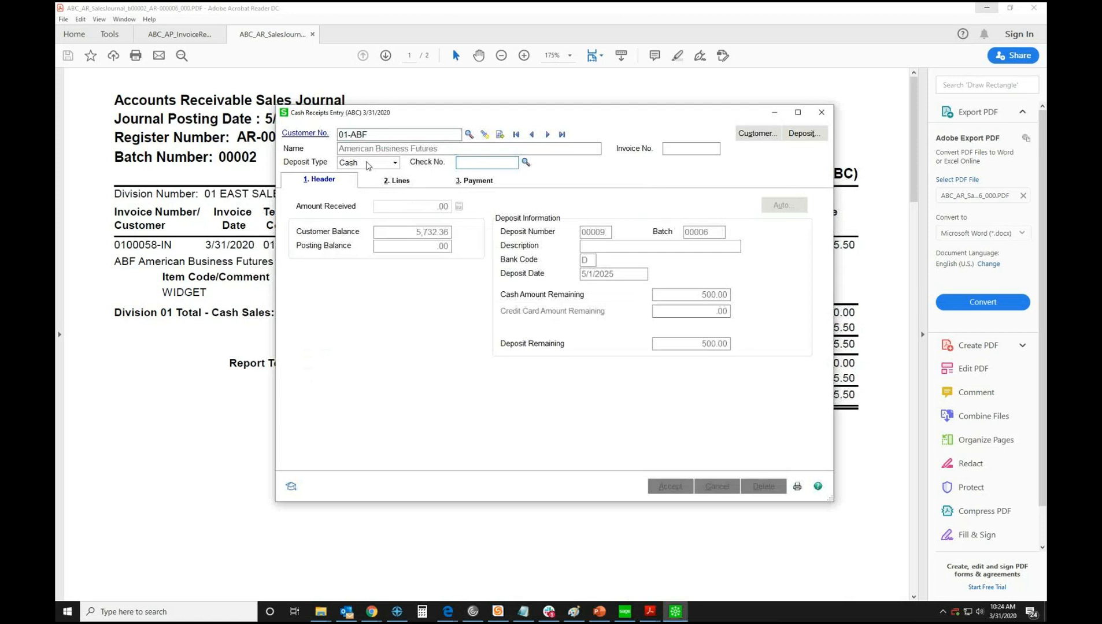
pyautogui.click(530, 165)
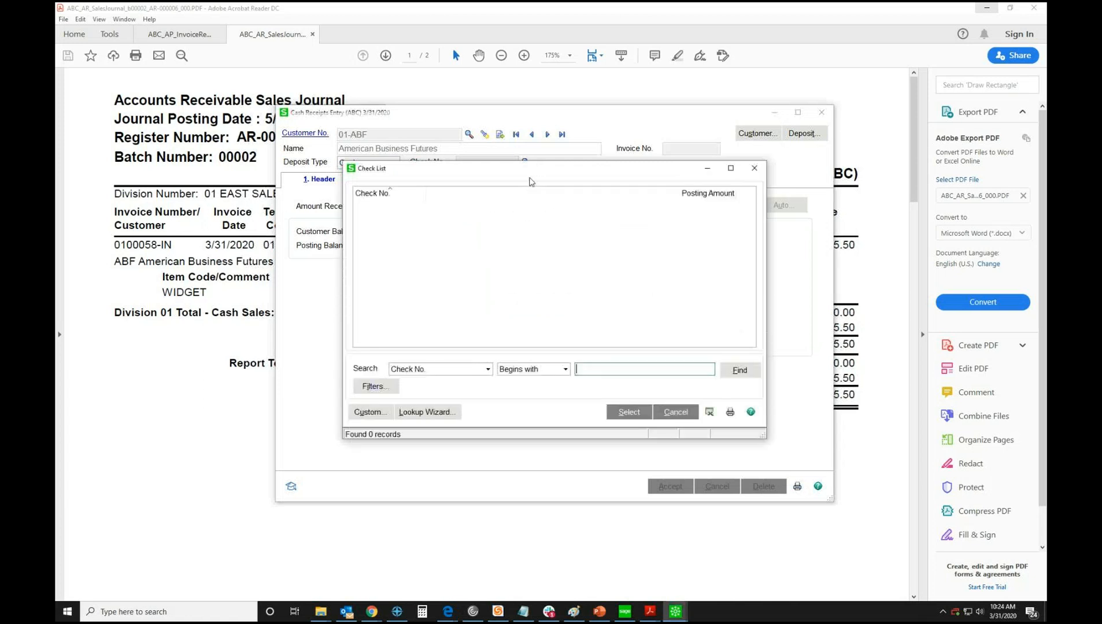
pyautogui.press('Escape')
pyautogui.write('3')
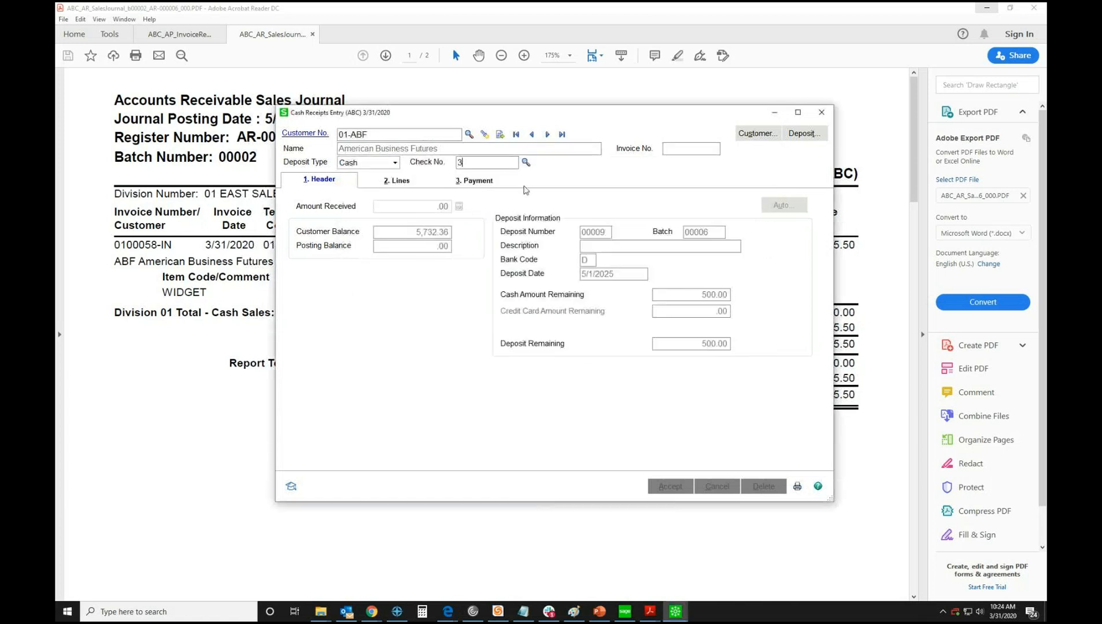
pyautogui.write('312020')
pyautogui.press('Tab')
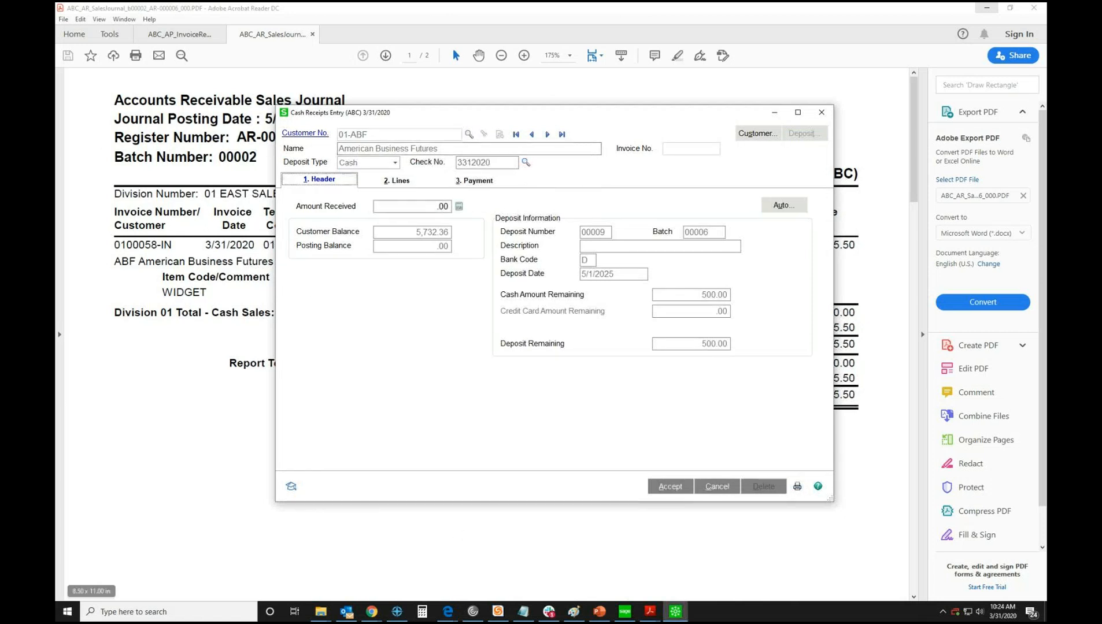
# Set the receipt's amount received to 500.00
pyautogui.click(403, 206)
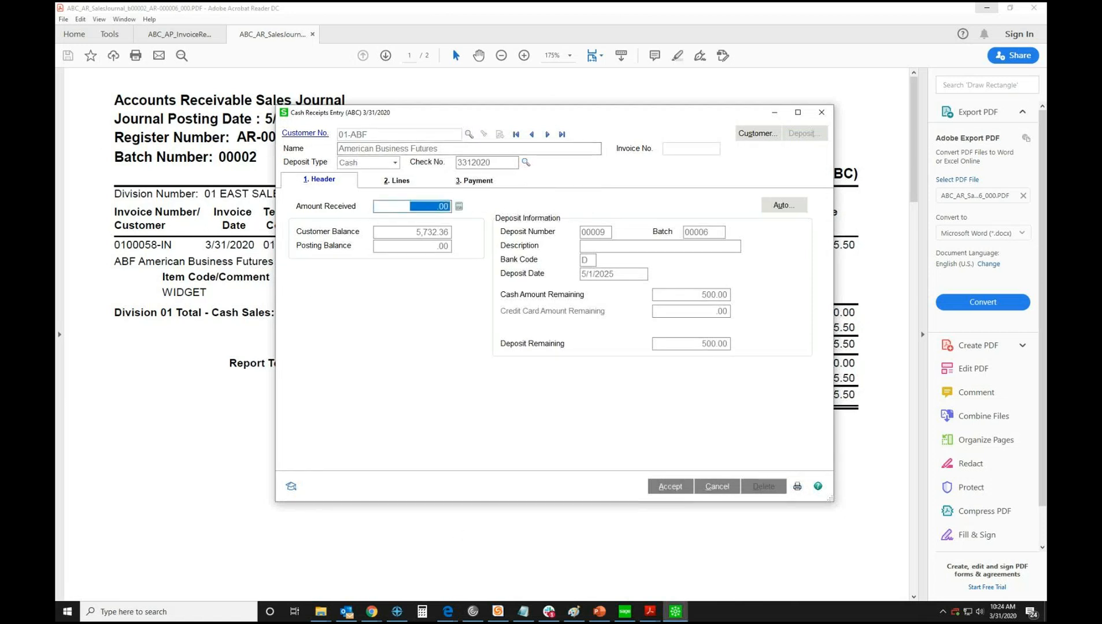
pyautogui.write('.05')
pyautogui.write('00')
pyautogui.press('Tab')
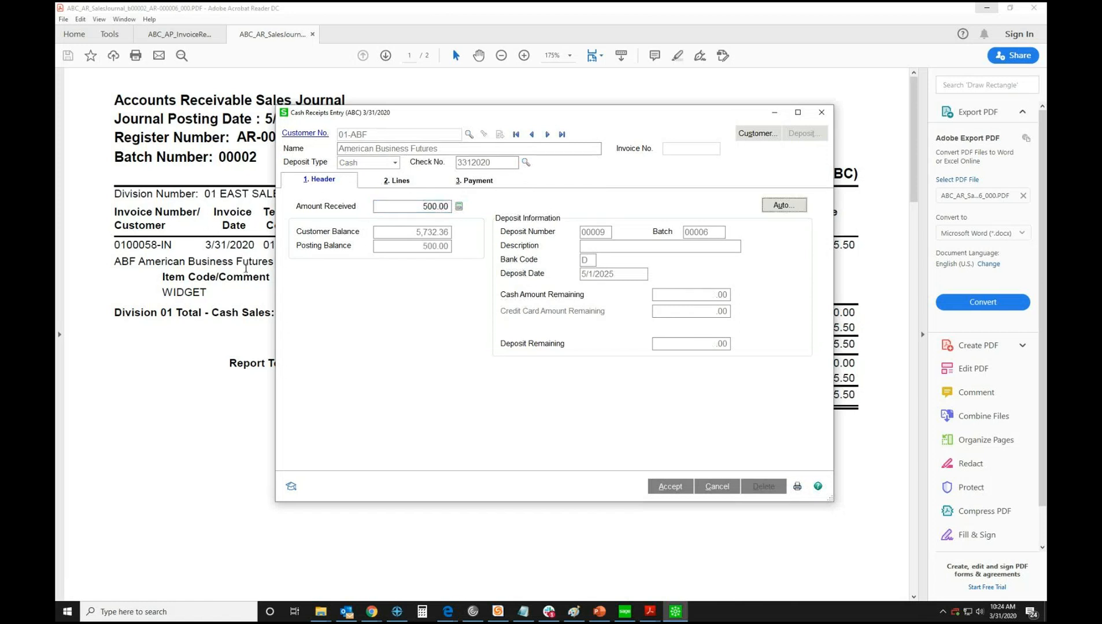
# On the receipt lines, select invoice 0000122-IN from the customer's open invoices to apply the payment to it
pyautogui.click(402, 187)
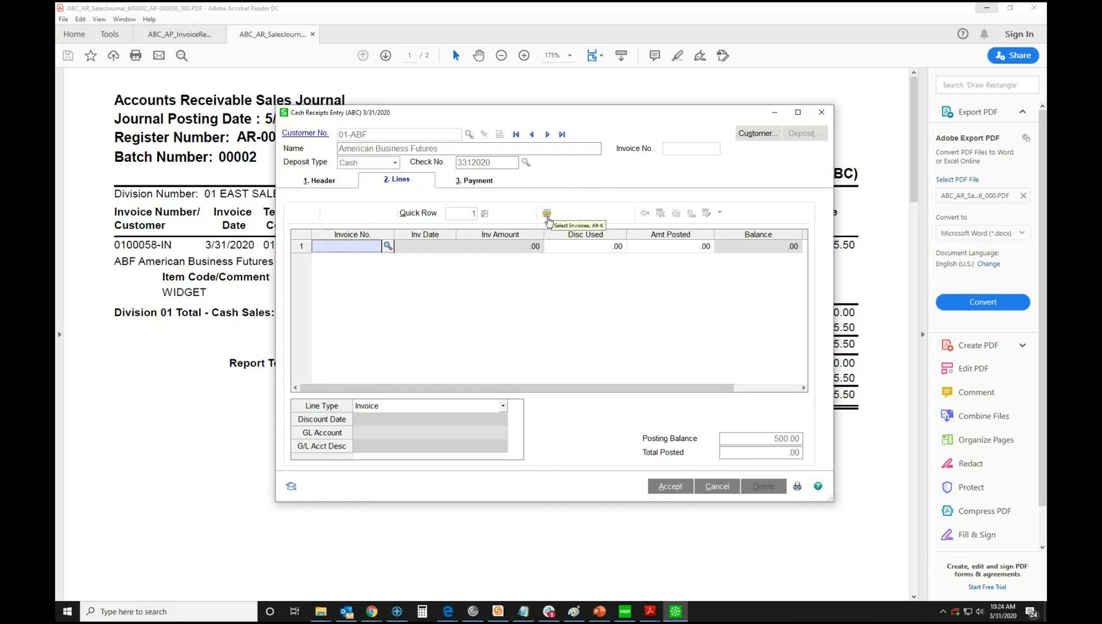
pyautogui.click(546, 214)
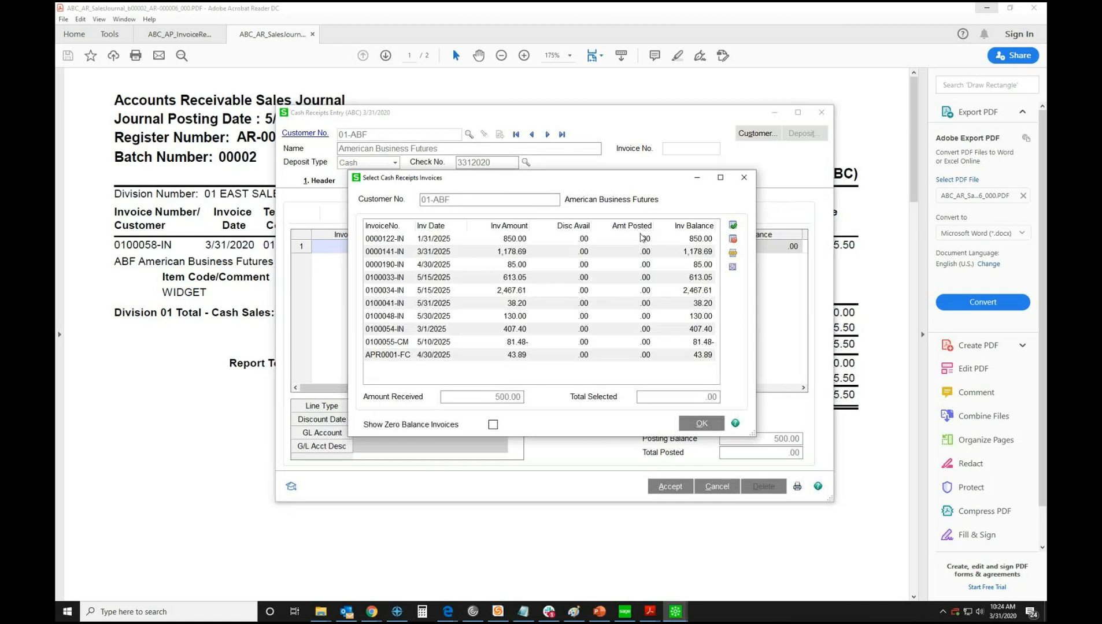
pyautogui.doubleClick(642, 236)
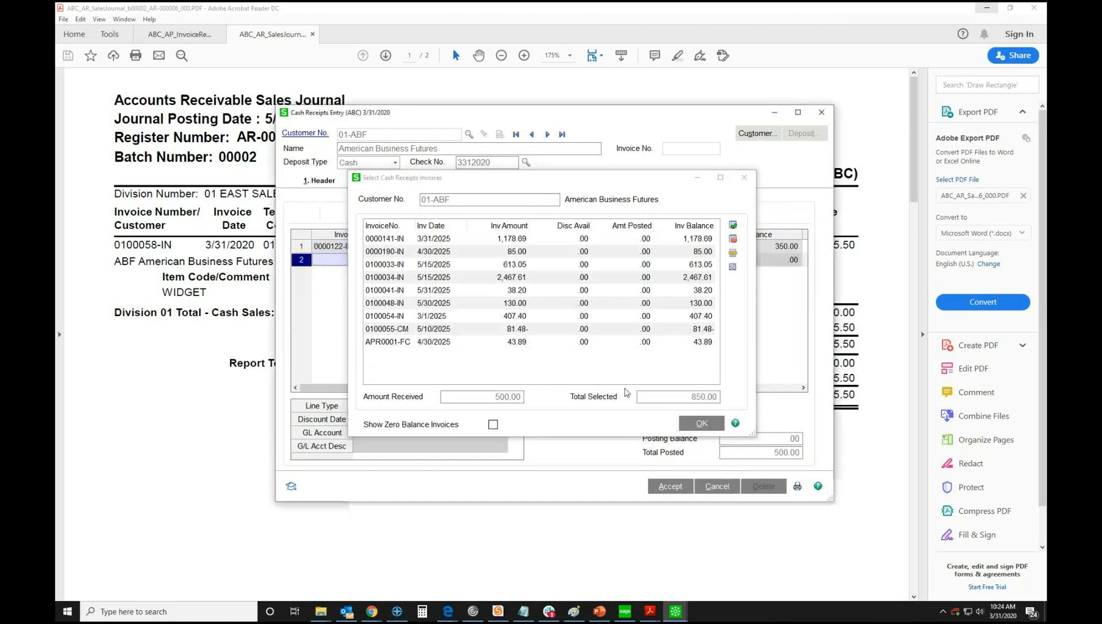
pyautogui.click(701, 424)
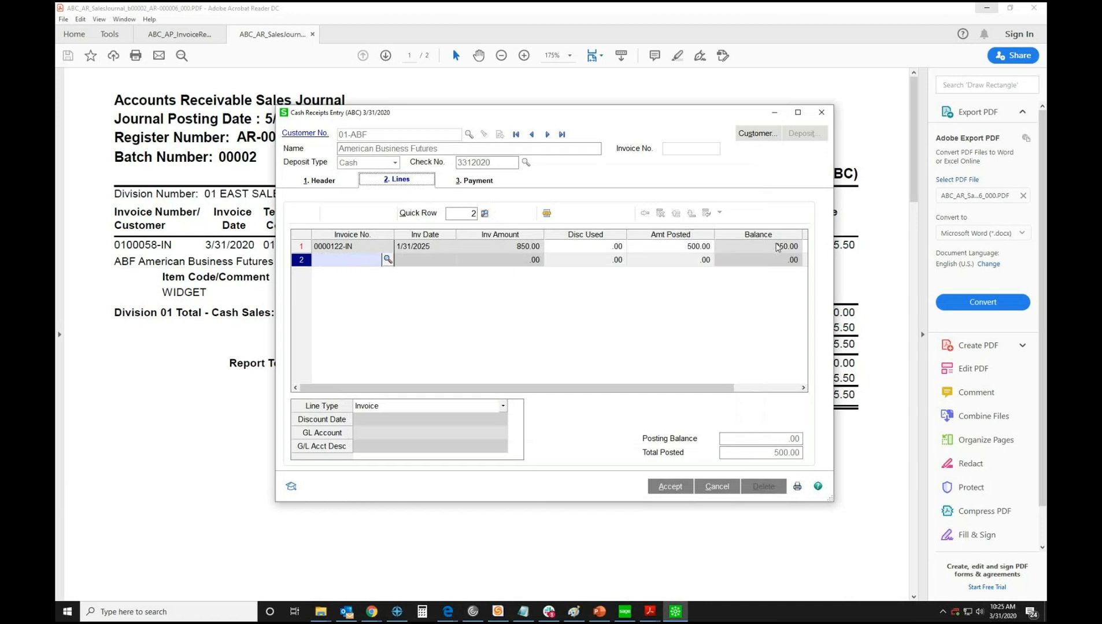
# Save the cash receipt and select batch 00006 for printing the A/R cash receipts journal
pyautogui.click(668, 491)
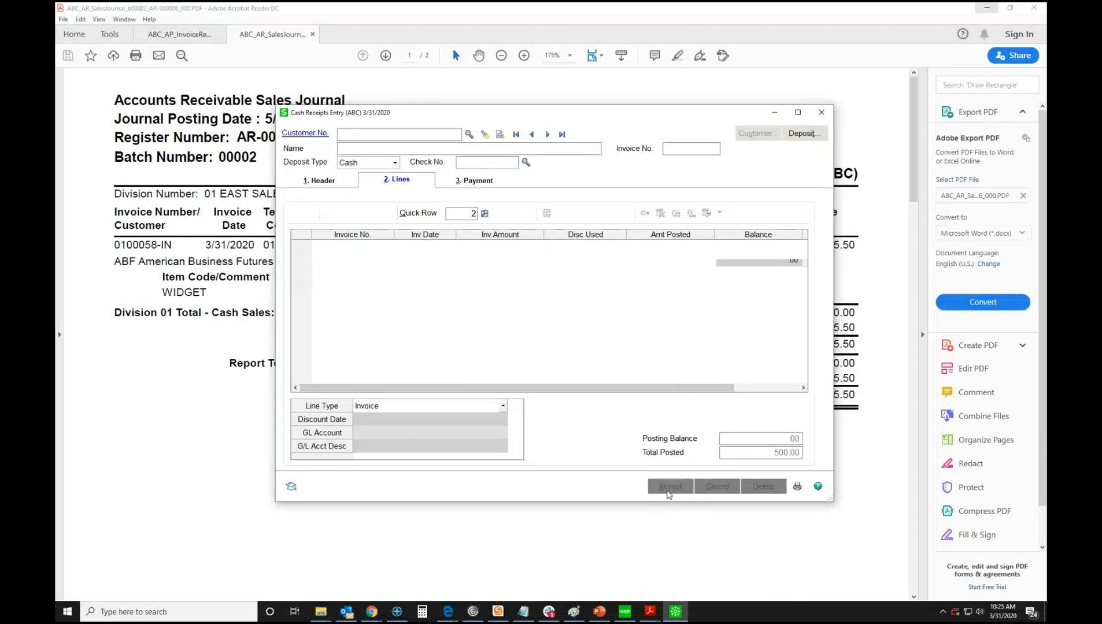
pyautogui.click(798, 489)
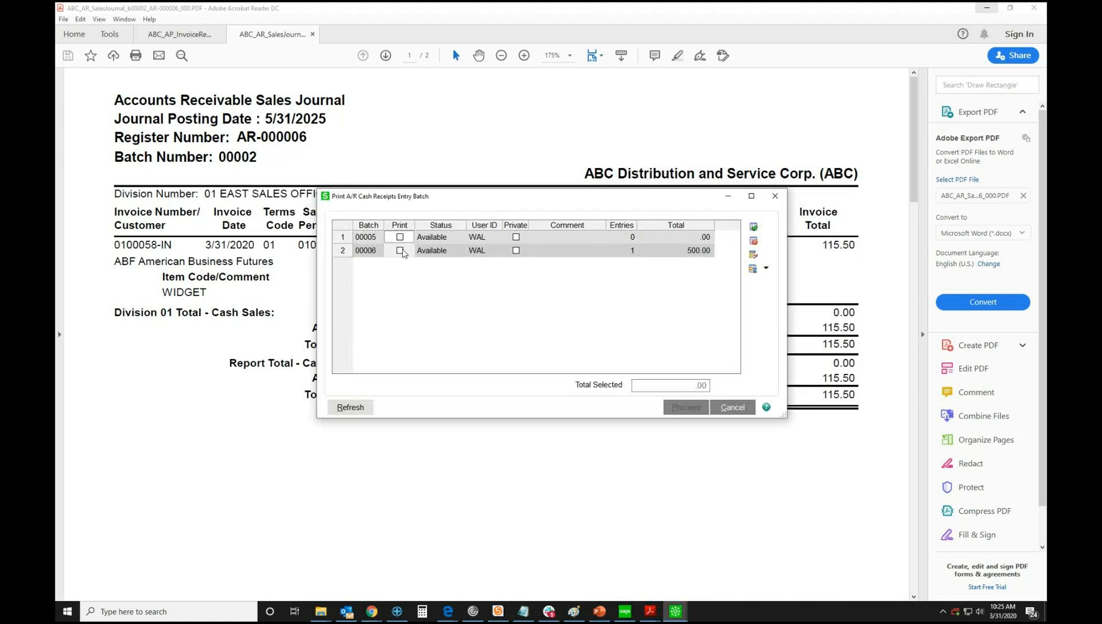
pyautogui.click(400, 251)
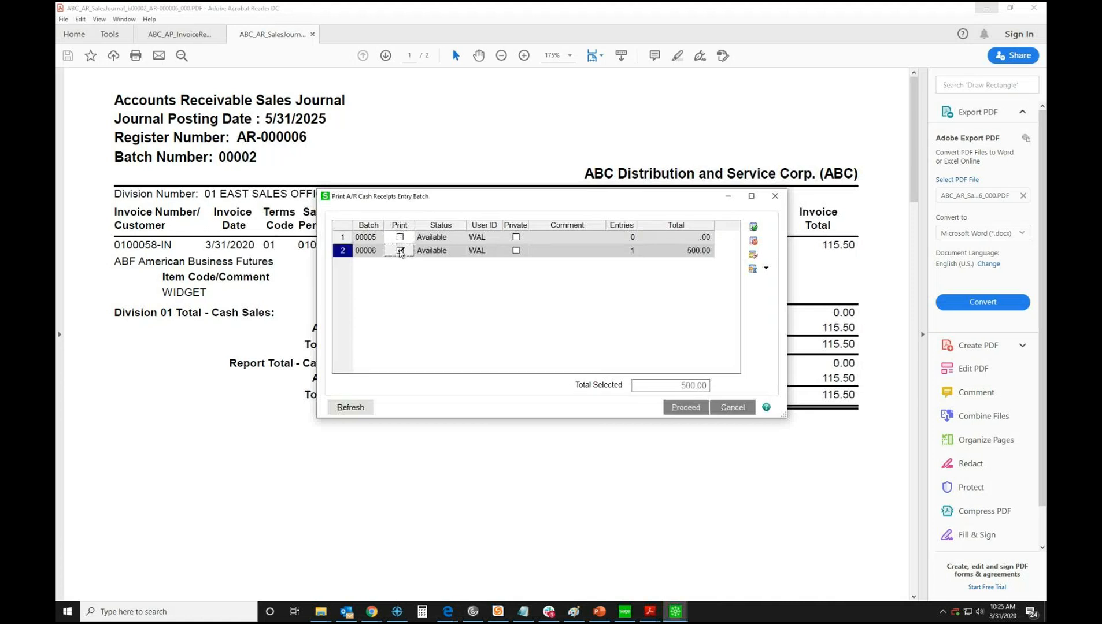
pyautogui.click(689, 416)
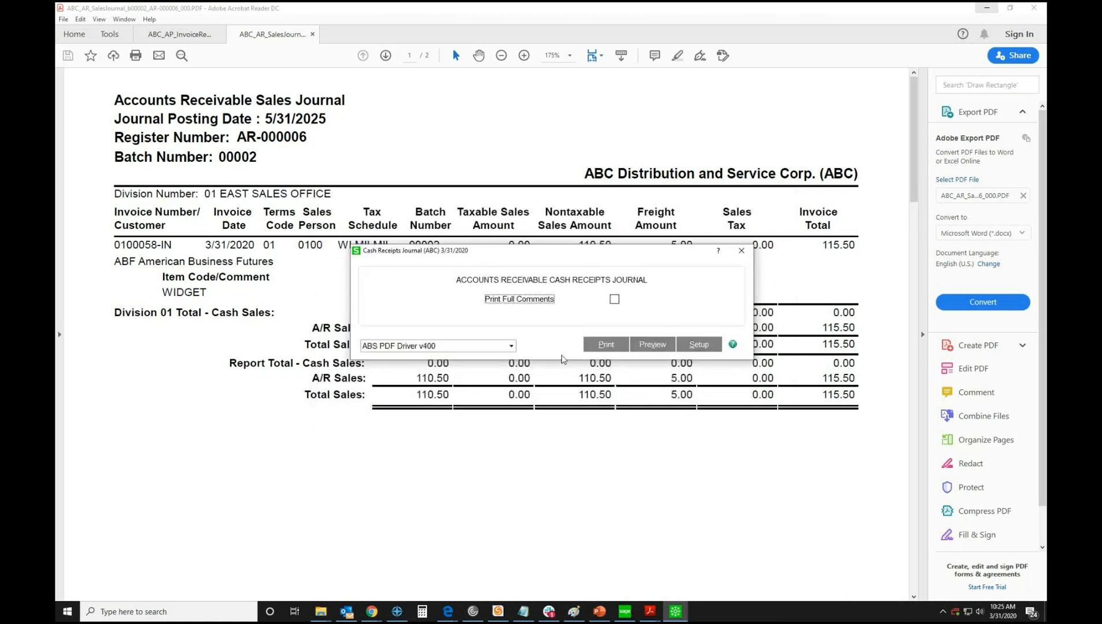
# Print the cash receipts journal in PDF format with Microsoft Print to PDF and update the journal
pyautogui.press('Tab')
pyautogui.hotkey('alt', 'Down')
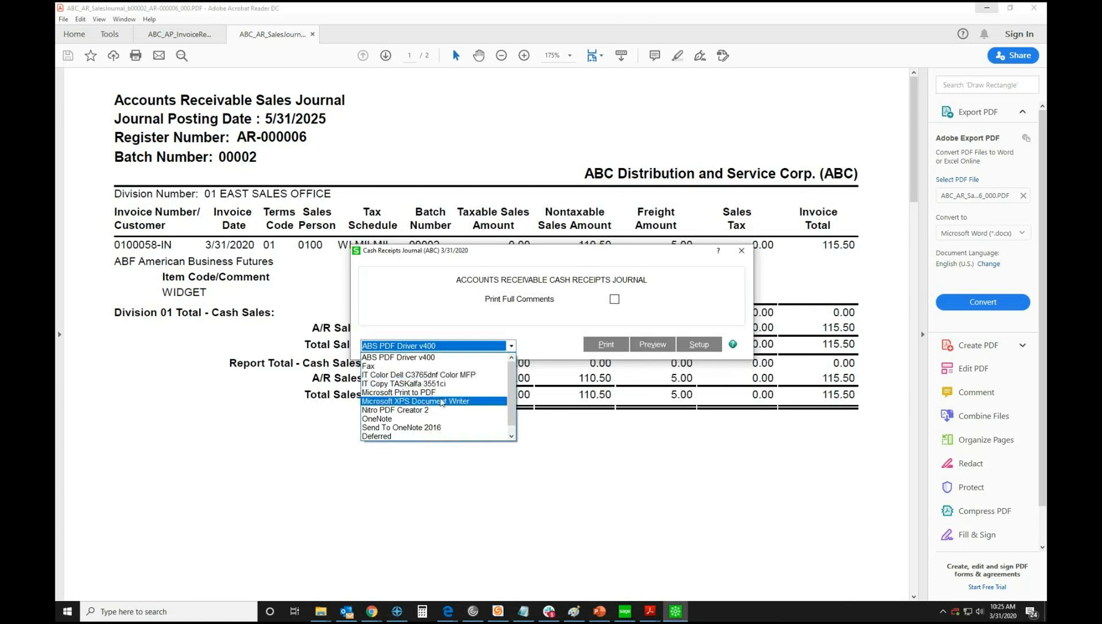
pyautogui.click(442, 396)
pyautogui.click(605, 345)
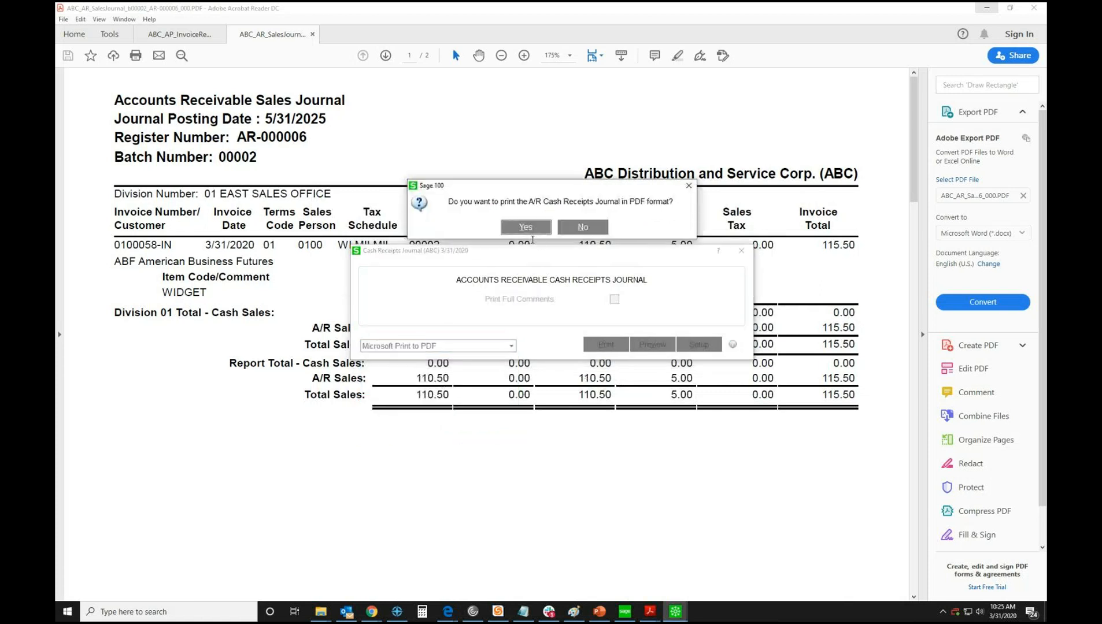
pyautogui.click(535, 230)
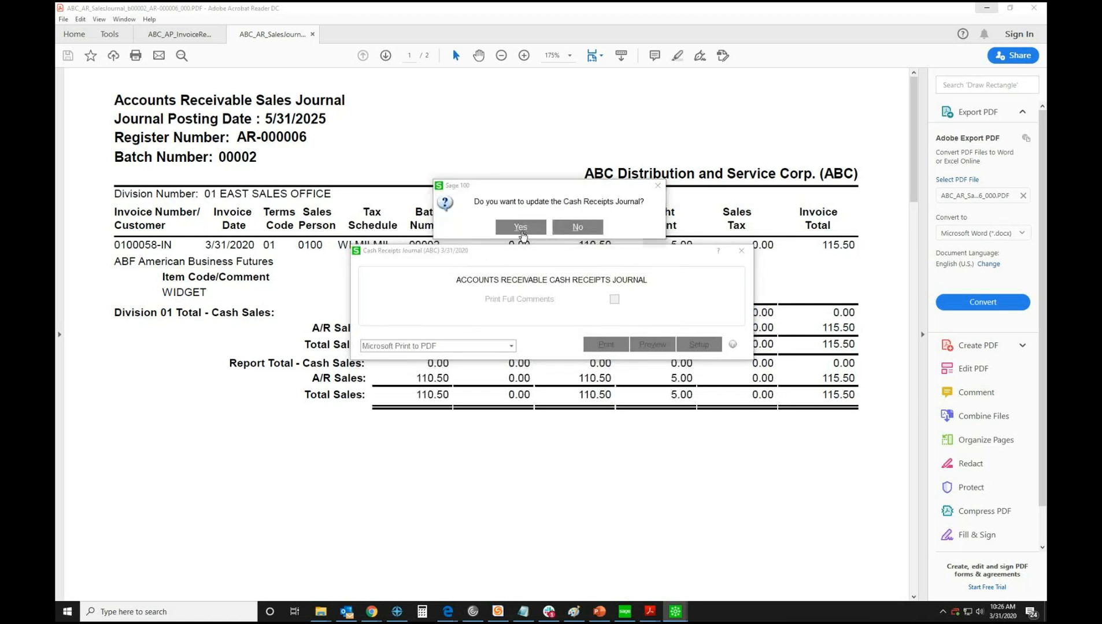
pyautogui.click(521, 227)
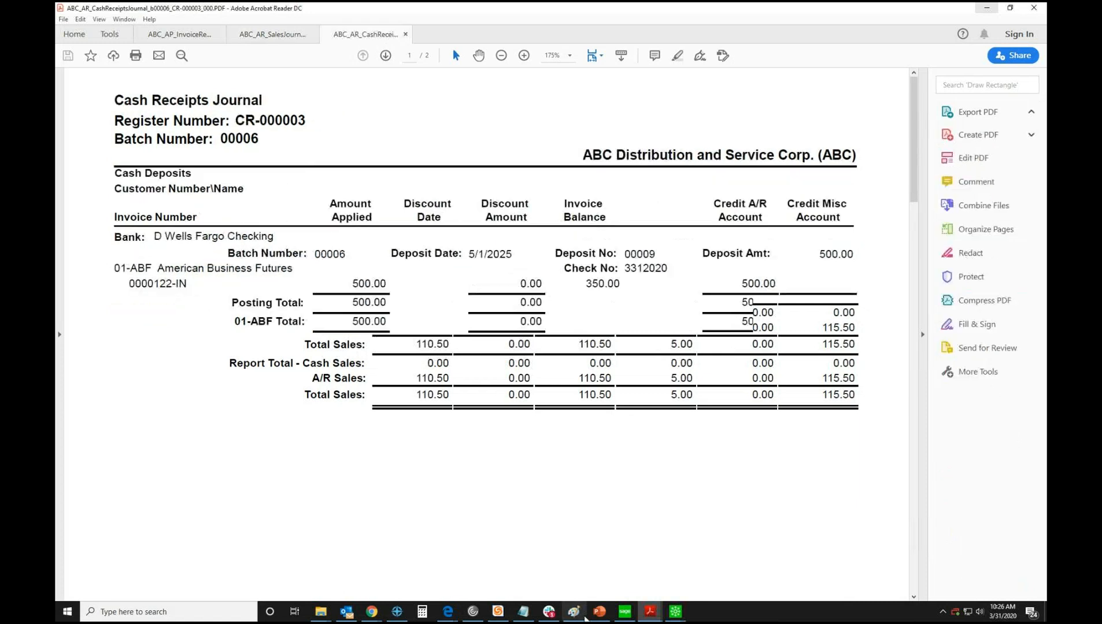
pyautogui.click(519, 228)
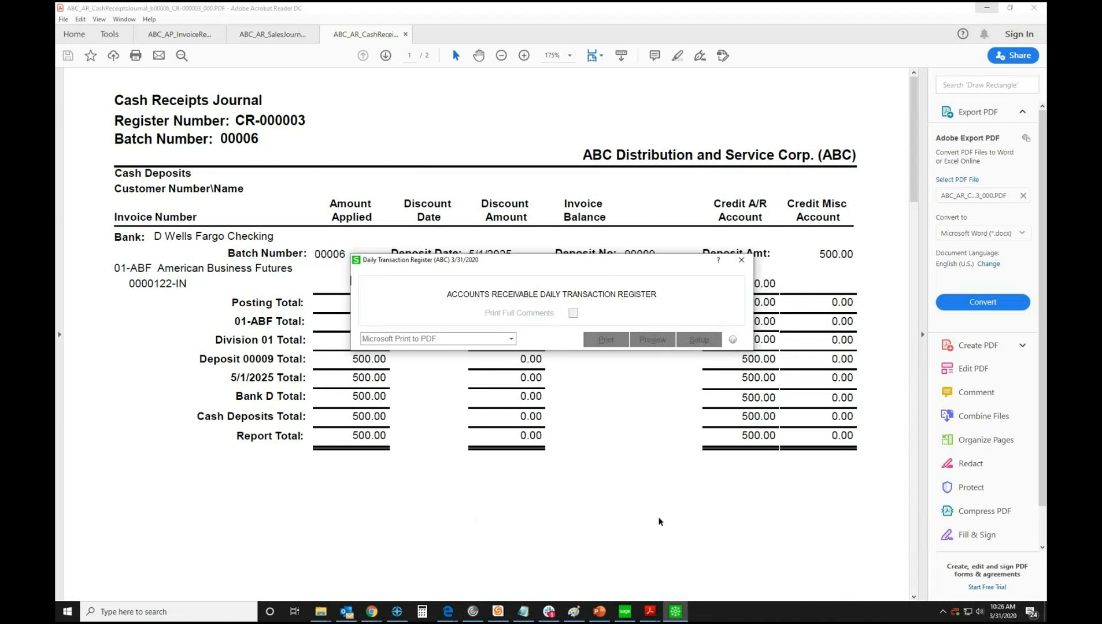
# Open Check, Deposit and Adjustment Entry in Bank Reconciliation for bank code D, Wells Fargo Checking
pyautogui.click(625, 612)
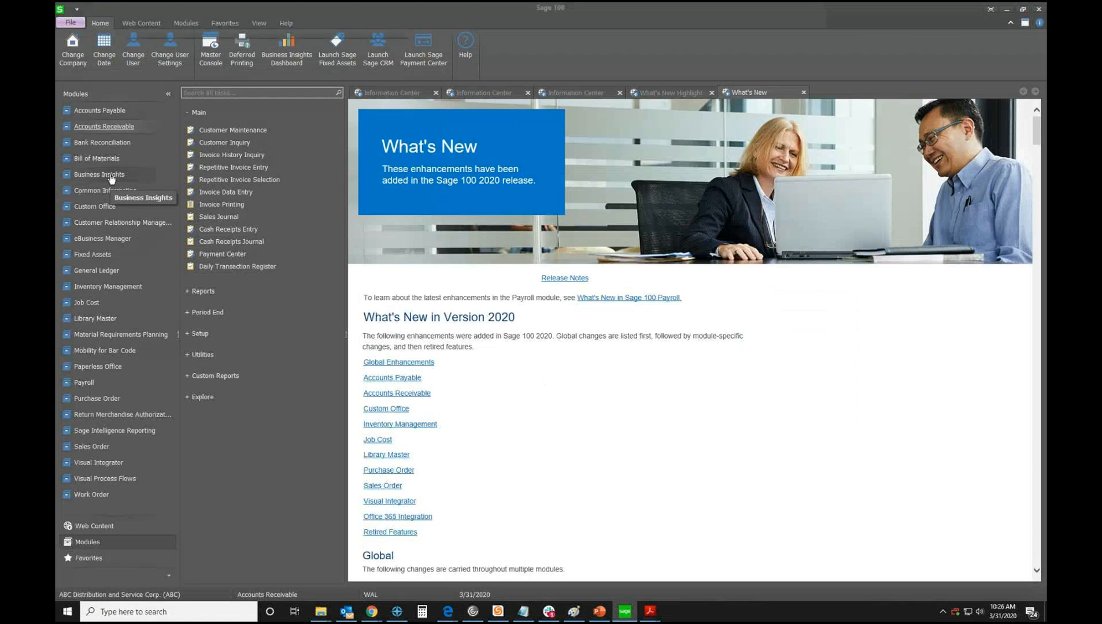
pyautogui.click(102, 143)
pyautogui.press('Return')
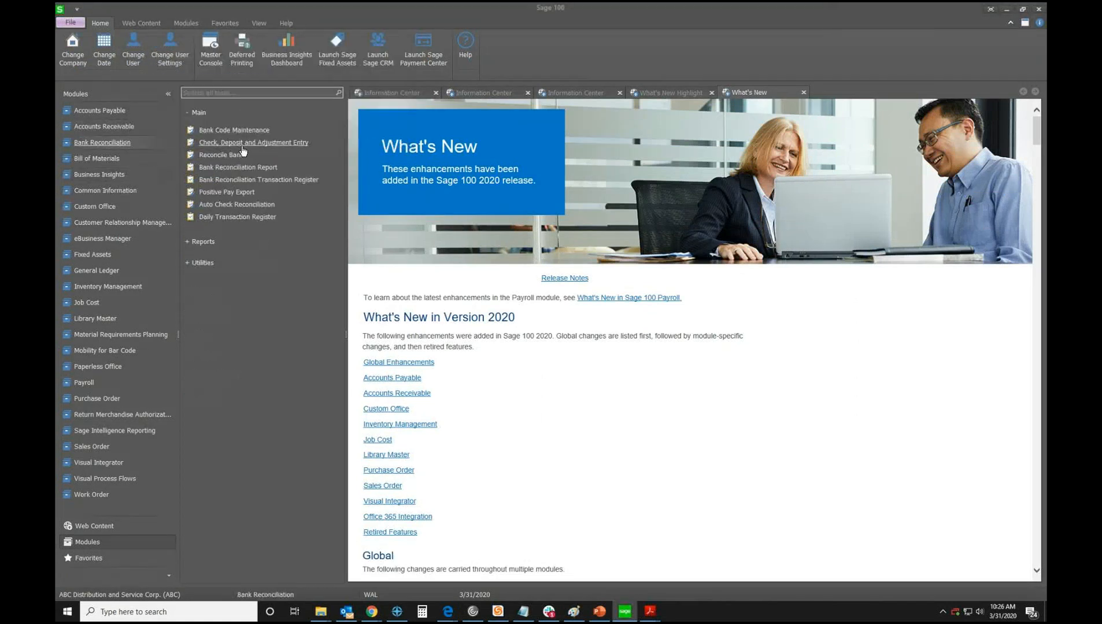
pyautogui.click(283, 144)
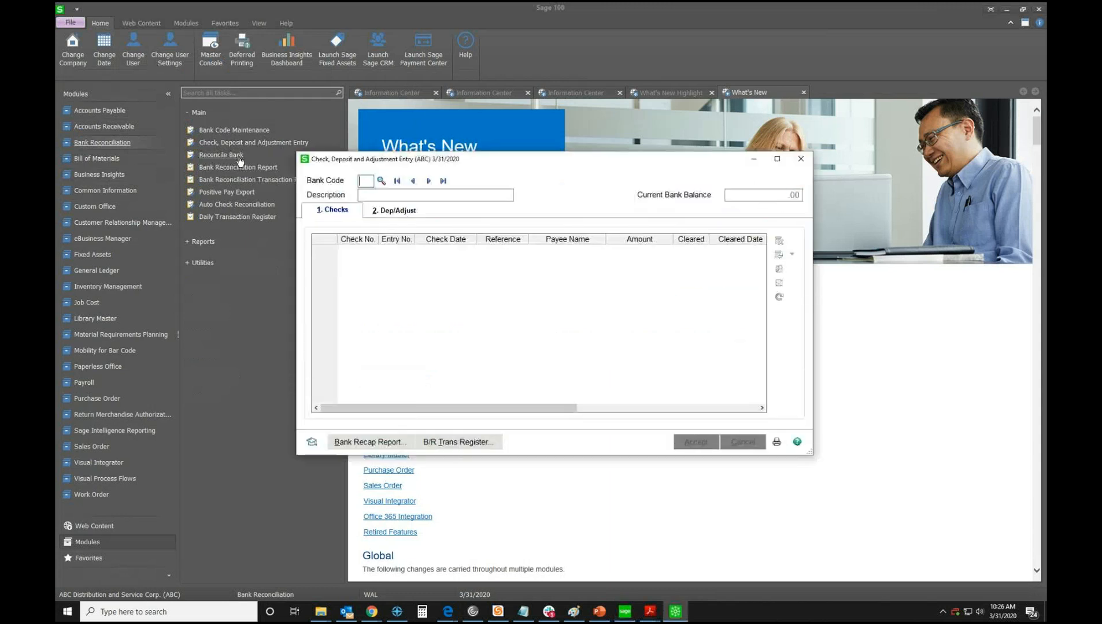
pyautogui.click(429, 180)
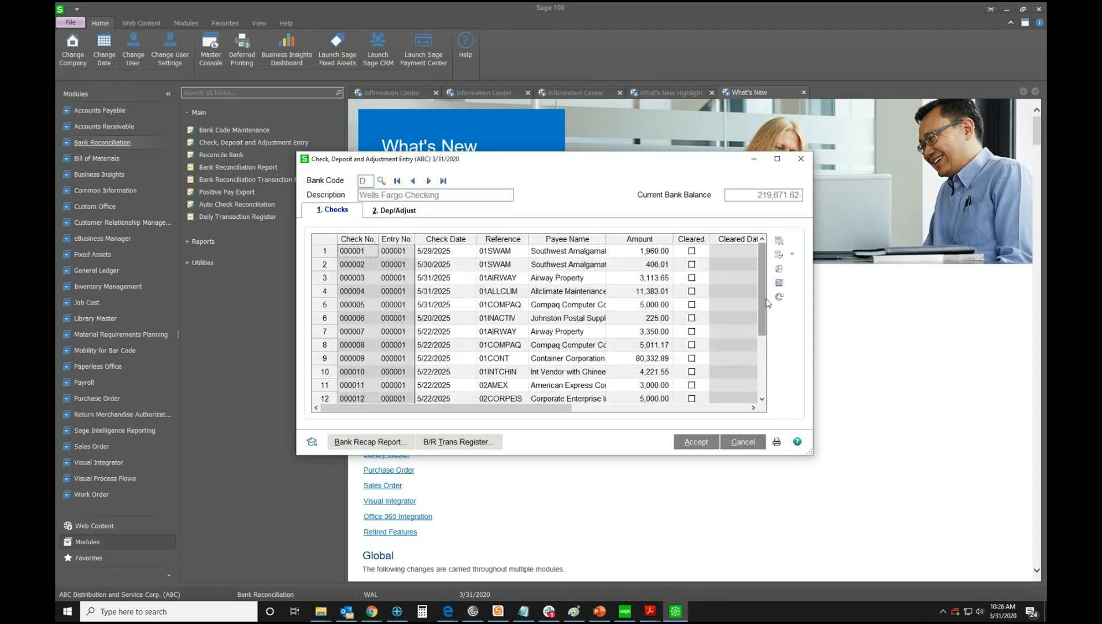
# Review the check entries recorded for the Wells Fargo Checking account, including their payees and amounts
pyautogui.click(762, 399)
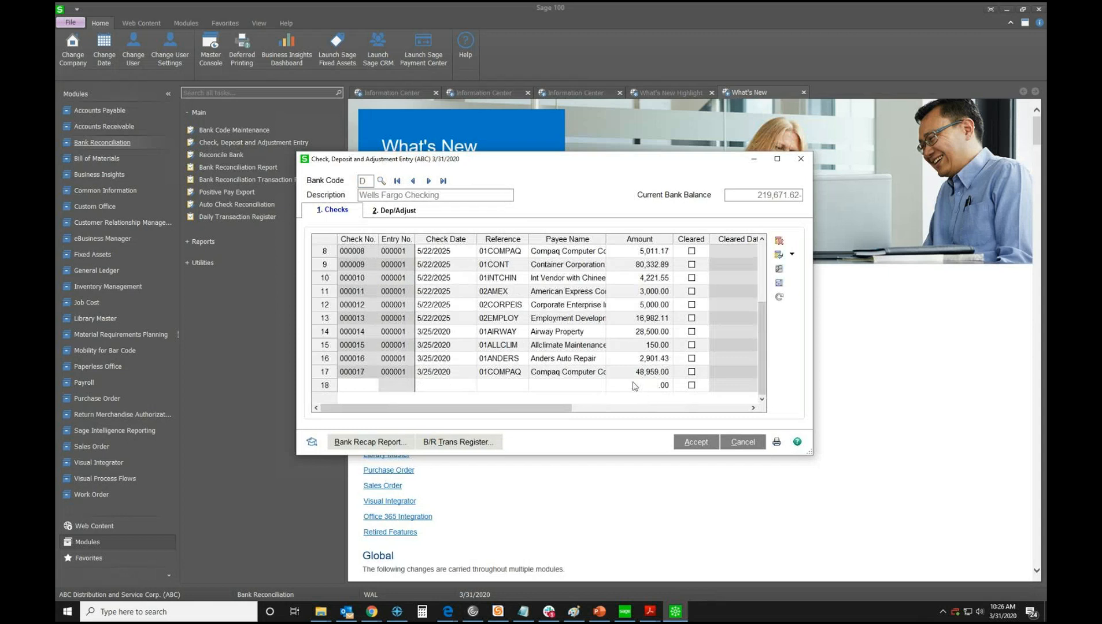
pyautogui.scroll(1, 523, 341)
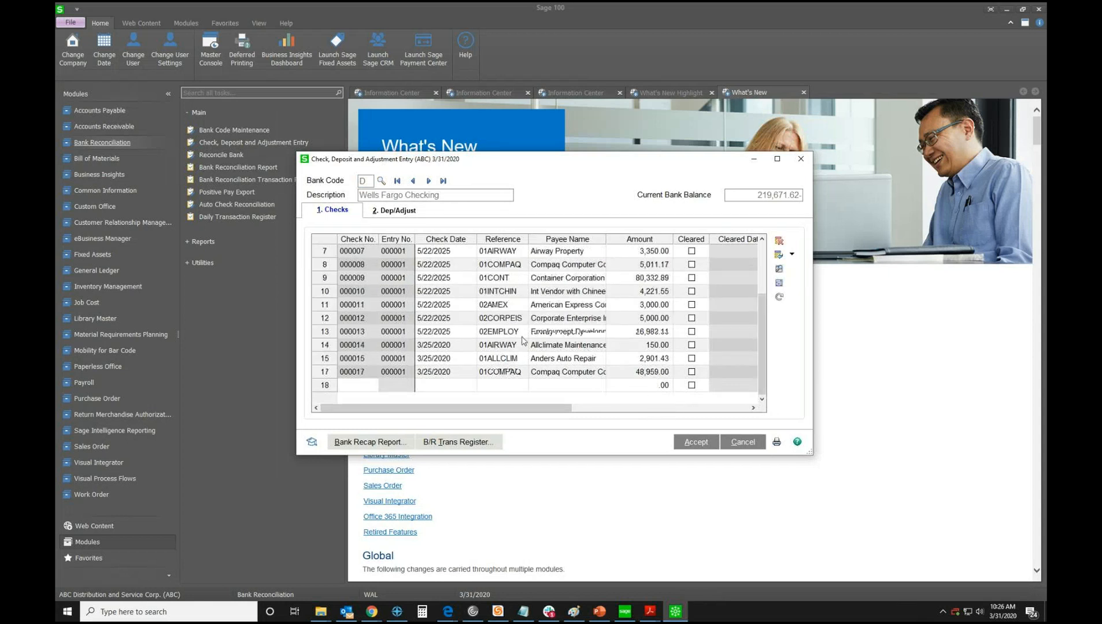
pyautogui.scroll(2, 523, 341)
pyautogui.scroll(4, 523, 341)
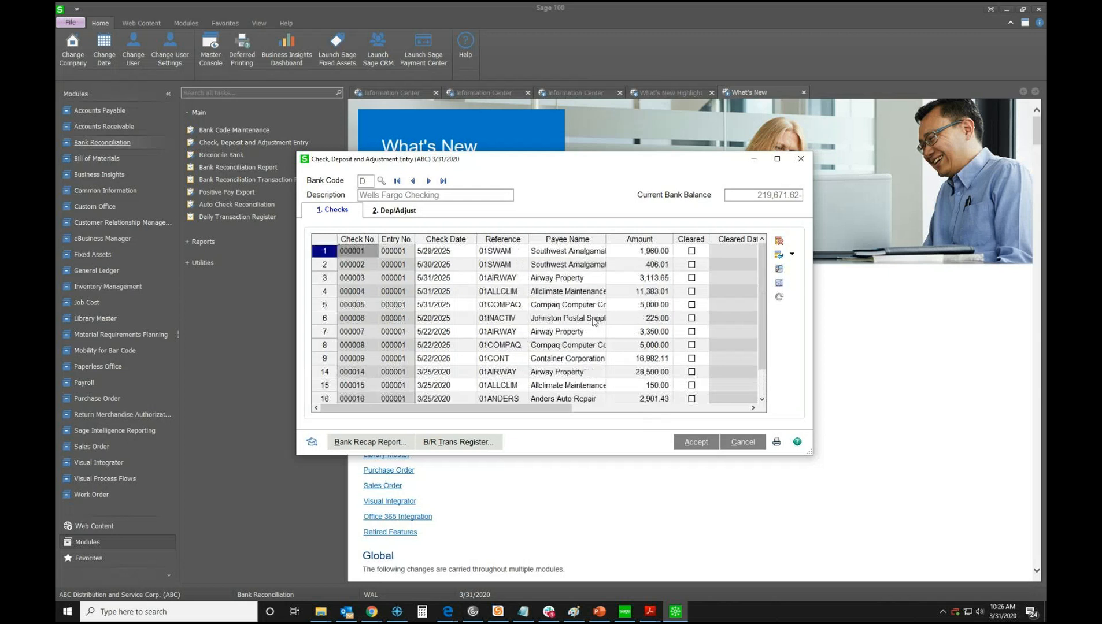
pyautogui.click(588, 282)
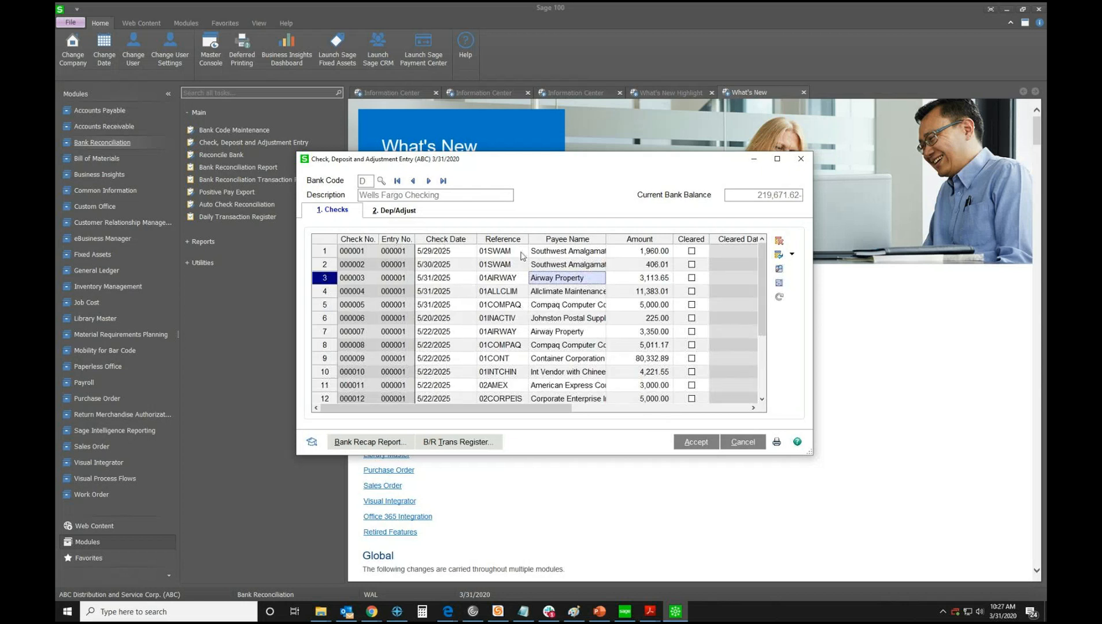
pyautogui.scroll(-1, 522, 314)
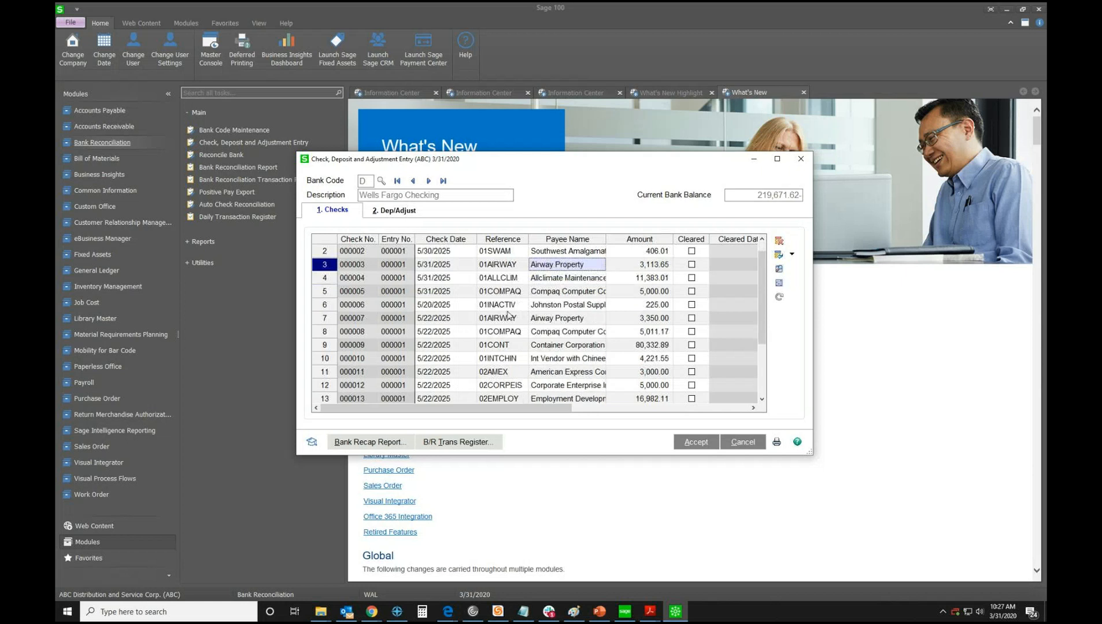
pyautogui.click(552, 293)
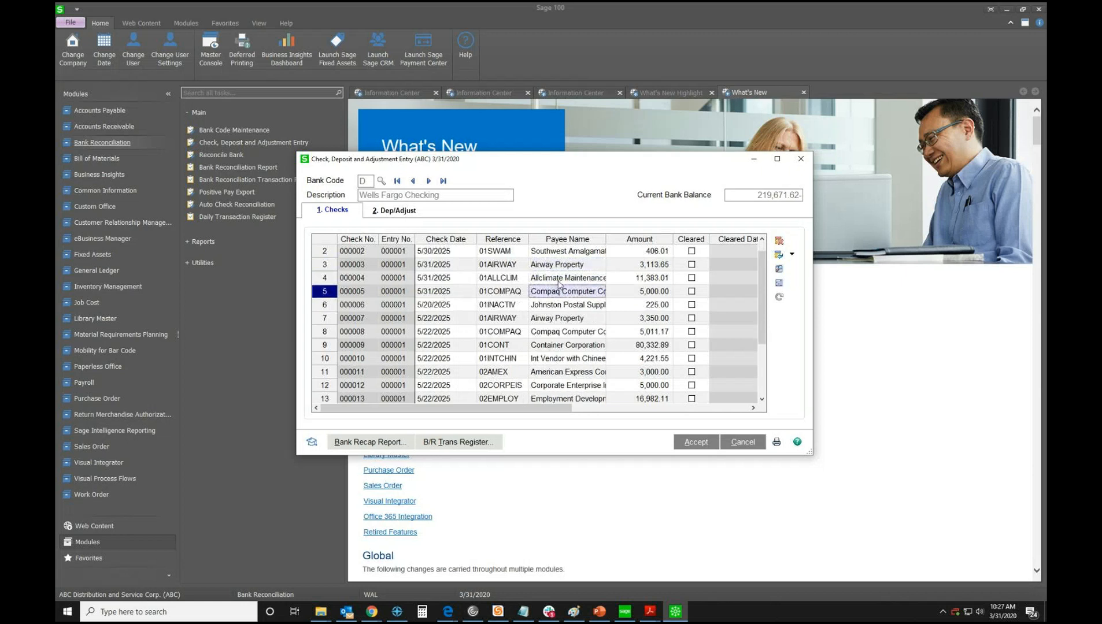
pyautogui.click(558, 281)
pyautogui.scroll(-1, 601, 303)
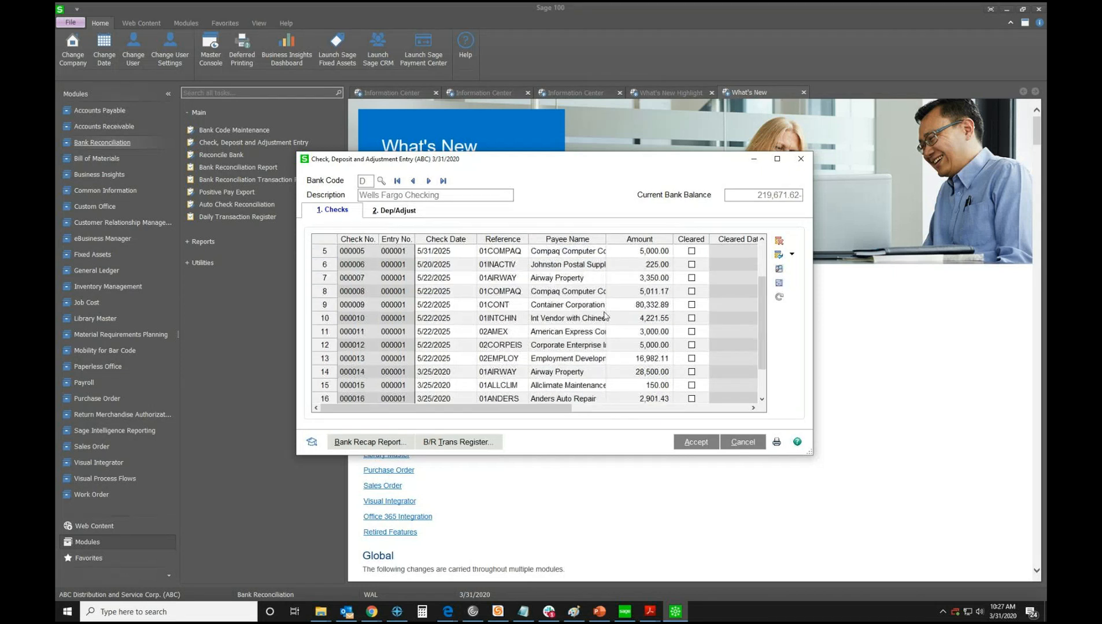
pyautogui.scroll(-1, 605, 316)
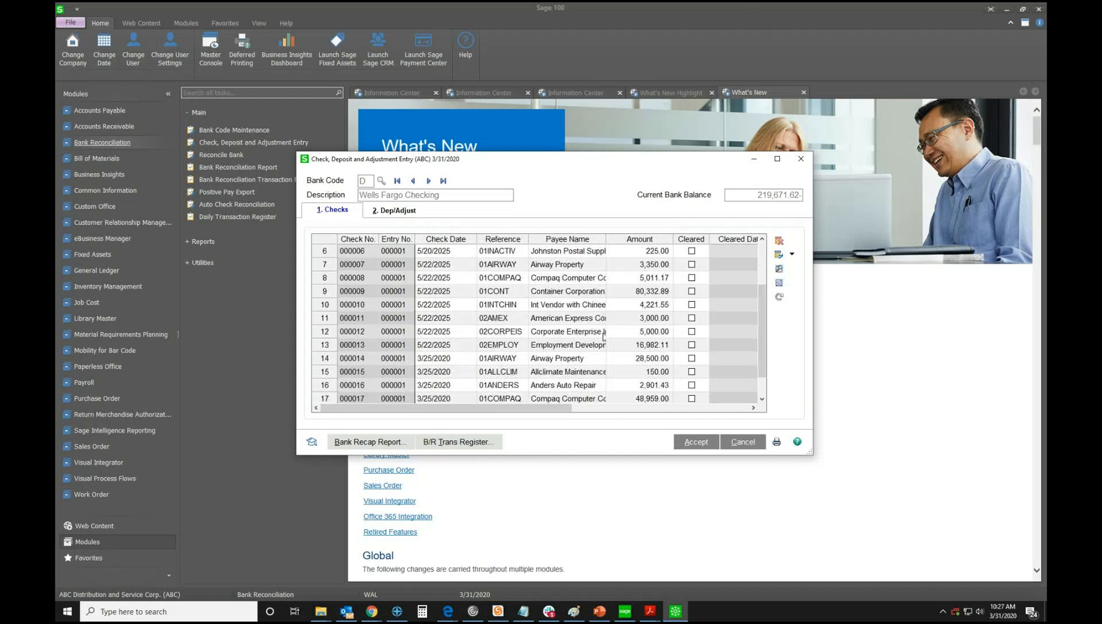
pyautogui.click(581, 360)
pyautogui.scroll(-1, 582, 347)
# Add a line to the bank's deposits and adjustments dated 5/7/2020 with entry number 000000
pyautogui.click(406, 214)
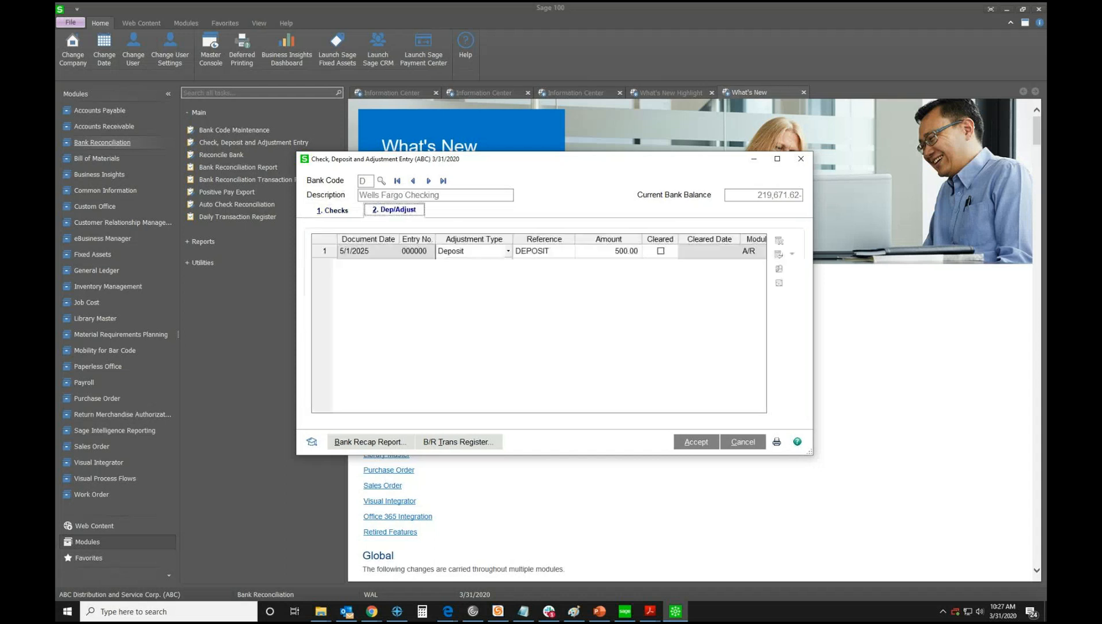
pyautogui.click(625, 254)
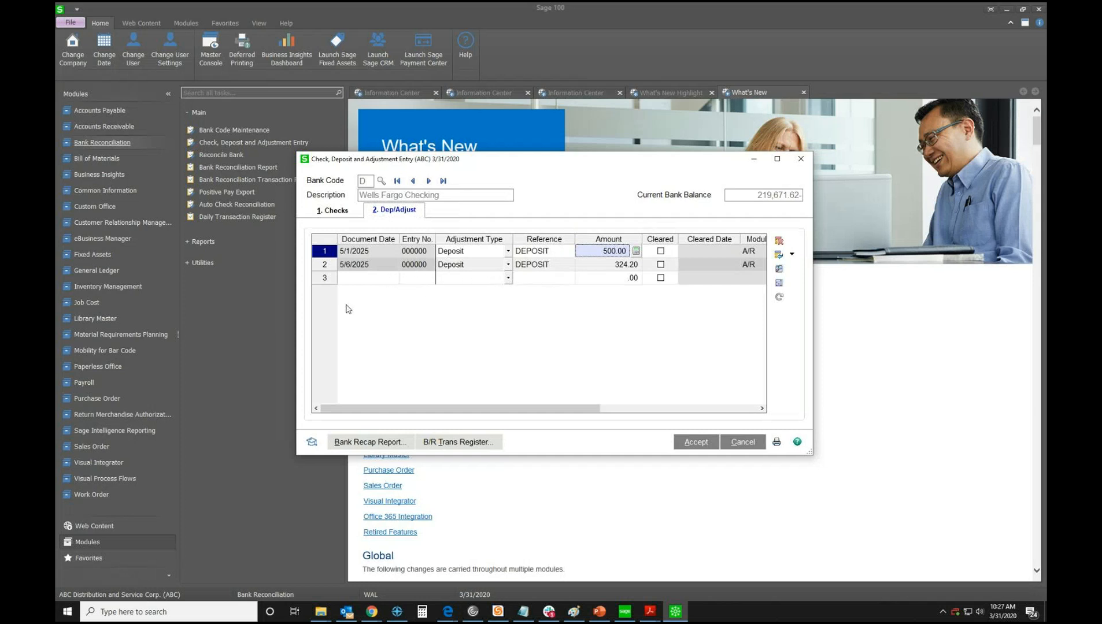
pyautogui.click(503, 280)
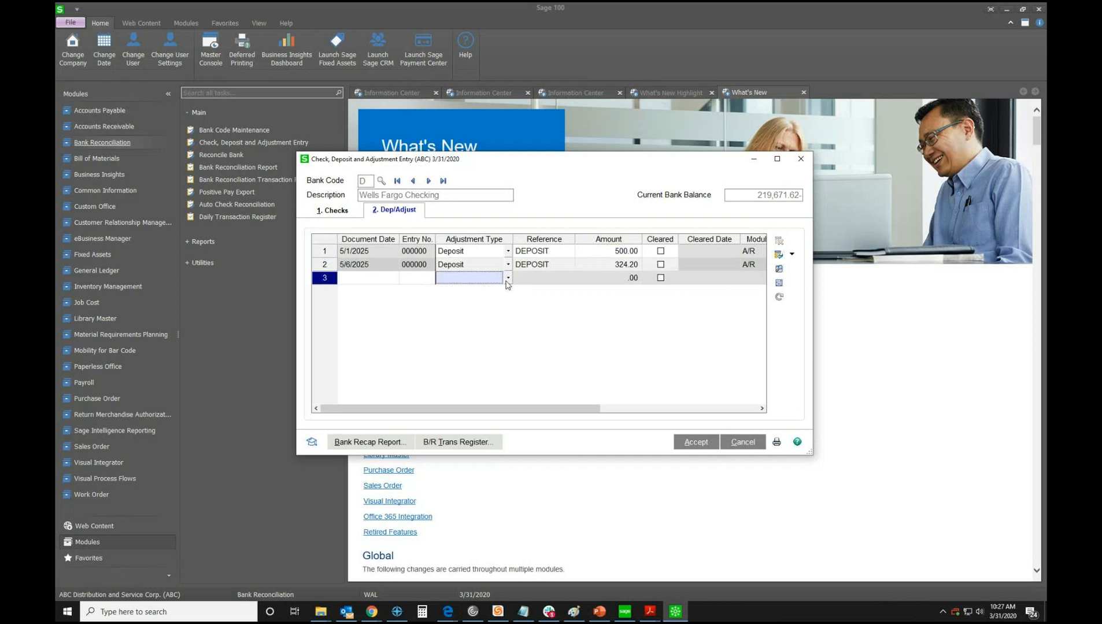
pyautogui.click(376, 281)
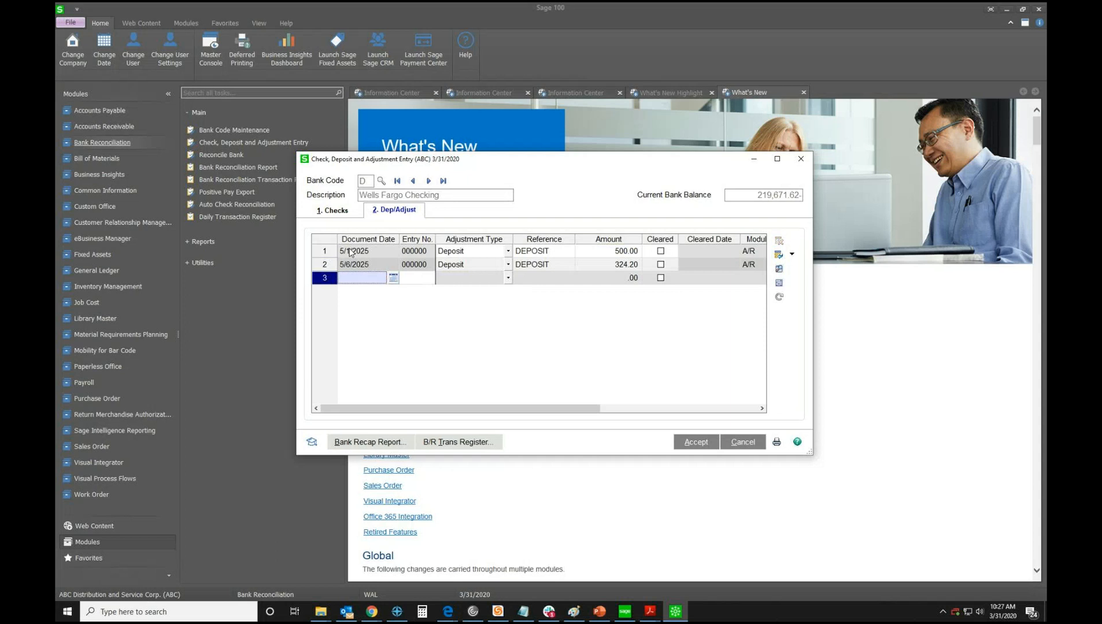
pyautogui.write('5/7/2020')
pyautogui.press('Tab')
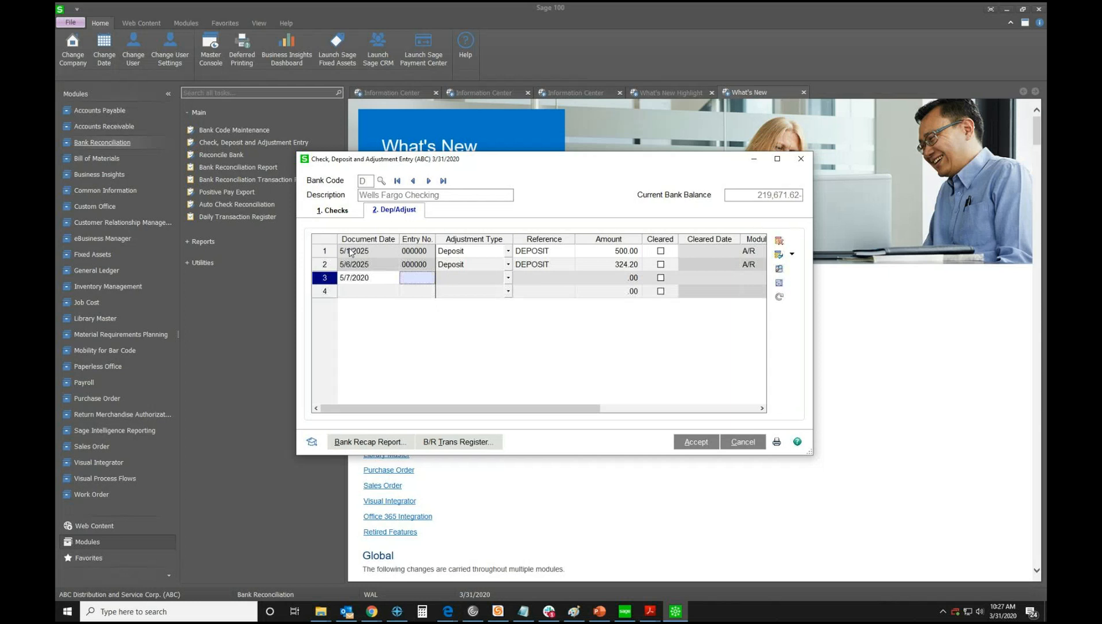
pyautogui.write('0000')
pyautogui.press('Tab')
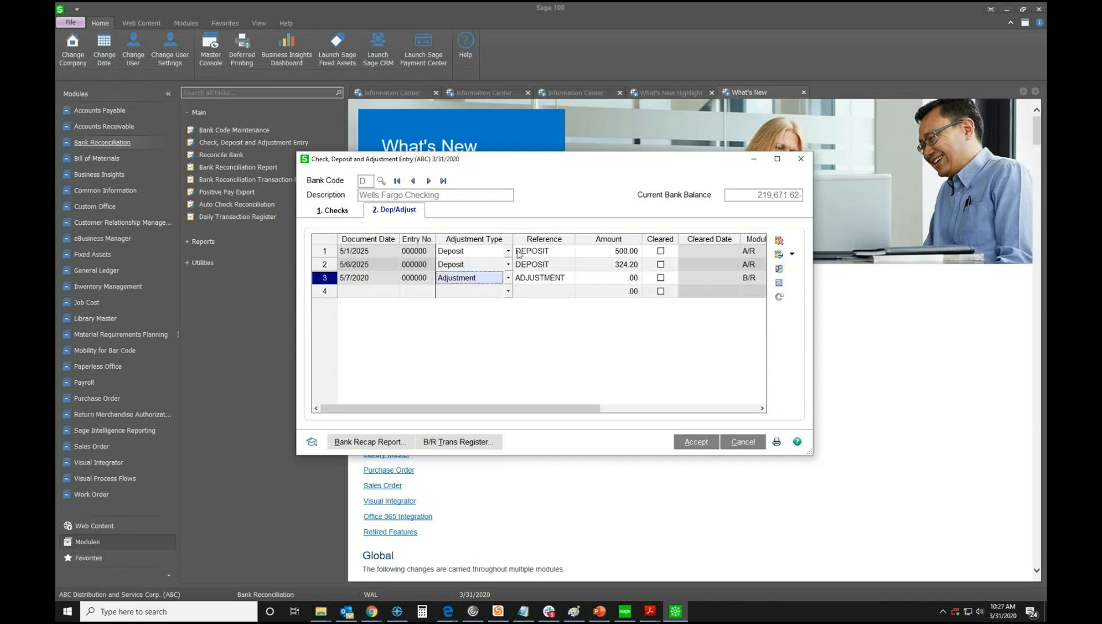
# Set the 5/7/2020 line's adjustment type to Bank Charge and its amount to 5.00
pyautogui.click(508, 278)
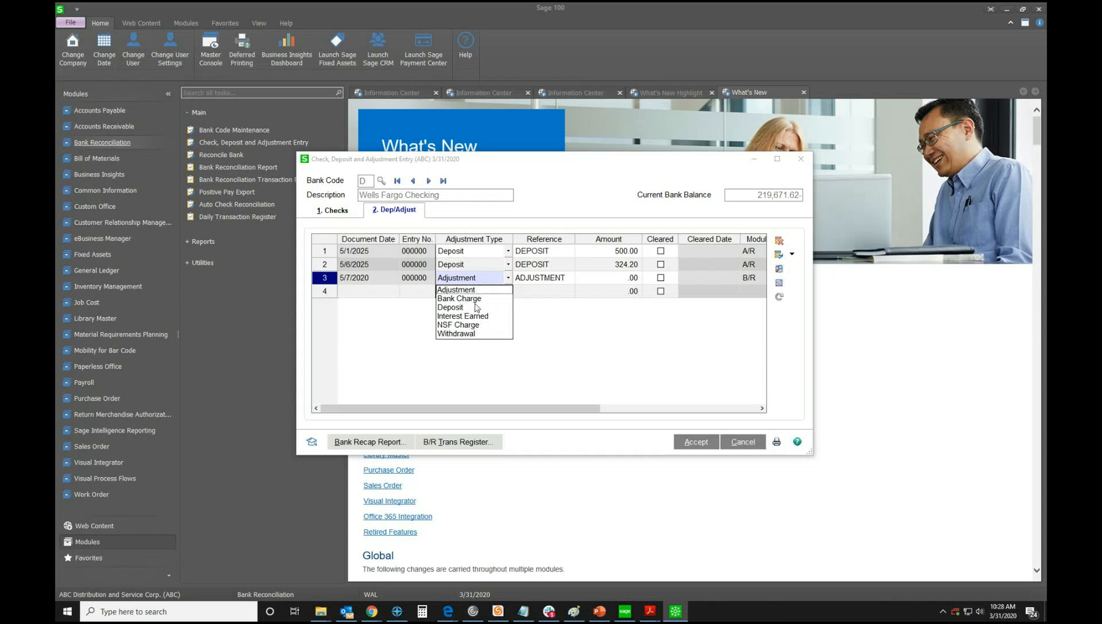
pyautogui.click(477, 307)
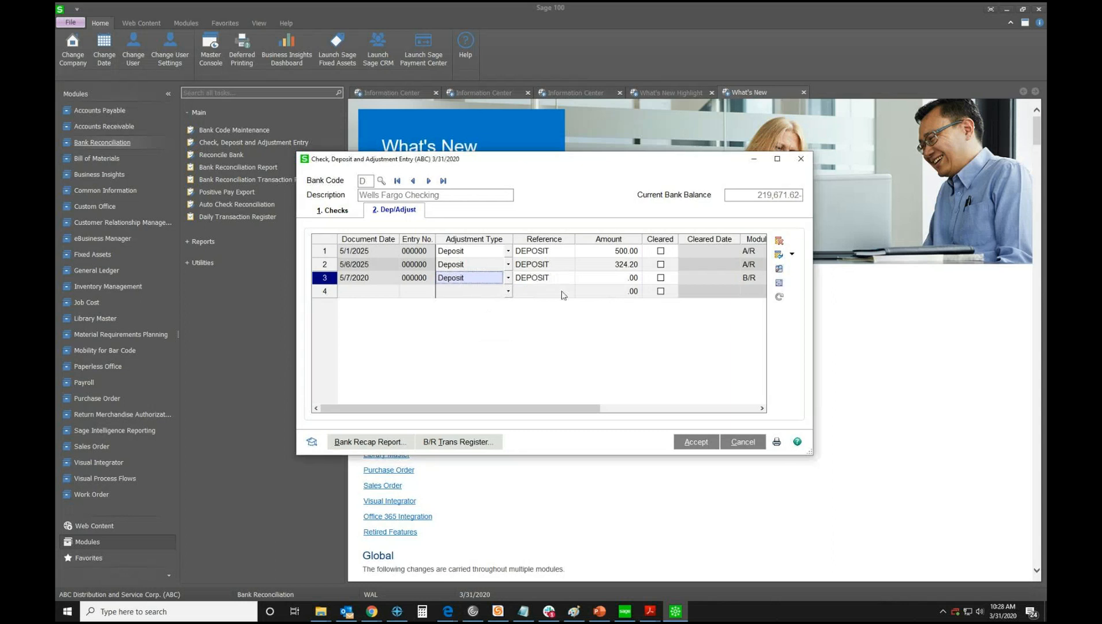
pyautogui.click(508, 277)
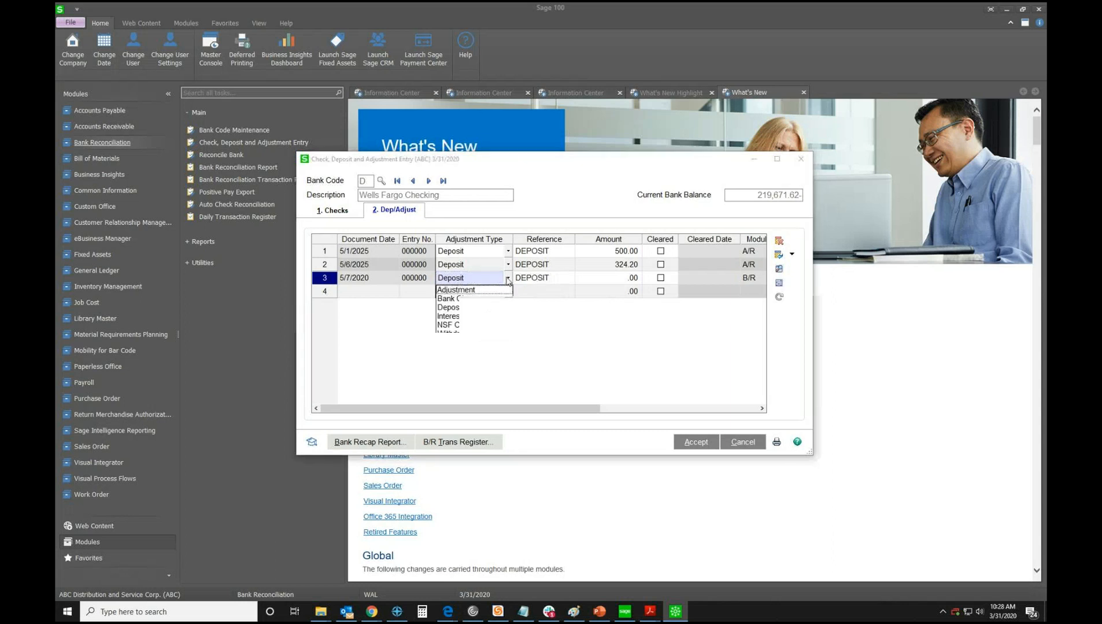
pyautogui.click(471, 299)
pyautogui.click(613, 281)
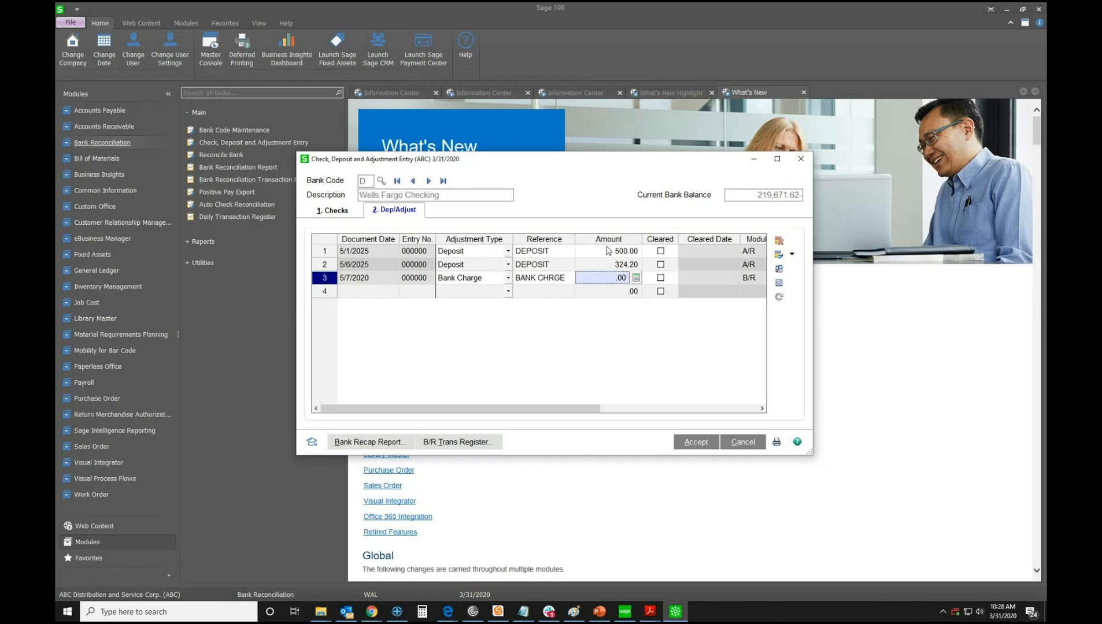
pyautogui.write('5')
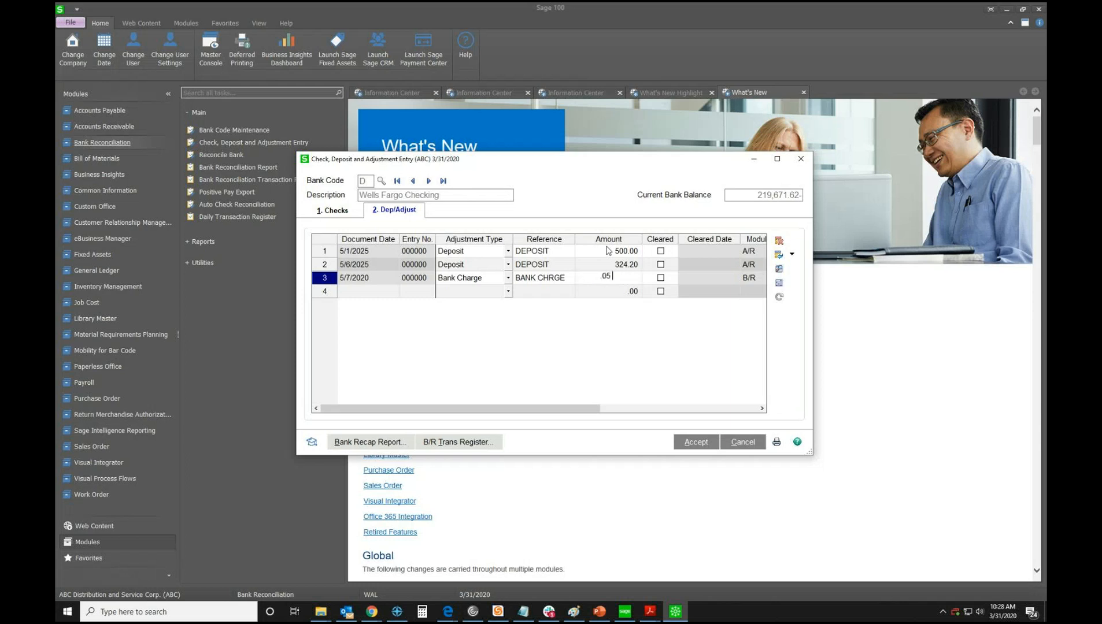
pyautogui.press('Tab')
pyautogui.press('Tab')
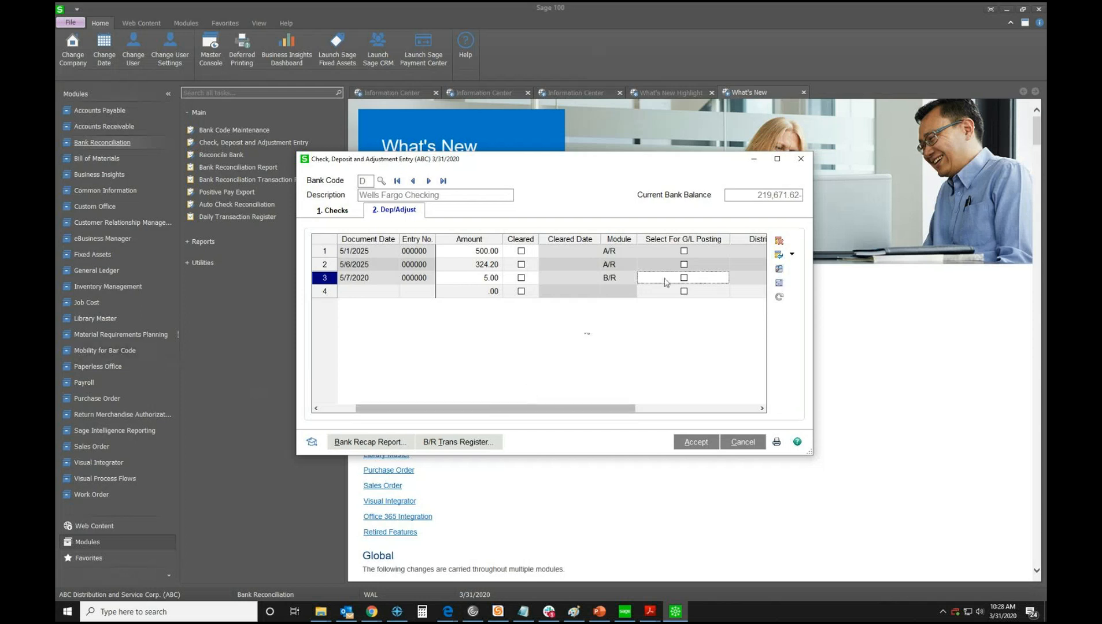
# Select the 5/7/2020 bank charge for G/L posting, with distribution account 101-01-00 and the comment Bank Charge
pyautogui.click(684, 278)
pyautogui.click(747, 280)
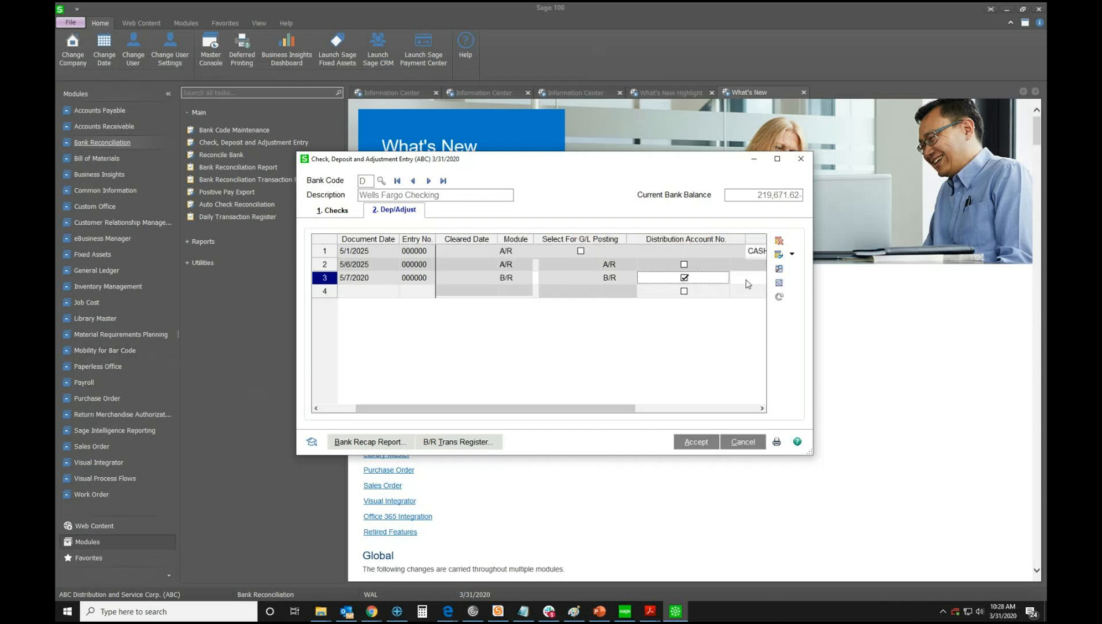
pyautogui.click(738, 278)
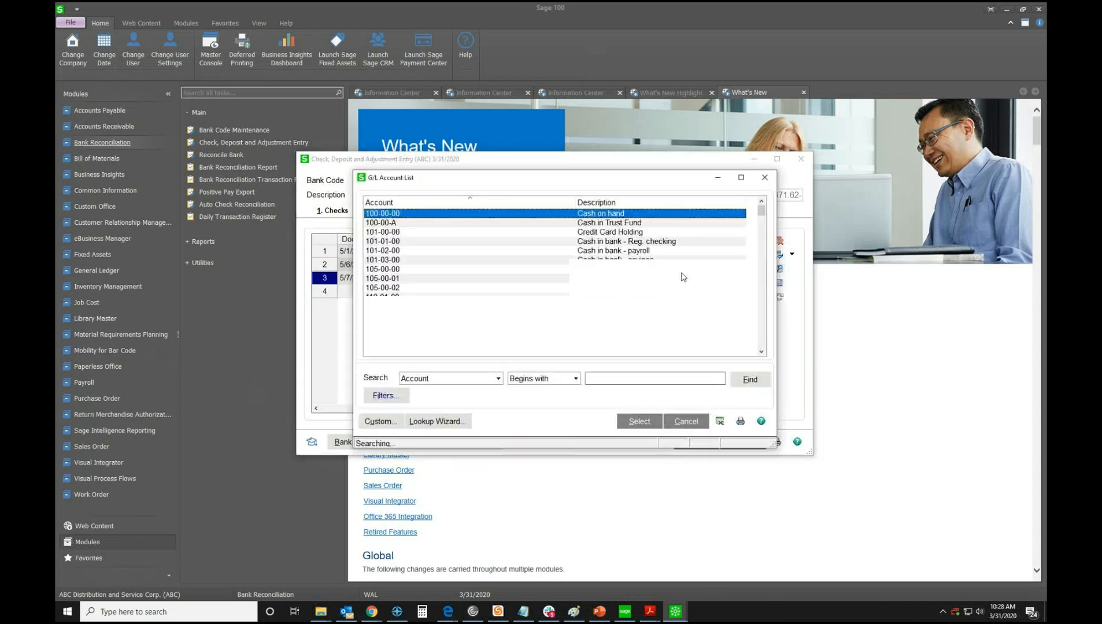
pyautogui.doubleClick(634, 242)
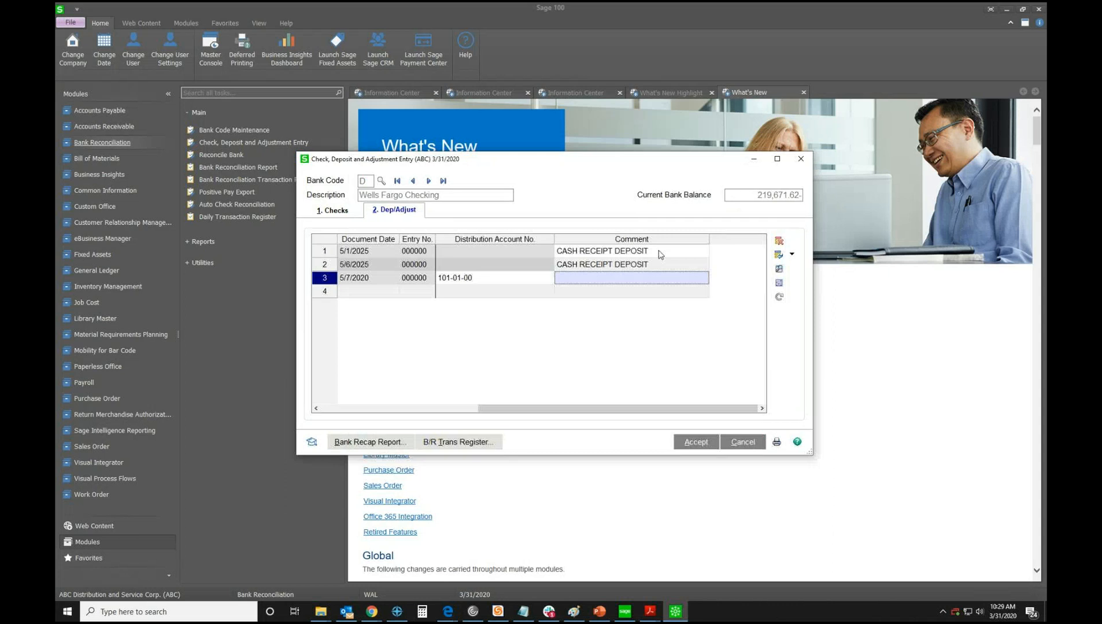
pyautogui.write('Bank Charge')
pyautogui.press('Return')
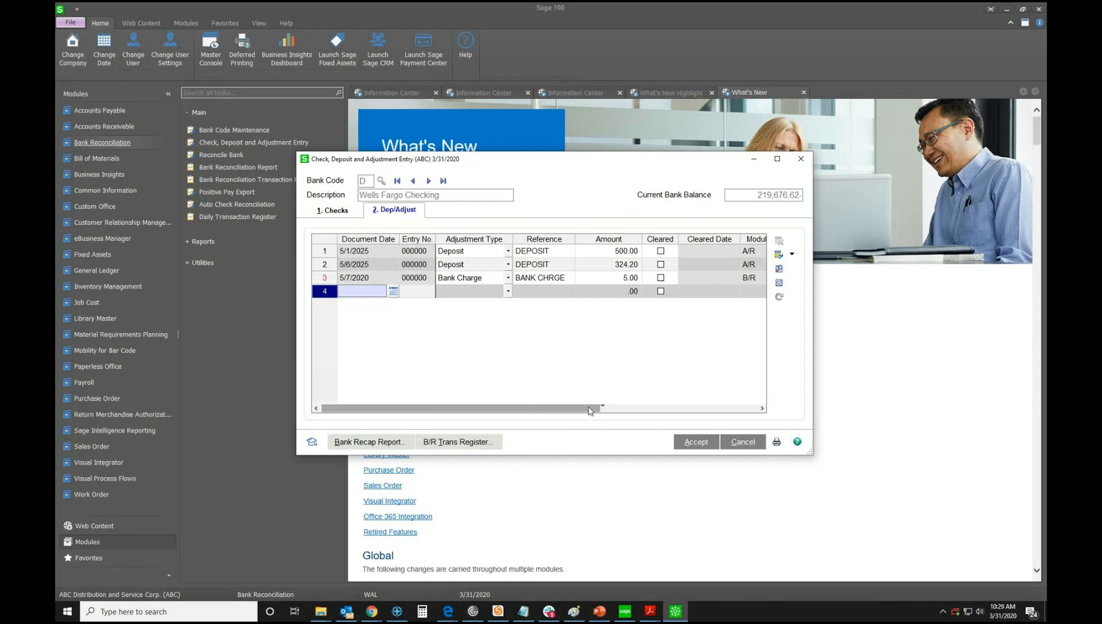
# Change the 5/7/2020 bank charge's distribution account to 150-00-00, Land
pyautogui.moveTo(590, 408); pyautogui.dragTo(749, 410)
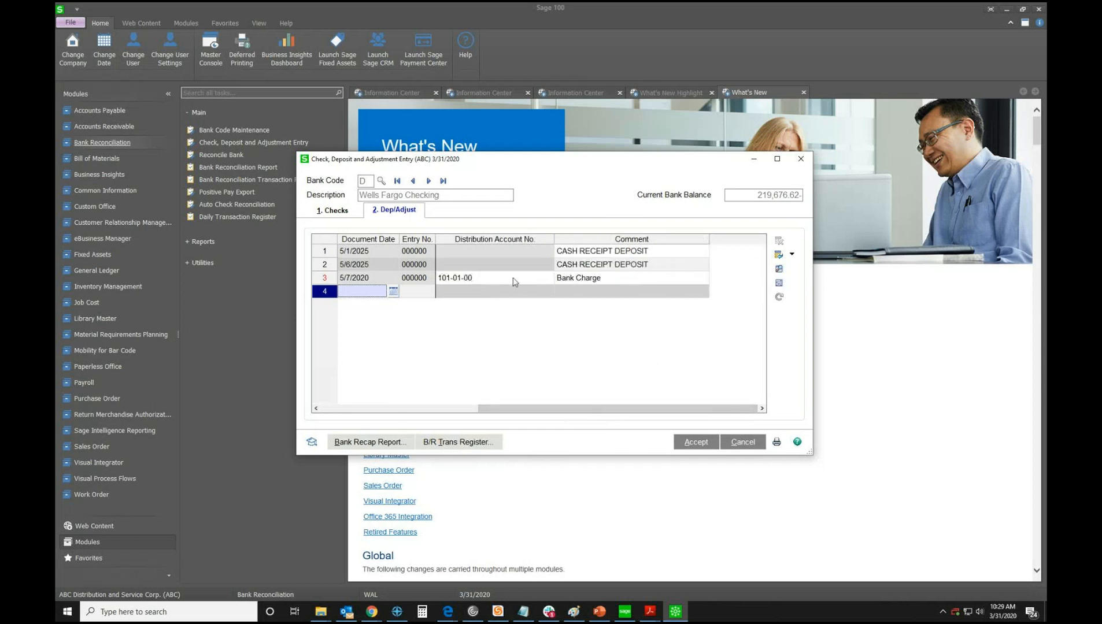
pyautogui.moveTo(610, 410); pyautogui.dragTo(557, 410)
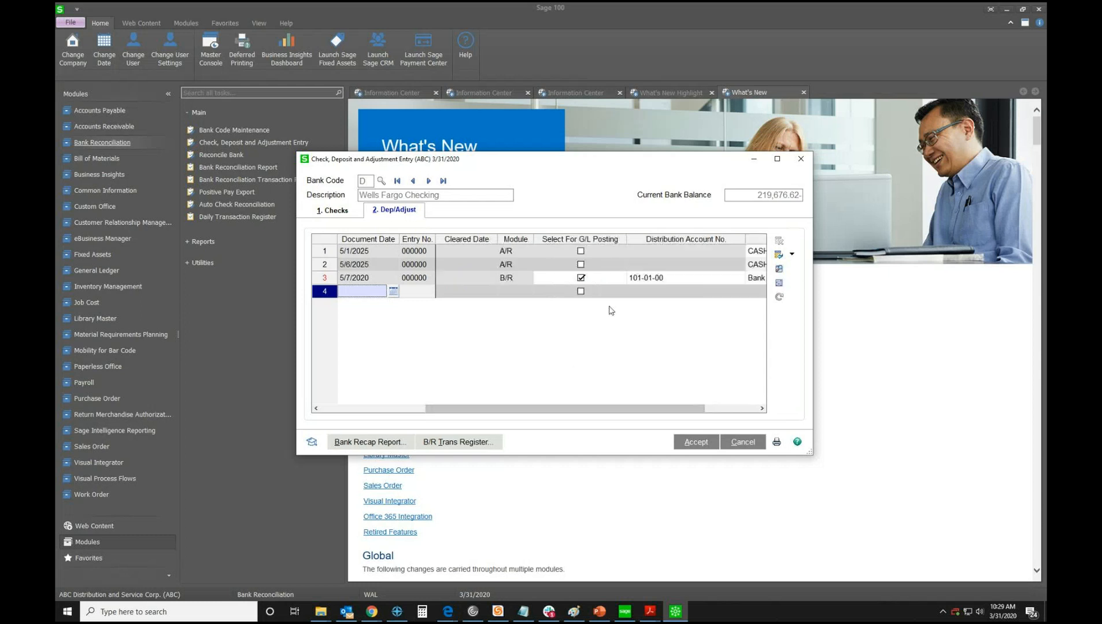
pyautogui.click(679, 278)
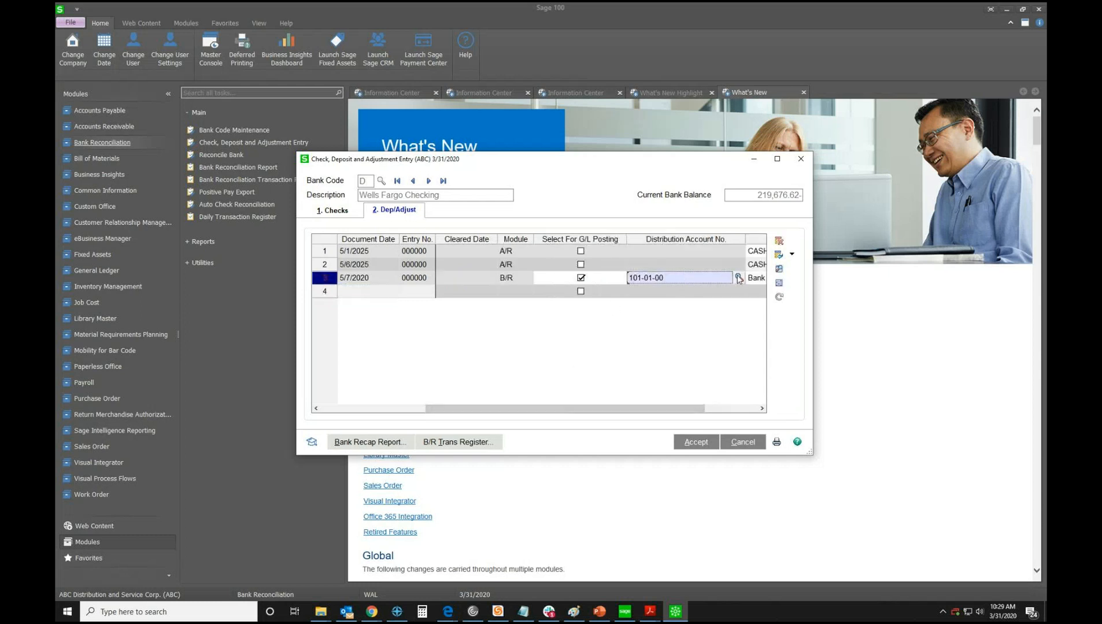
pyautogui.click(738, 278)
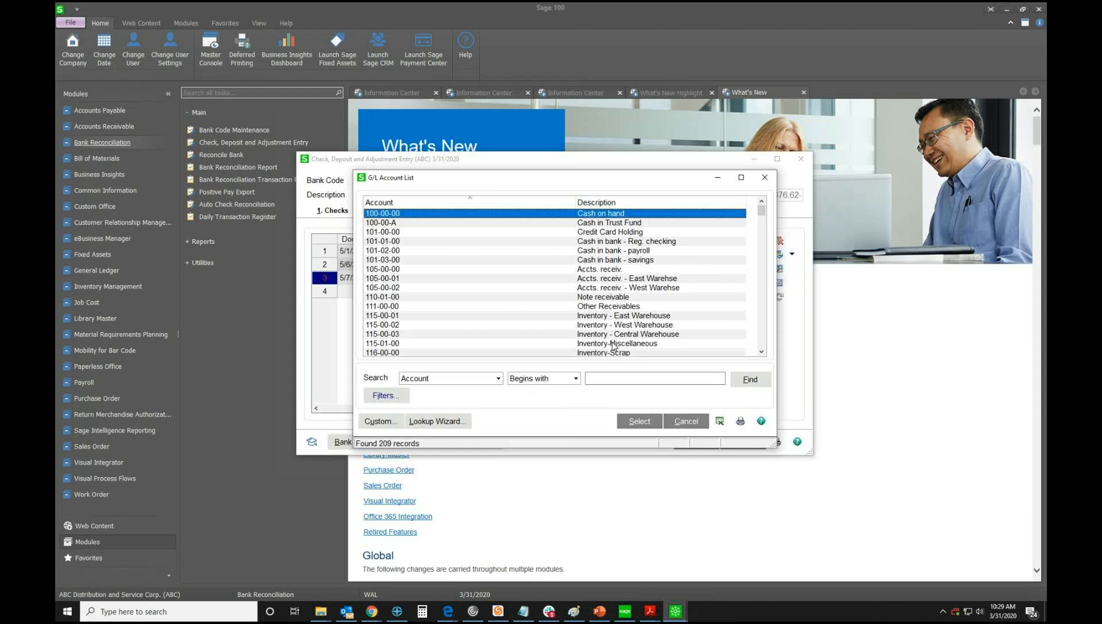
pyautogui.scroll(-2, 614, 346)
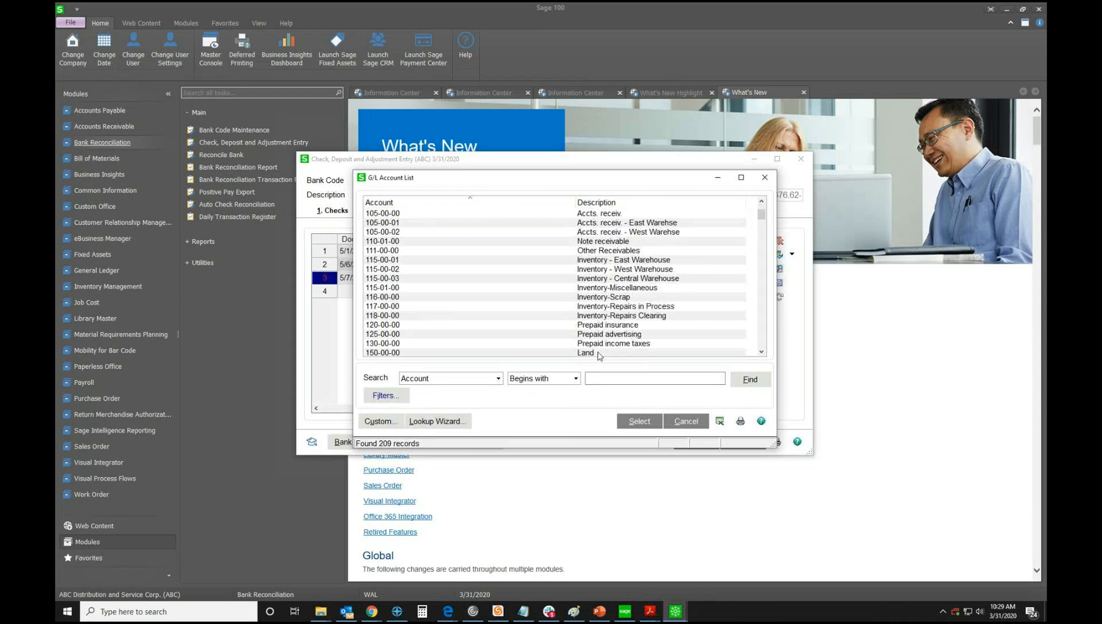
pyautogui.doubleClick(599, 354)
pyautogui.moveTo(559, 408); pyautogui.dragTo(485, 409)
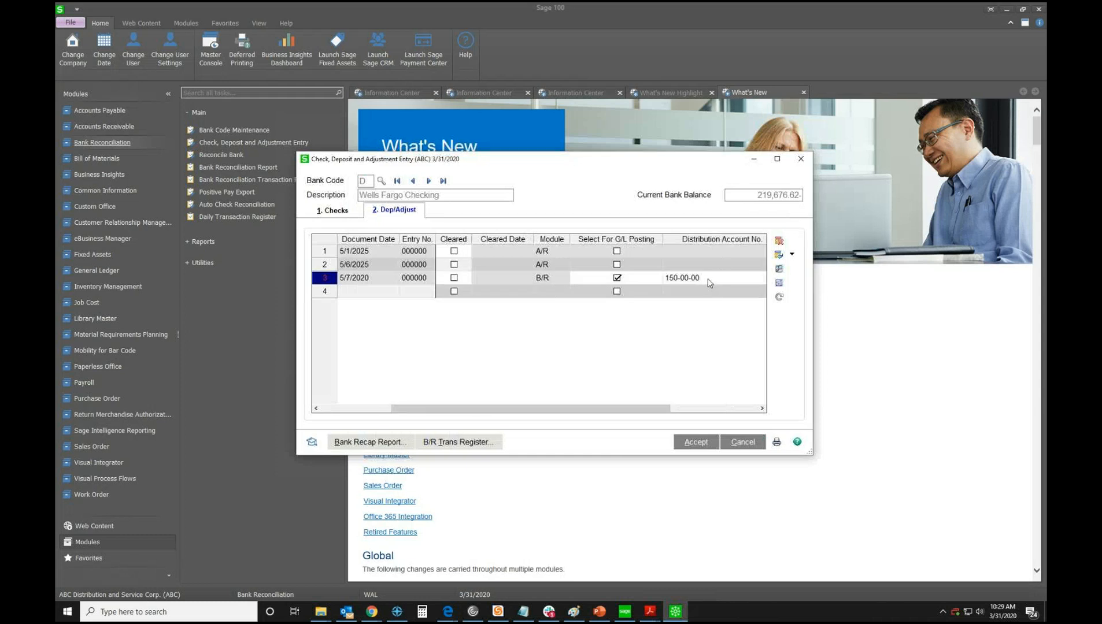
pyautogui.click(727, 275)
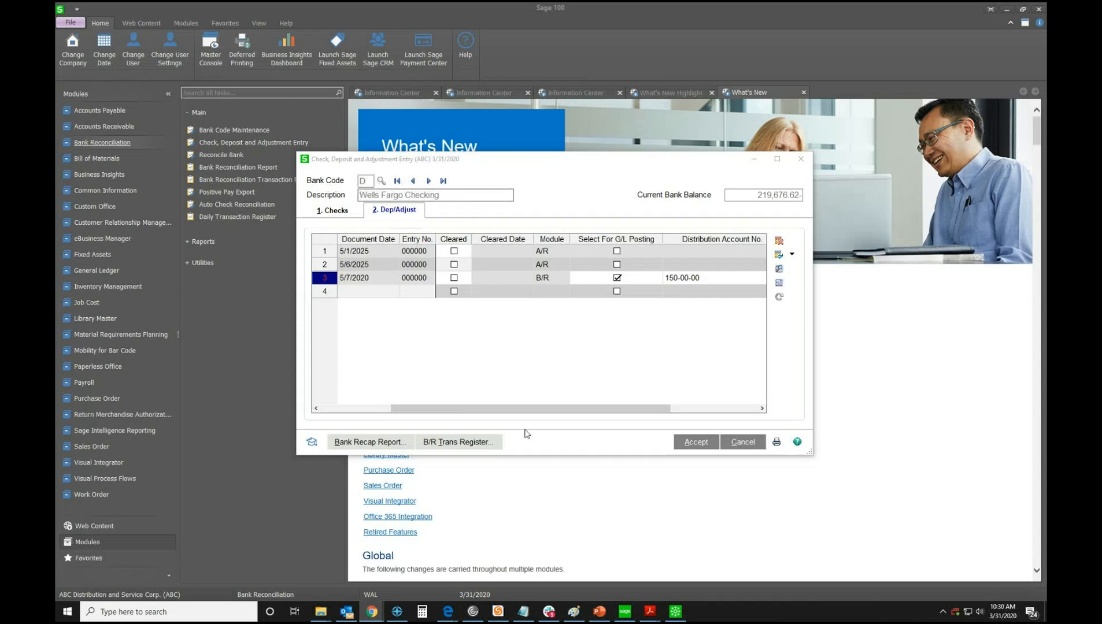
# Save the bank entry changes and set the B/R Transaction Register's Bank Reconciliation Posting Date to 6/30/2025
pyautogui.click(468, 451)
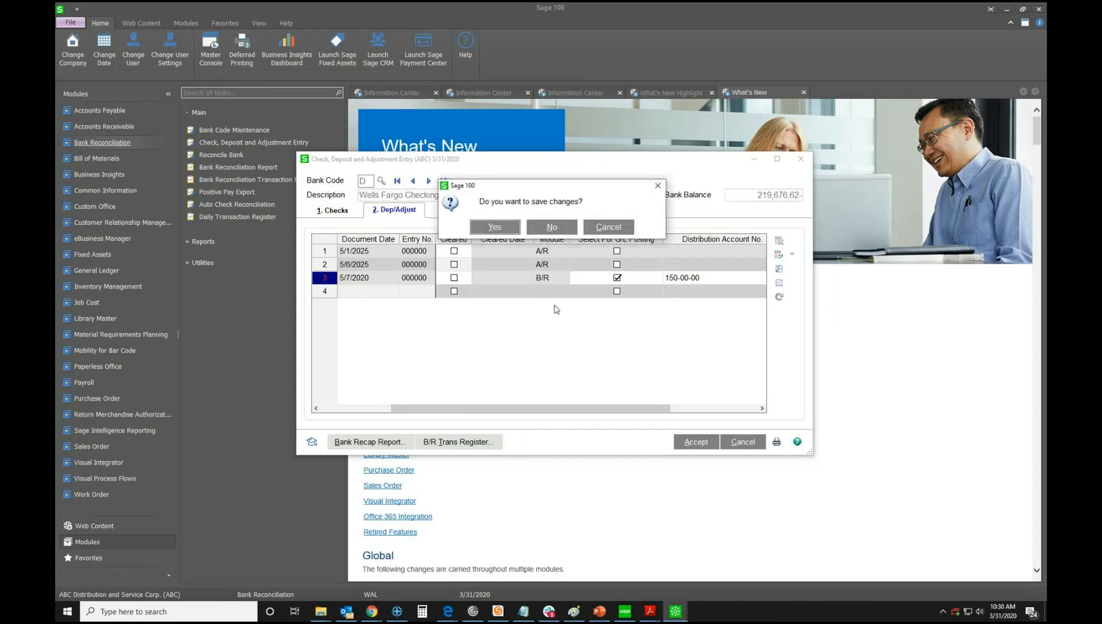
pyautogui.click(494, 227)
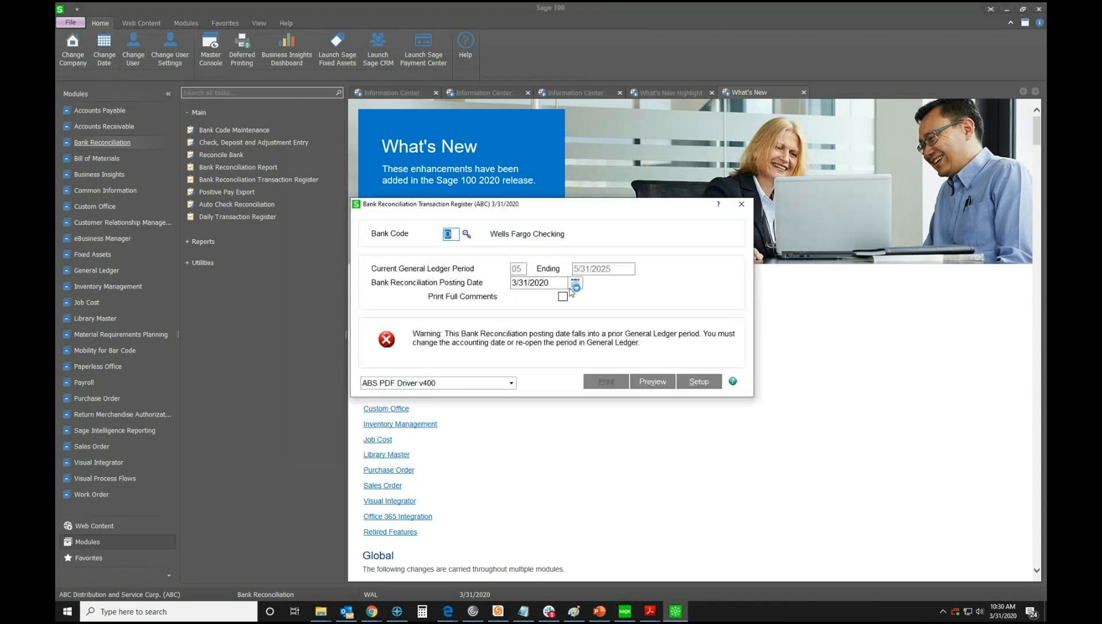
pyautogui.click(574, 283)
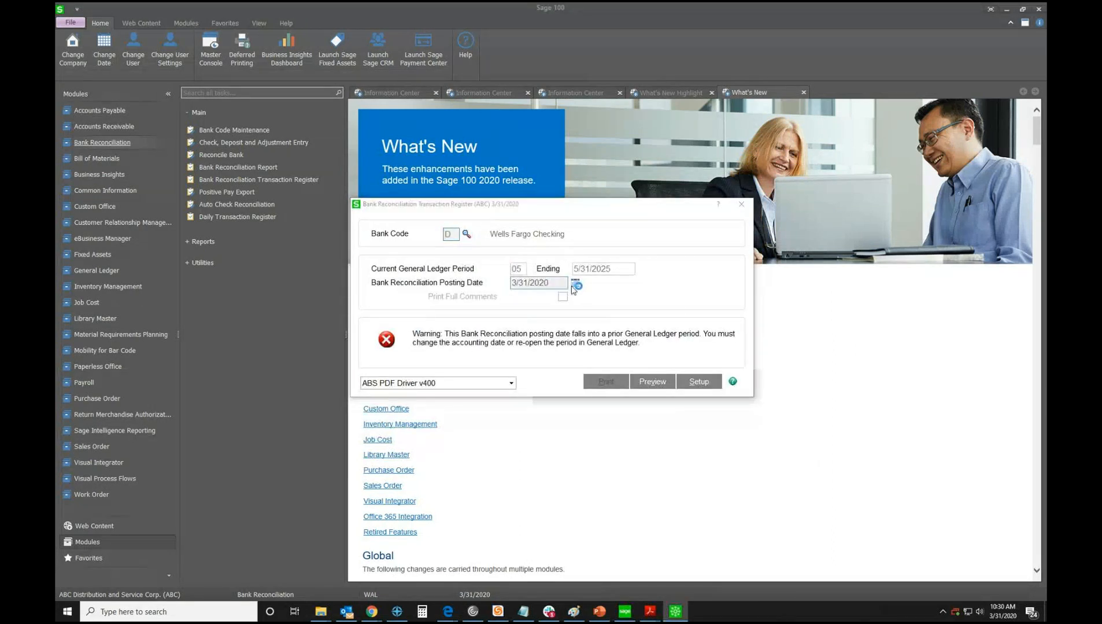
pyautogui.click(602, 312)
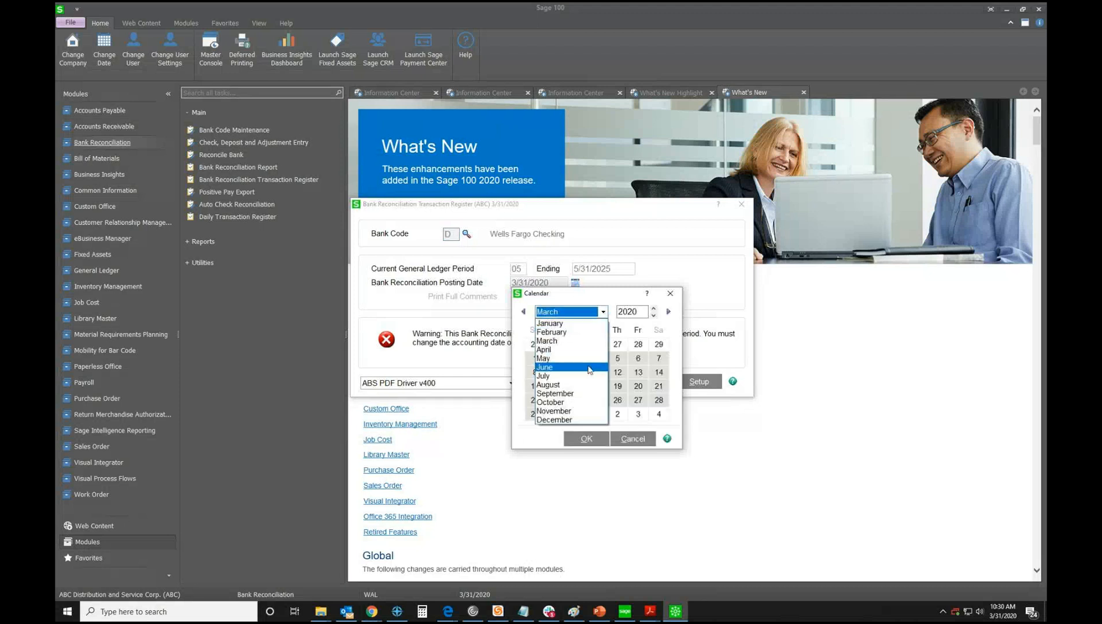
pyautogui.click(566, 369)
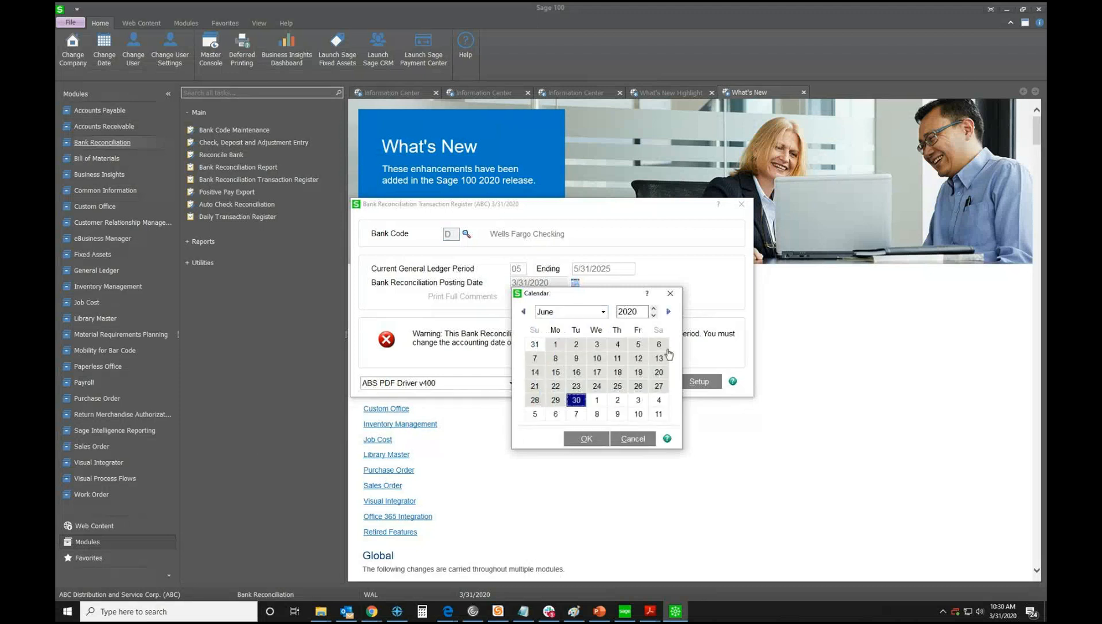
pyautogui.click(653, 310)
pyautogui.click(653, 309)
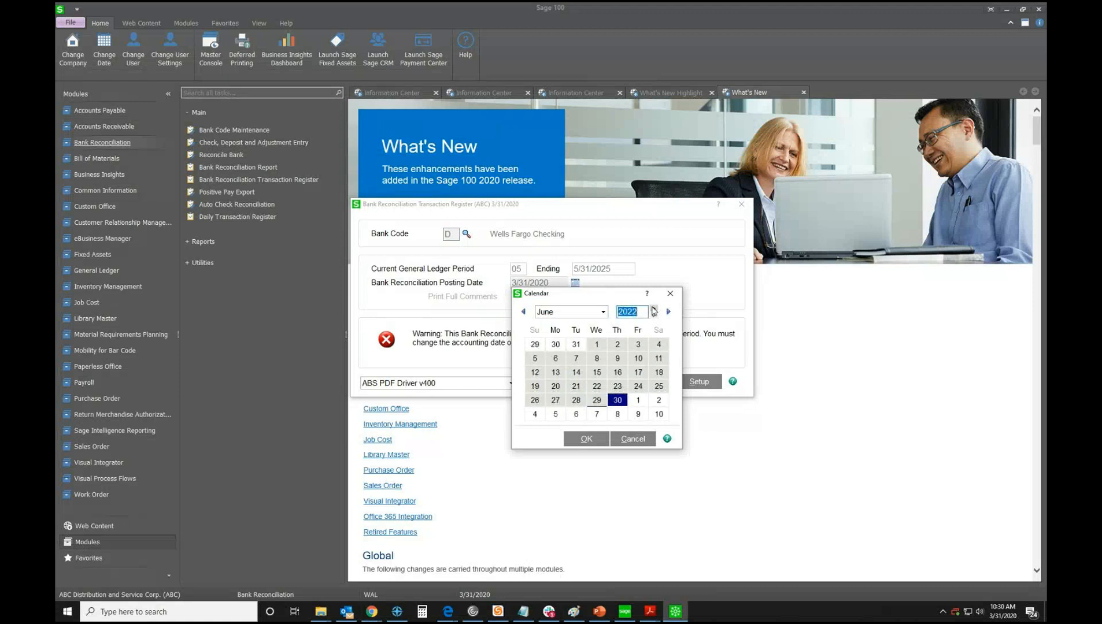
pyautogui.click(653, 308)
pyautogui.click(653, 308)
pyautogui.click(653, 308)
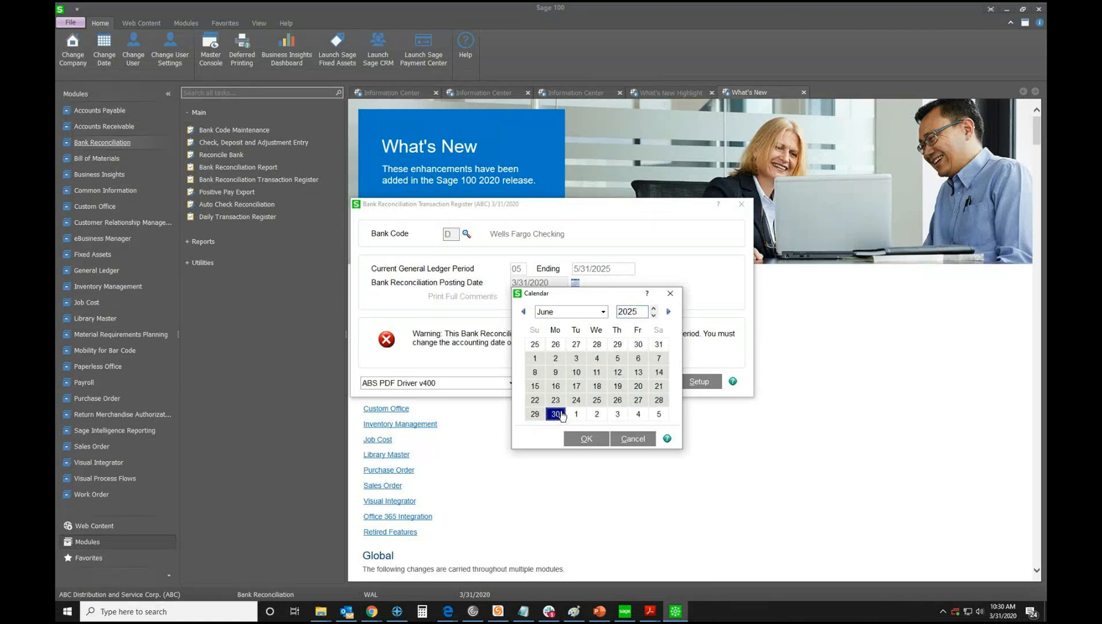
pyautogui.doubleClick(555, 413)
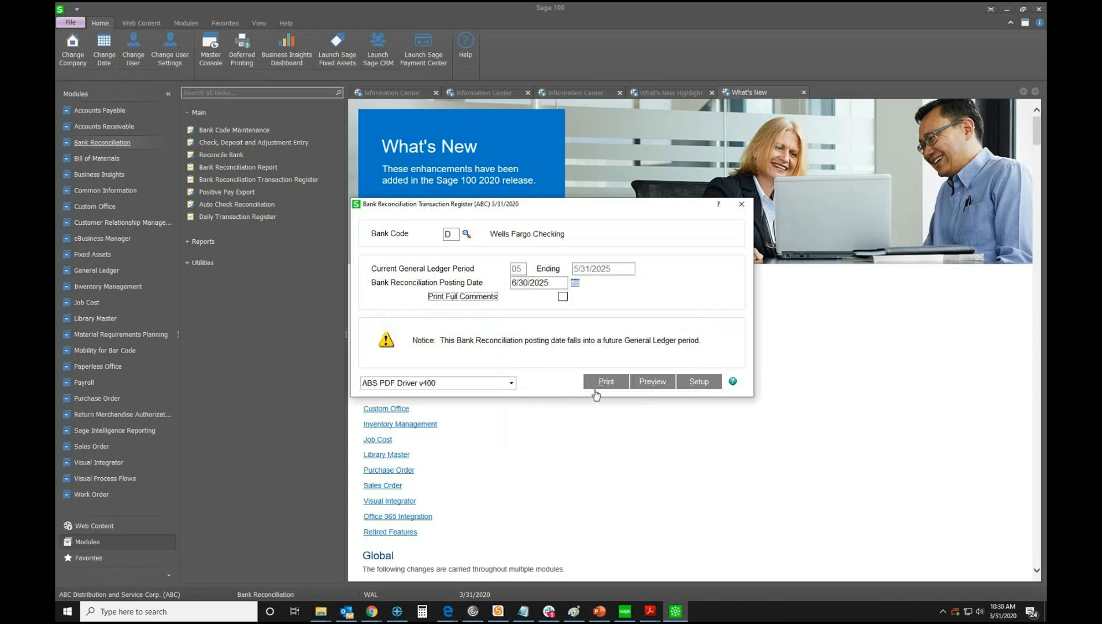
# Print and review the Bank Reconciliation Transaction Register for Wells Fargo Checking, and update the register
pyautogui.click(603, 381)
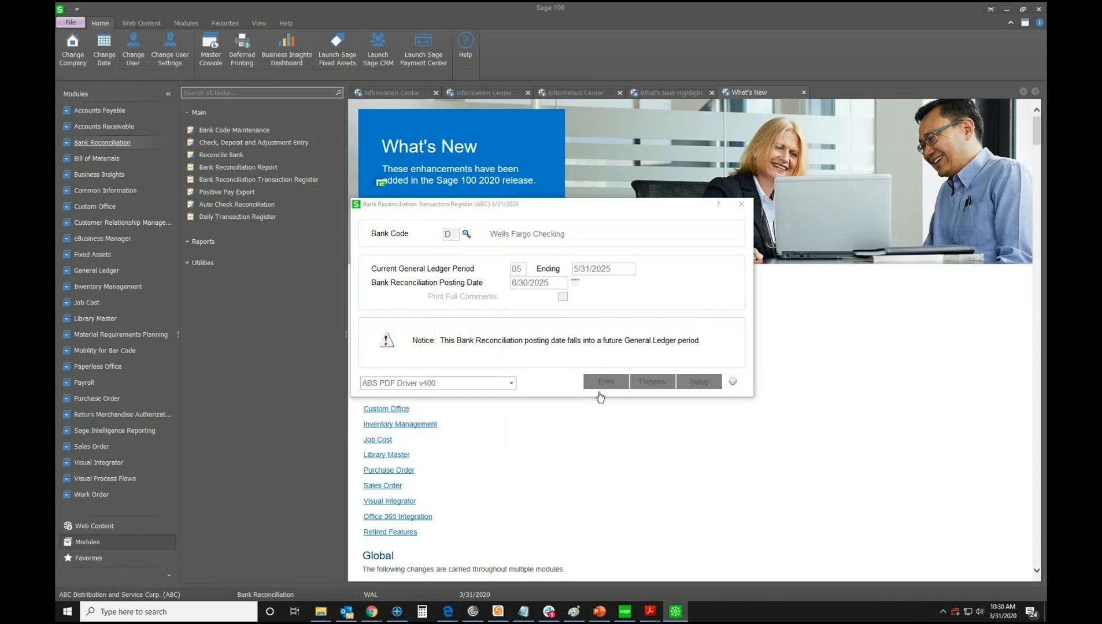
pyautogui.click(525, 230)
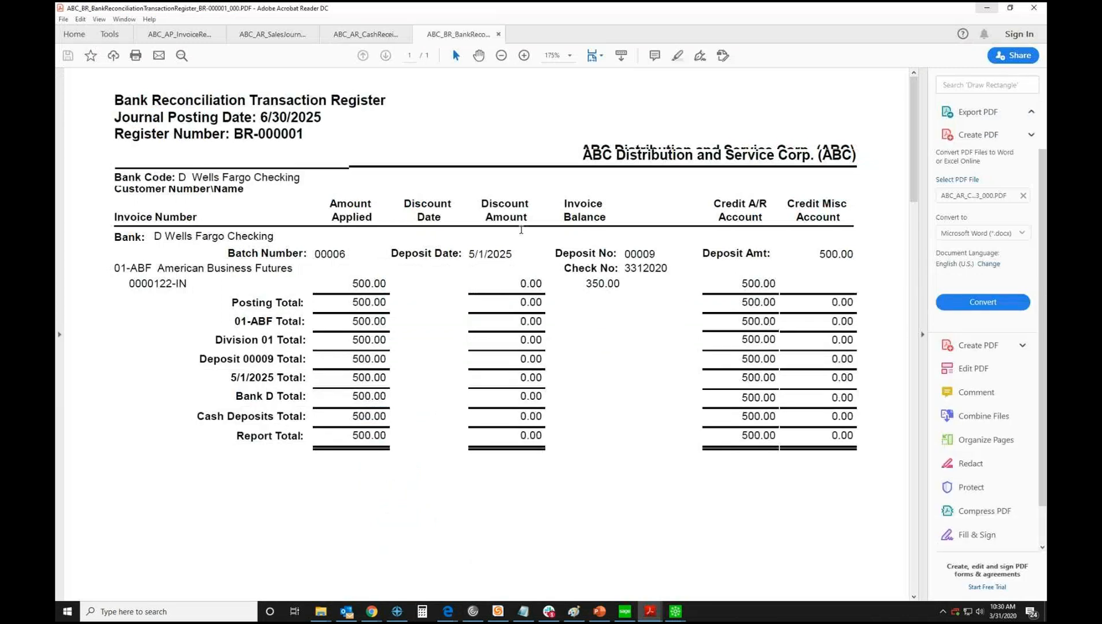
pyautogui.moveTo(363, 305); pyautogui.dragTo(445, 305)
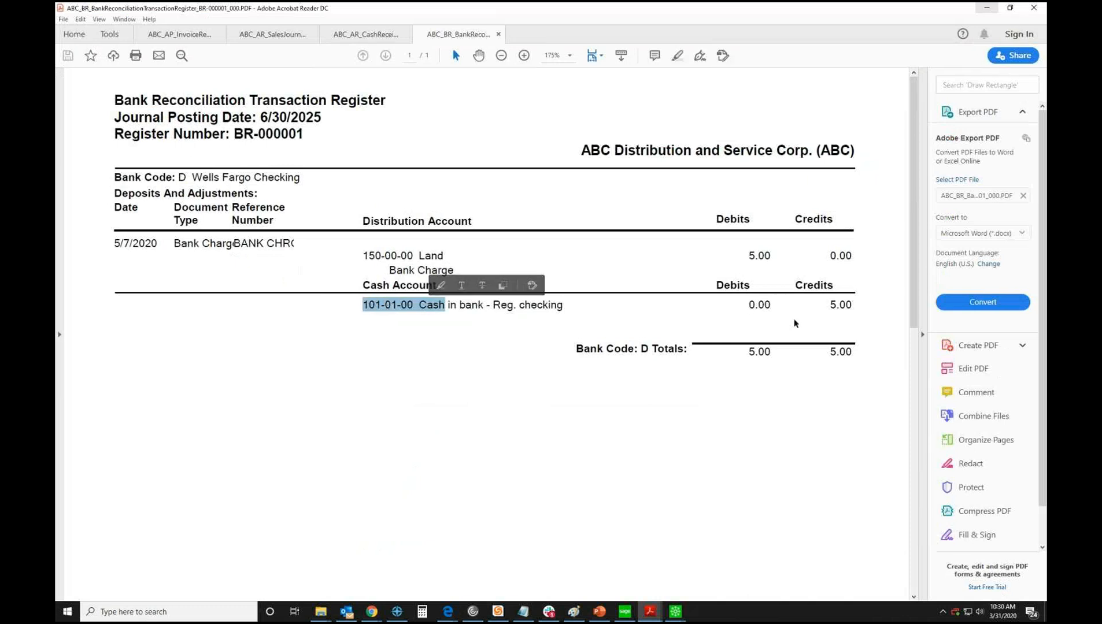
pyautogui.moveTo(774, 251); pyautogui.dragTo(748, 255)
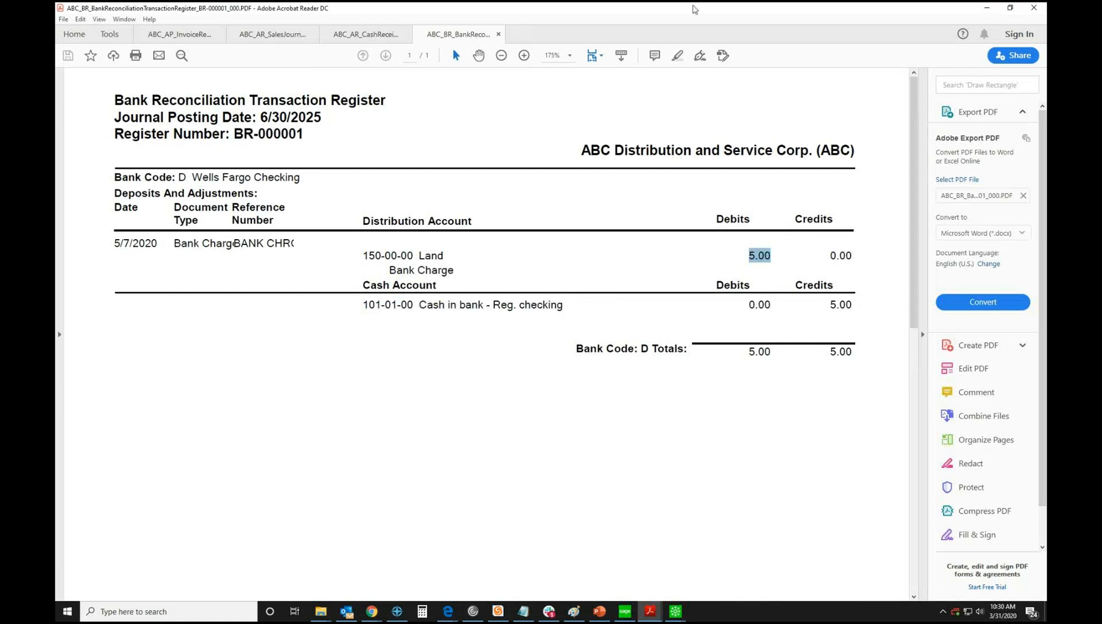
pyautogui.click(988, 13)
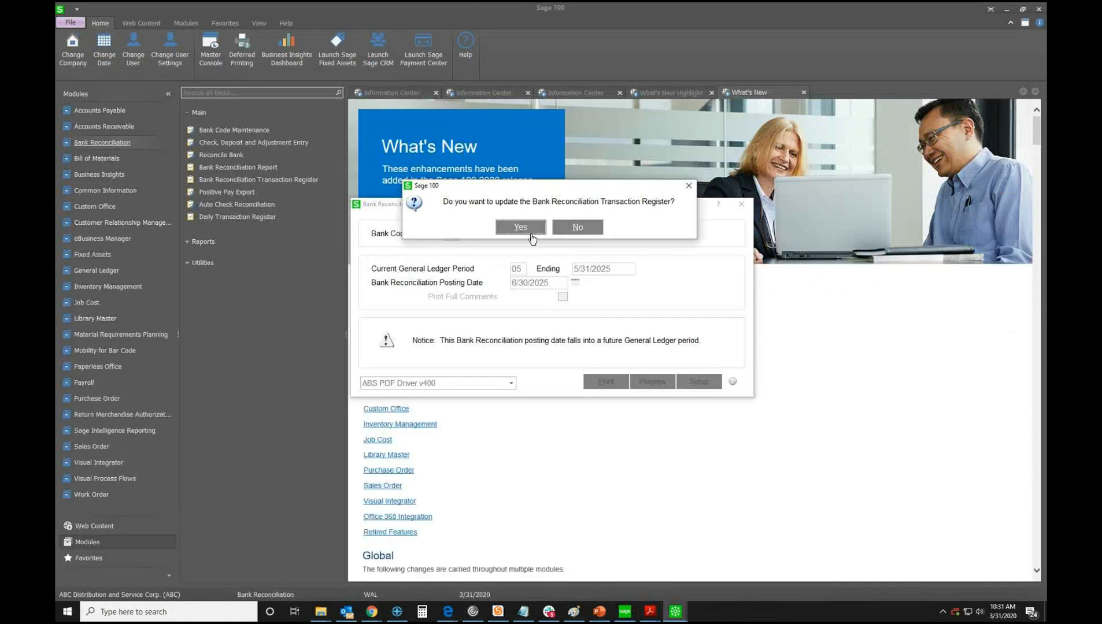
pyautogui.click(520, 227)
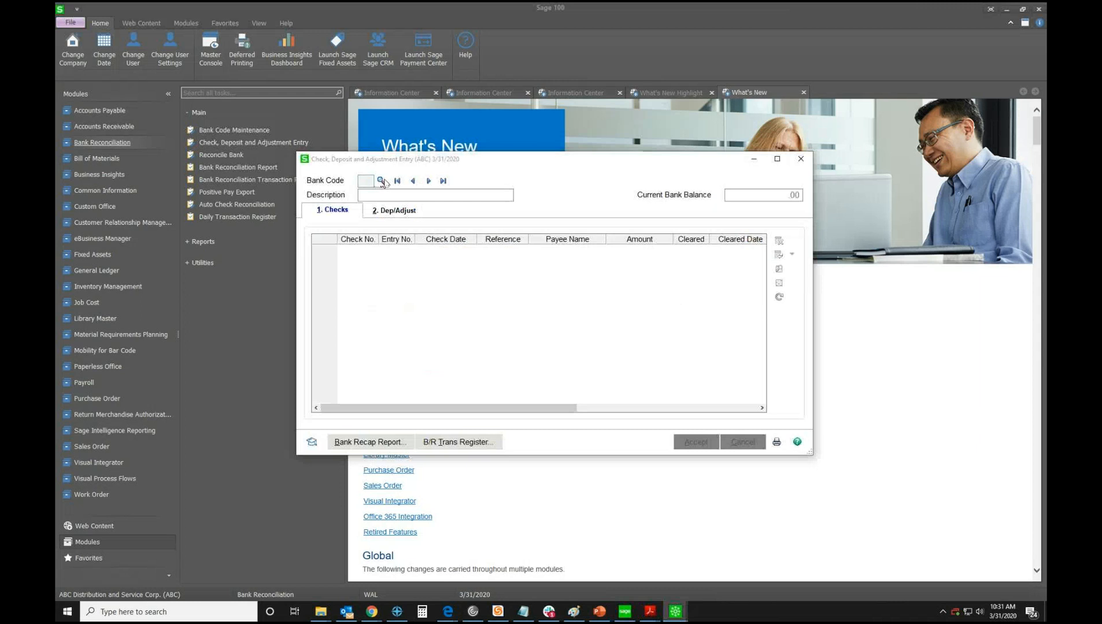
# Review the checks, deposits and adjustments recorded for bank code D in Check, Deposit and Adjustment Entry
pyautogui.click(380, 181)
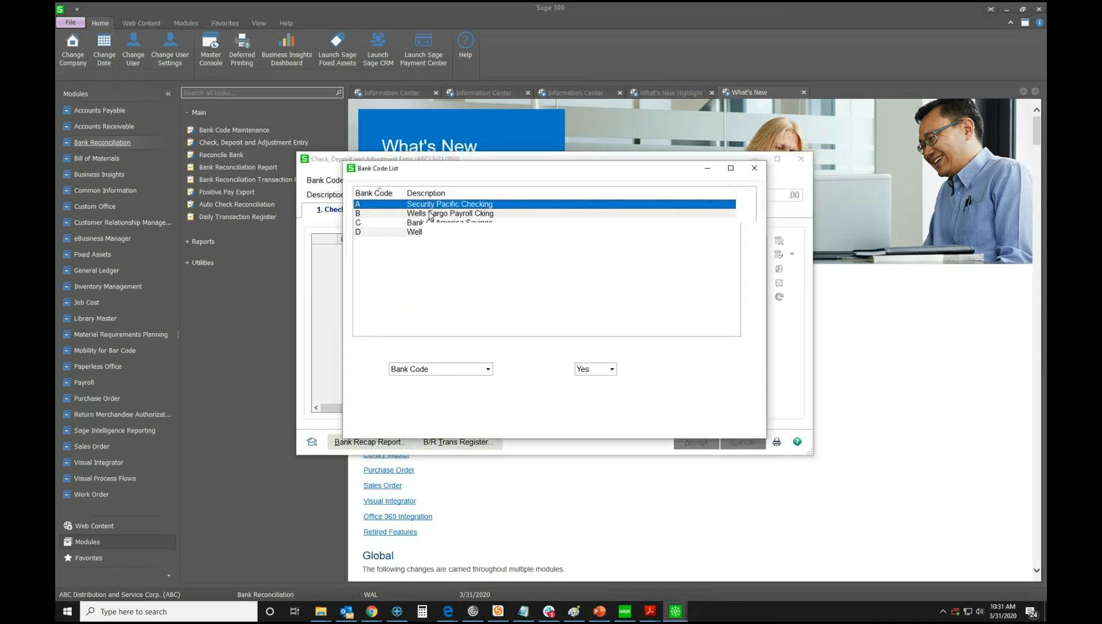
pyautogui.press('Escape')
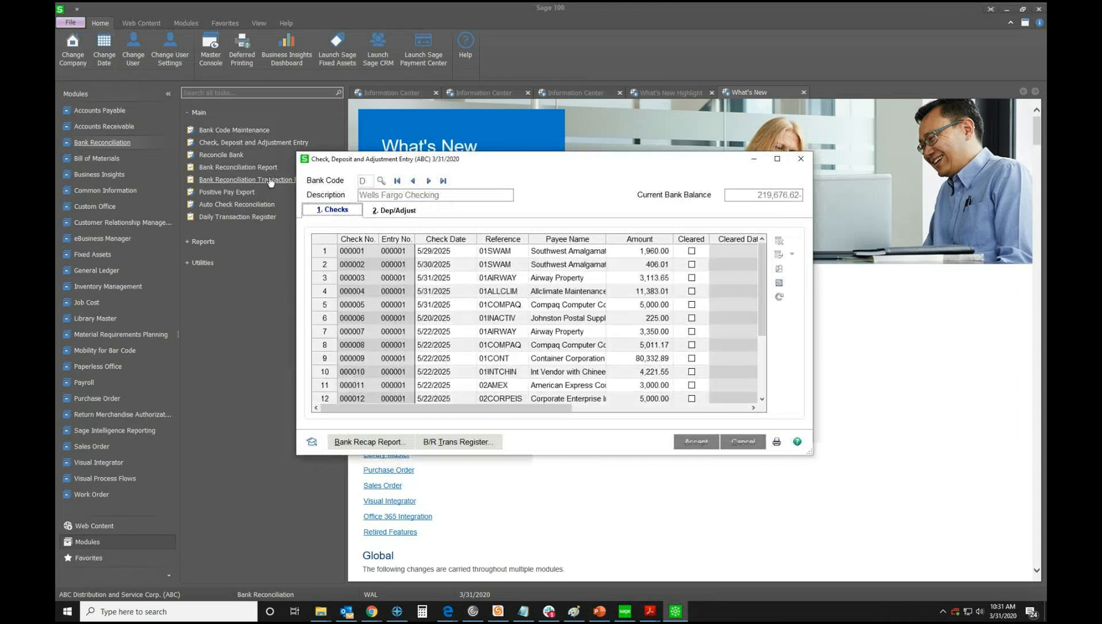
pyautogui.click(542, 363)
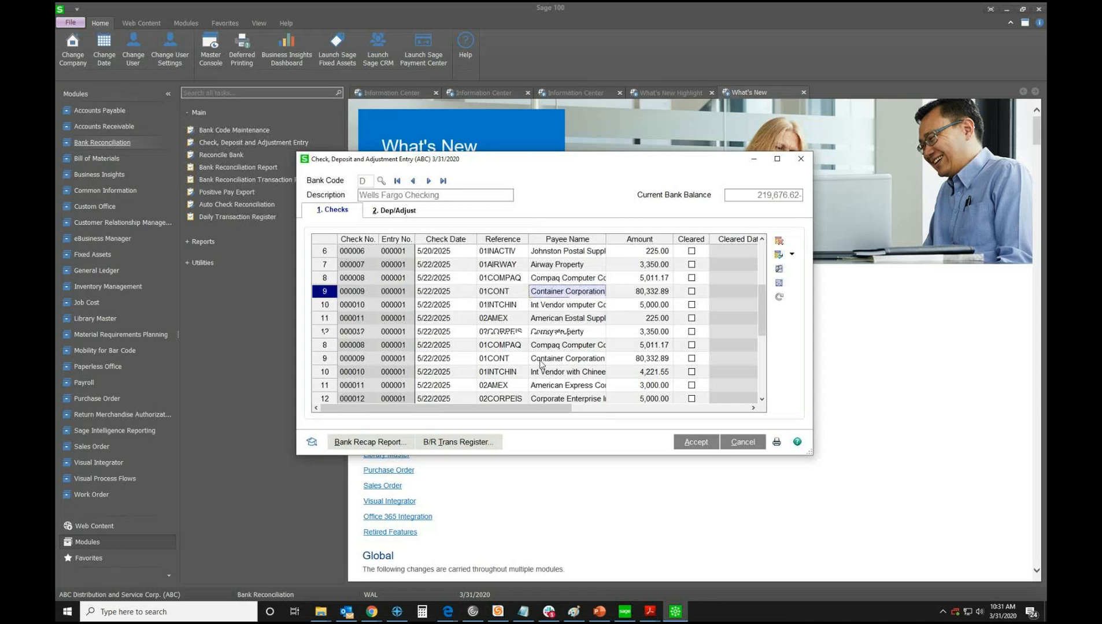
pyautogui.scroll(-3, 475, 280)
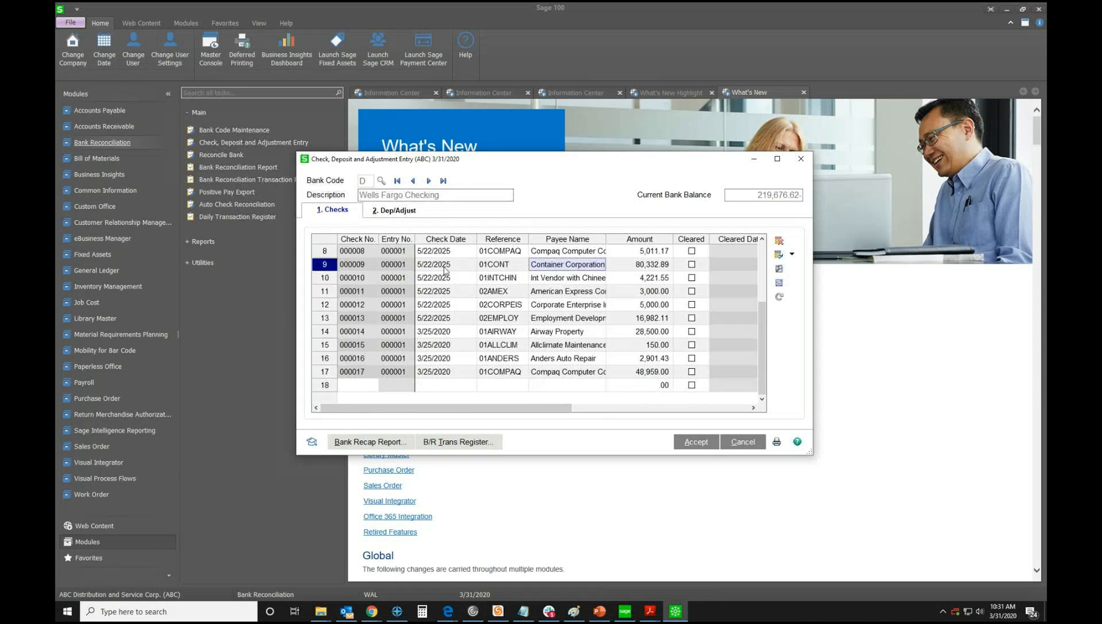
pyautogui.click(399, 214)
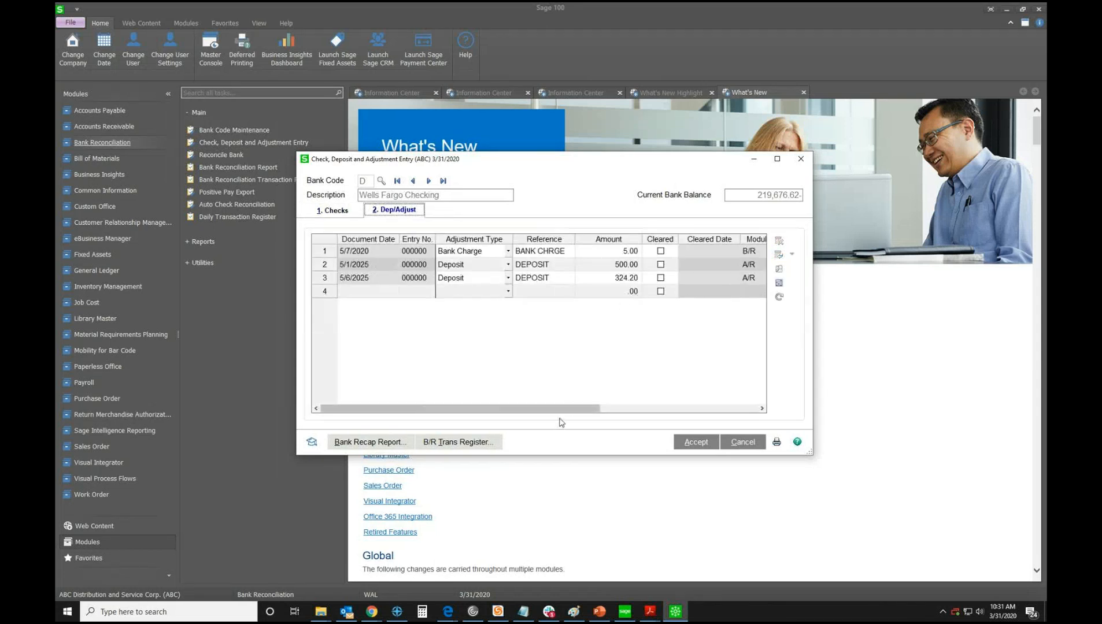
pyautogui.click(800, 159)
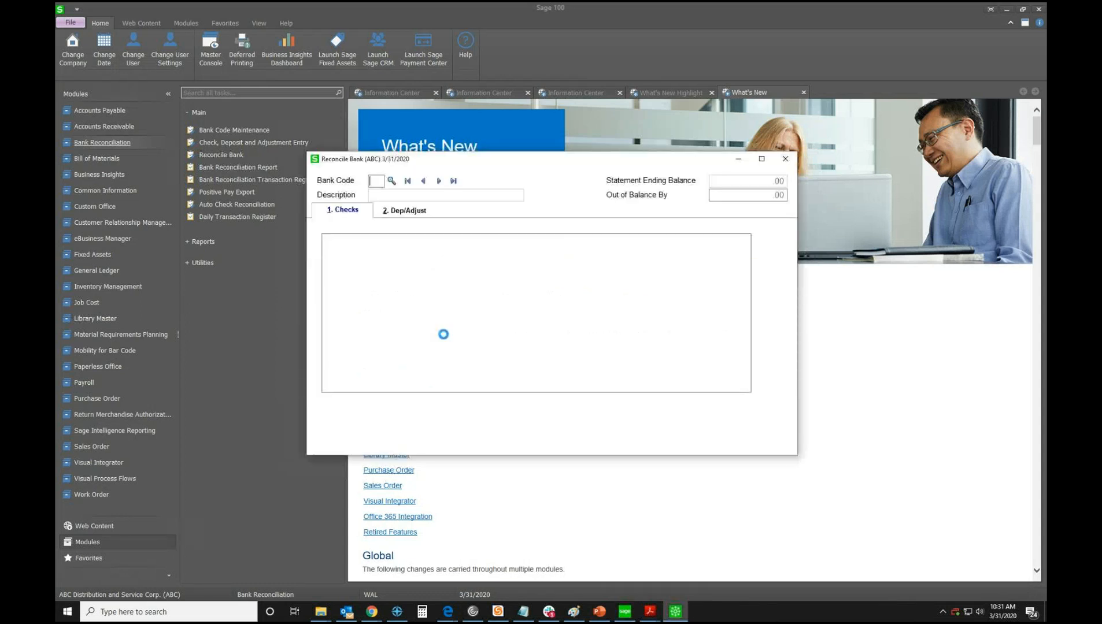
# Load bank code D, Wells Fargo Checking, in Reconcile Bank and display its deposits and adjustments
pyautogui.click(407, 181)
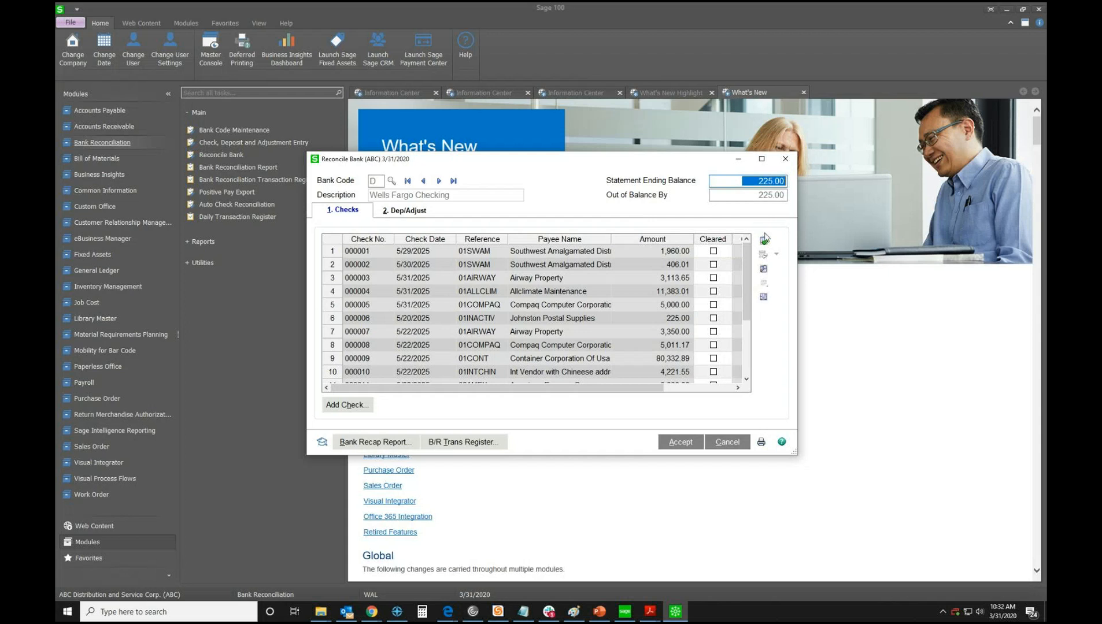
pyautogui.click(413, 213)
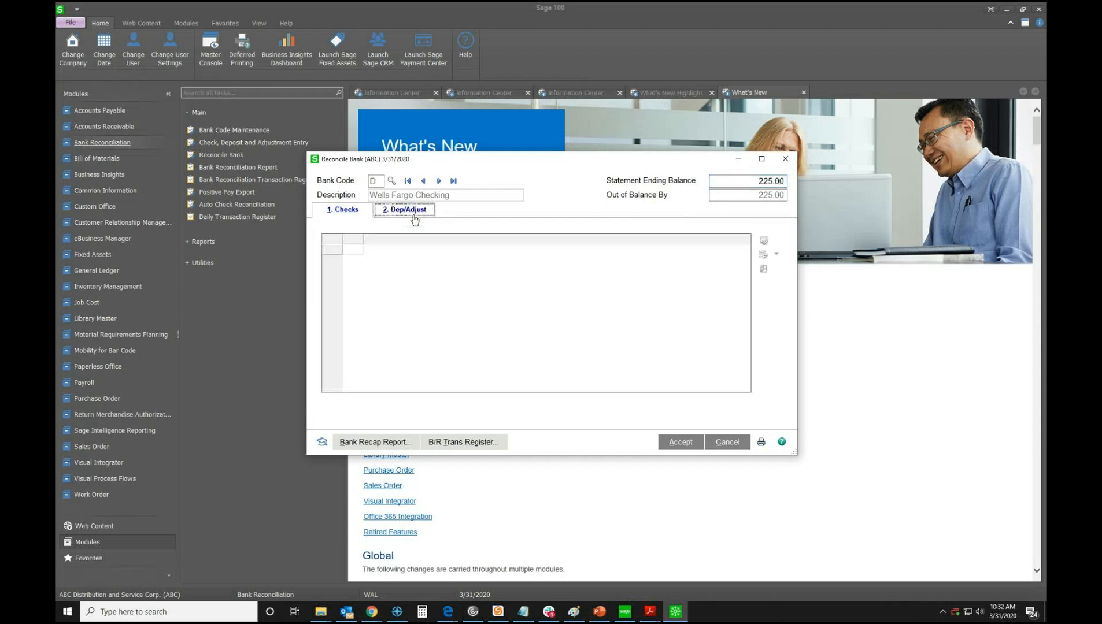
# Examine the Document Date operand options for selecting deposits and adjustments to clear, and leave without clearing any
pyautogui.click(762, 241)
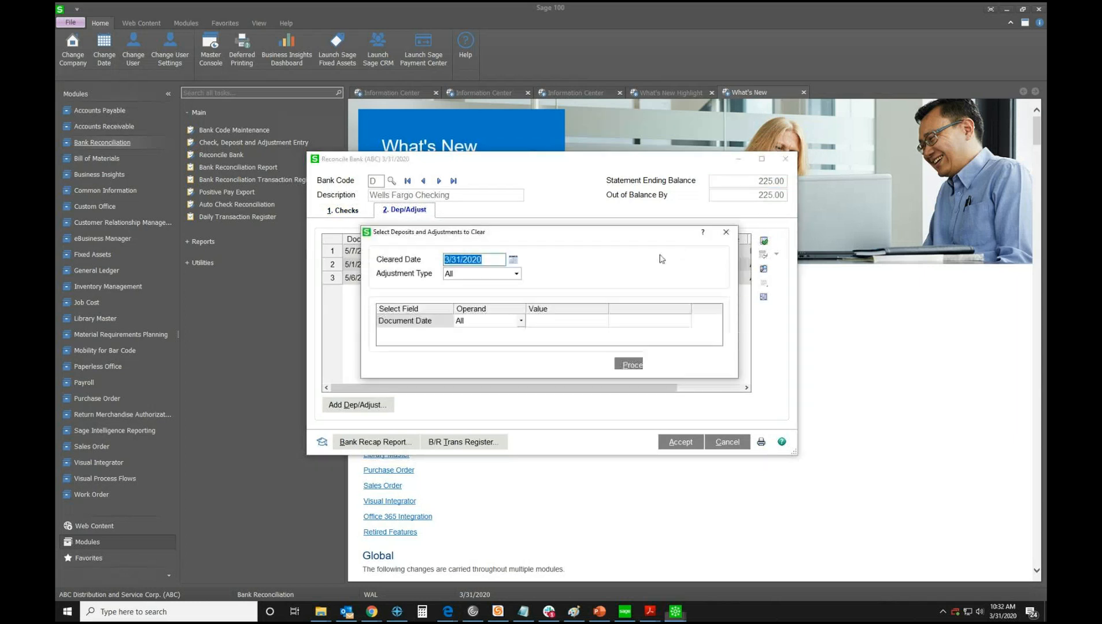
pyautogui.click(541, 324)
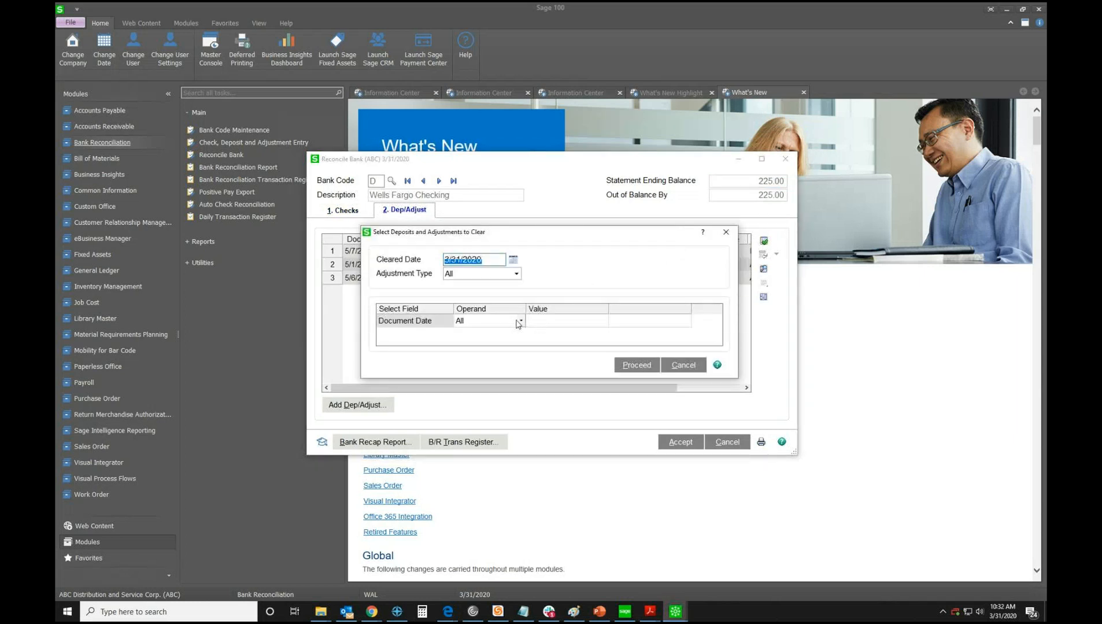
pyautogui.click(513, 320)
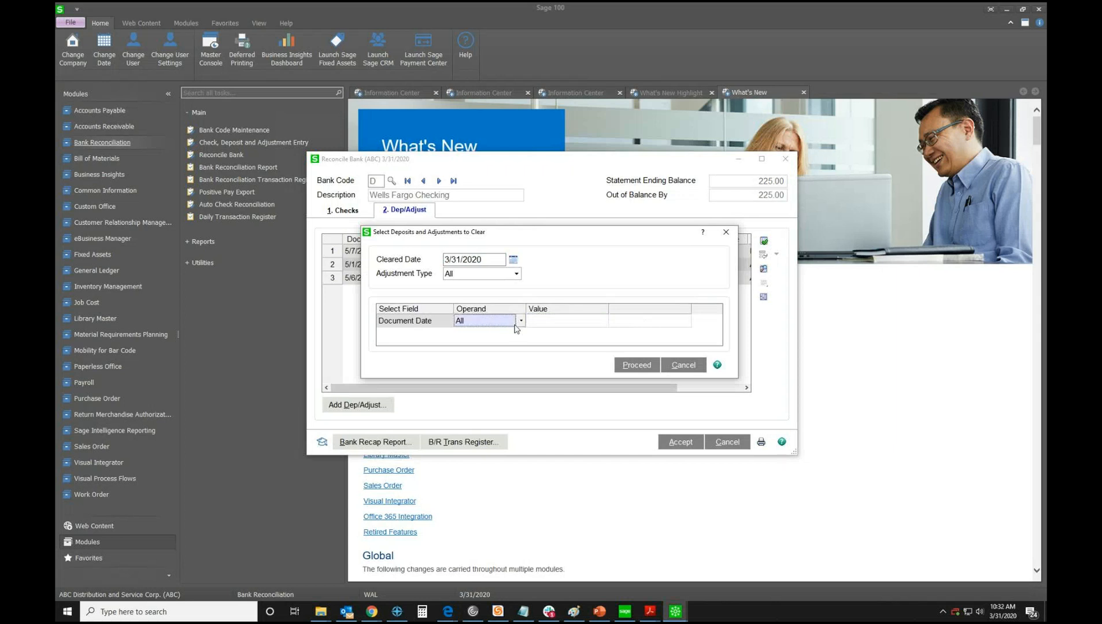
pyautogui.click(521, 323)
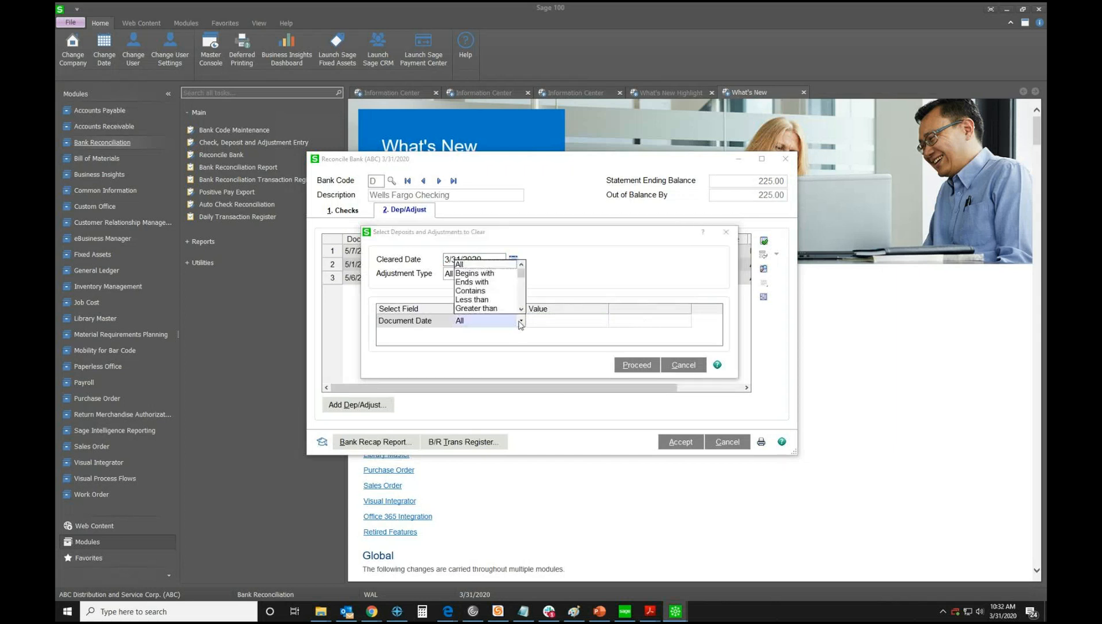
pyautogui.click(575, 322)
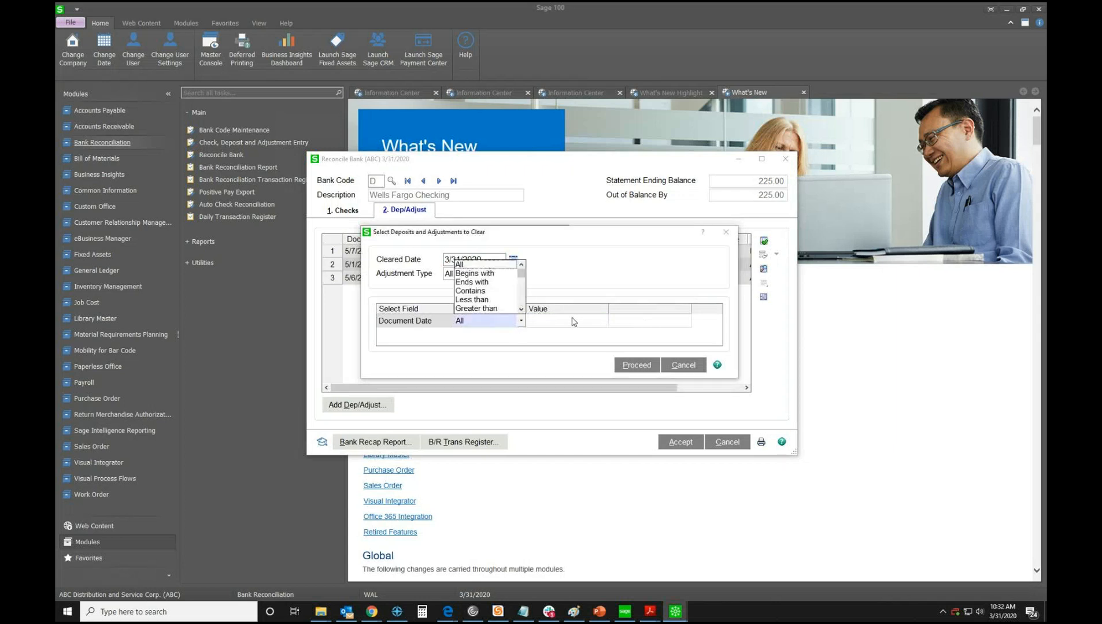
pyautogui.click(692, 368)
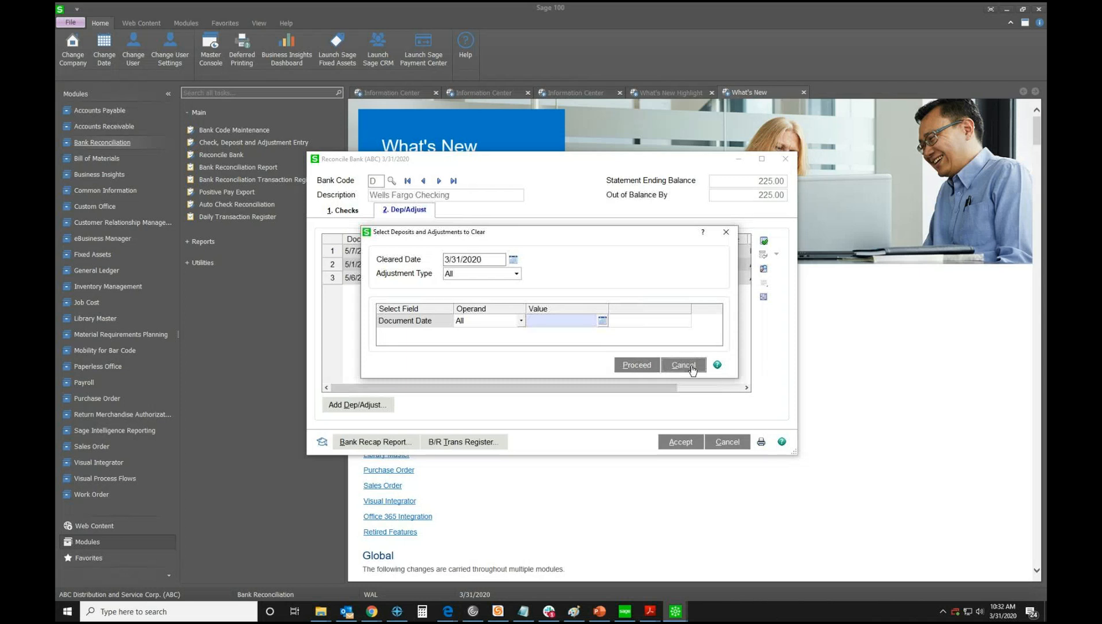
# Review the checks listed for reconciliation under bank code D, including their amounts, cleared status, source module and comments
pyautogui.click(333, 211)
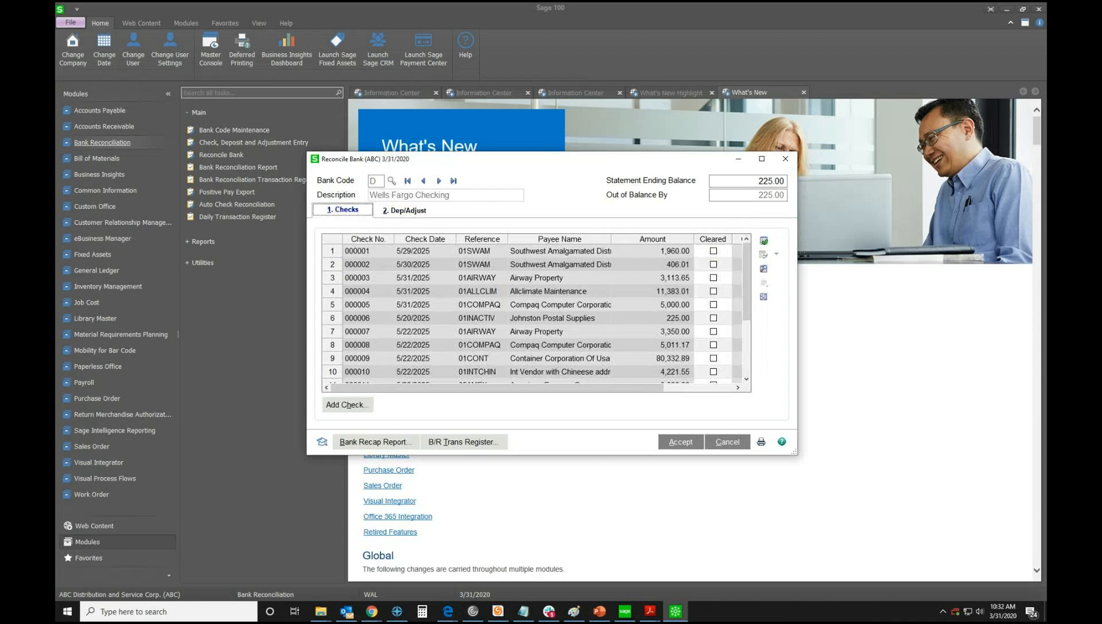
pyautogui.moveTo(746, 290); pyautogui.dragTo(747, 381)
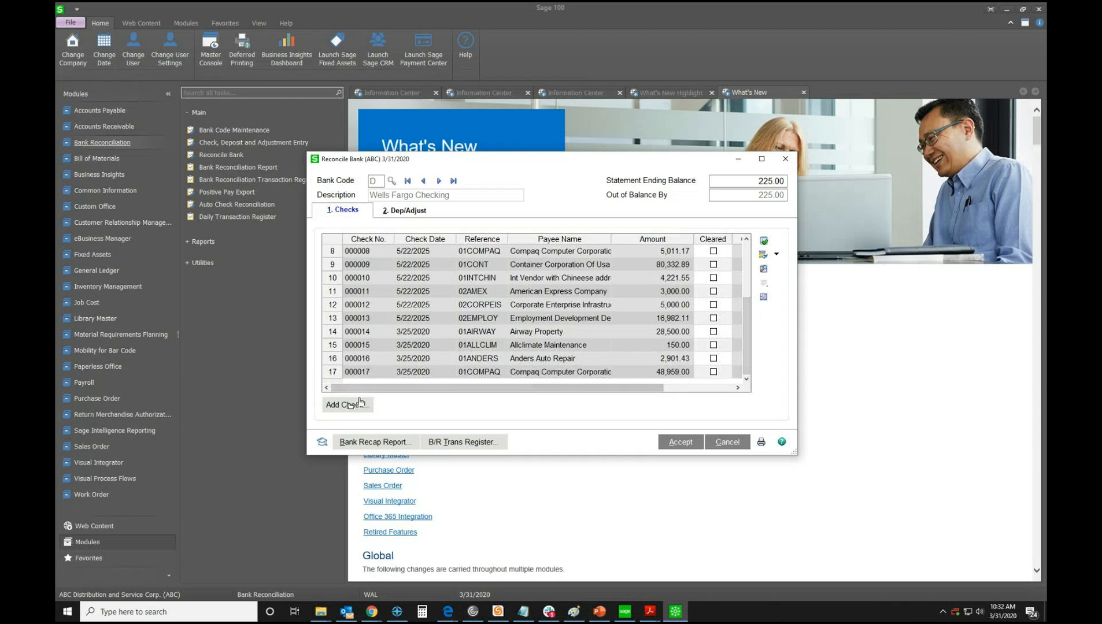
pyautogui.moveTo(744, 316); pyautogui.dragTo(744, 261)
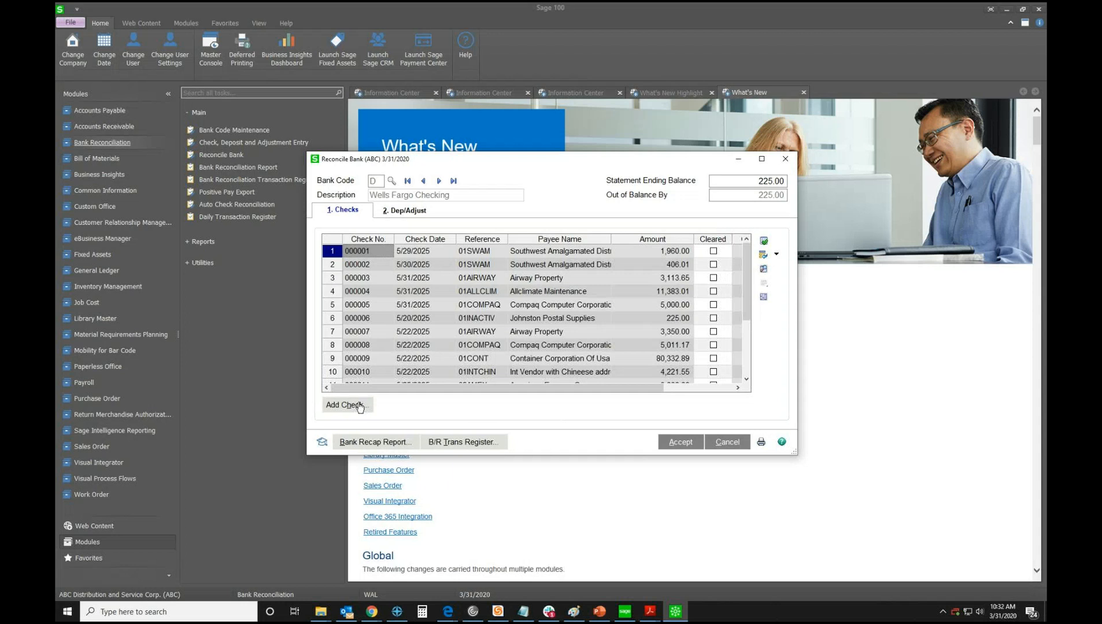
pyautogui.moveTo(533, 392); pyautogui.dragTo(659, 393)
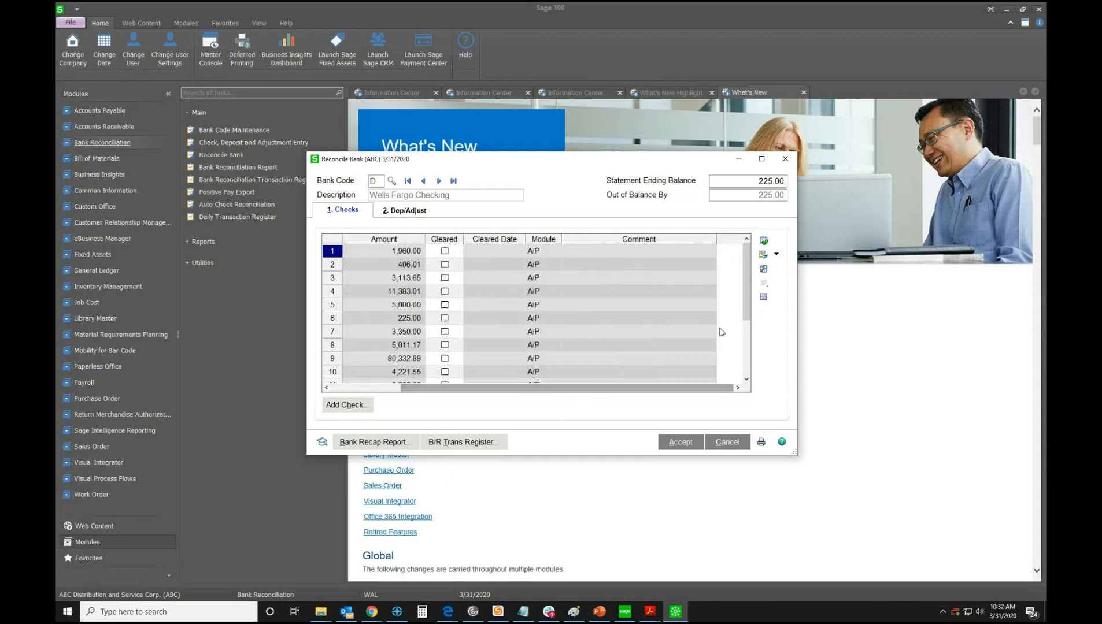
pyautogui.scroll(-2, 648, 341)
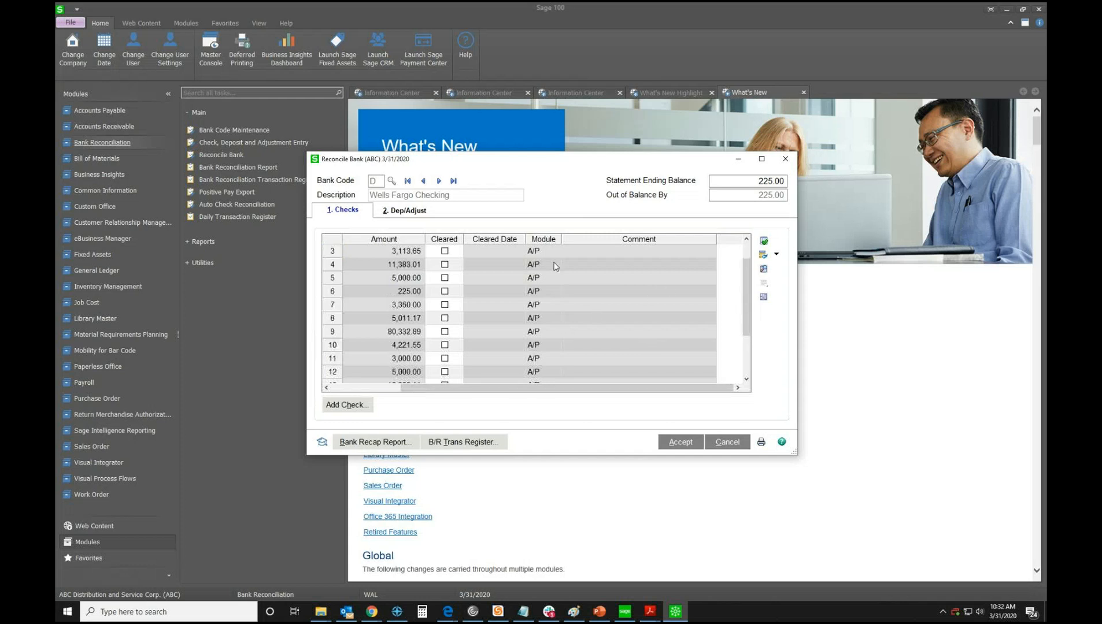
pyautogui.scroll(-2, 598, 329)
pyautogui.scroll(4, 643, 280)
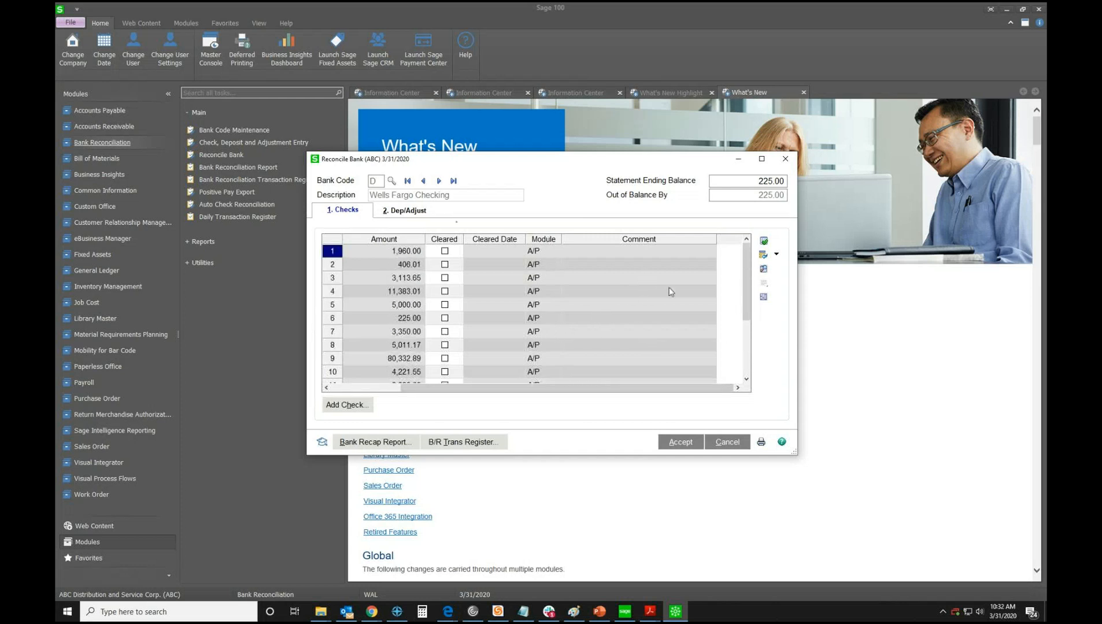
# Review the source module, comments and amounts of the deposits and adjustments listed for reconciliation
pyautogui.click(399, 209)
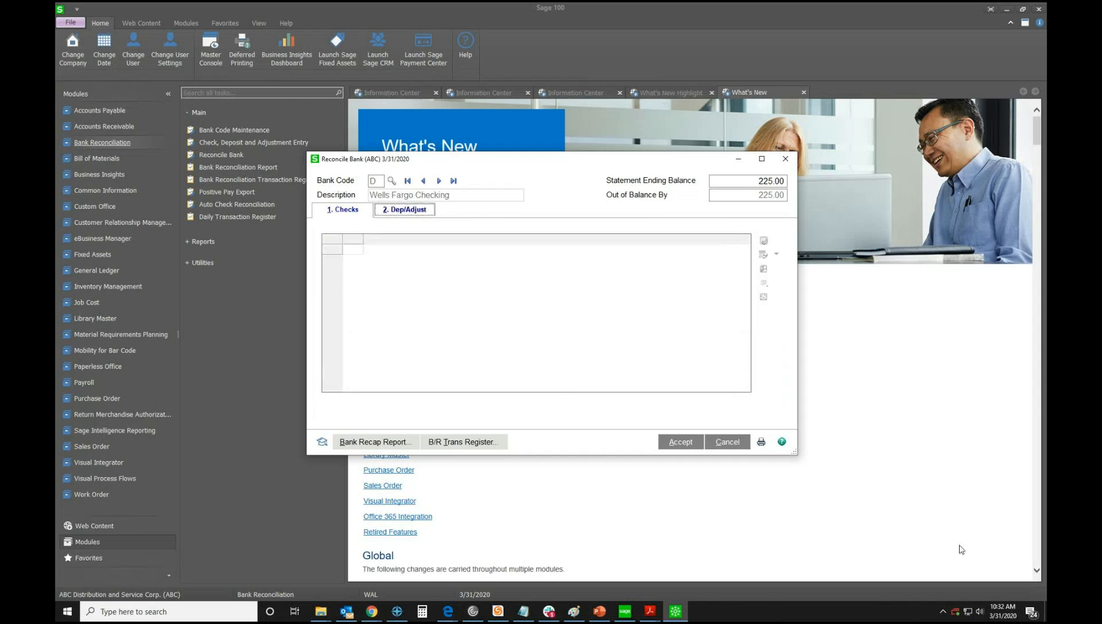
pyautogui.moveTo(603, 387); pyautogui.dragTo(735, 390)
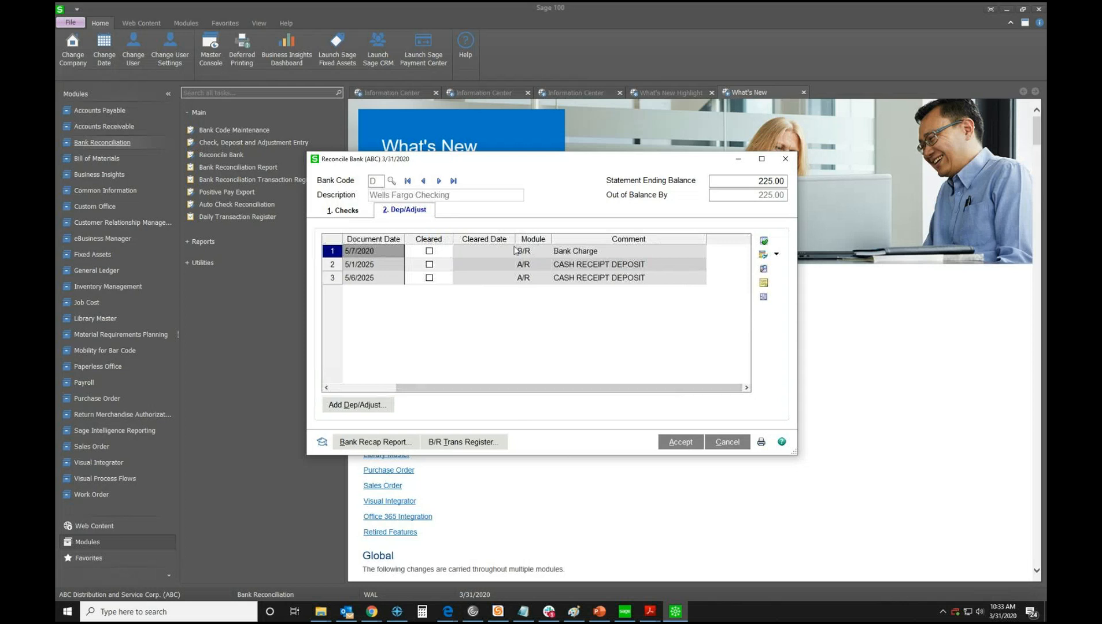
pyautogui.click(524, 252)
pyautogui.moveTo(650, 387); pyautogui.dragTo(367, 393)
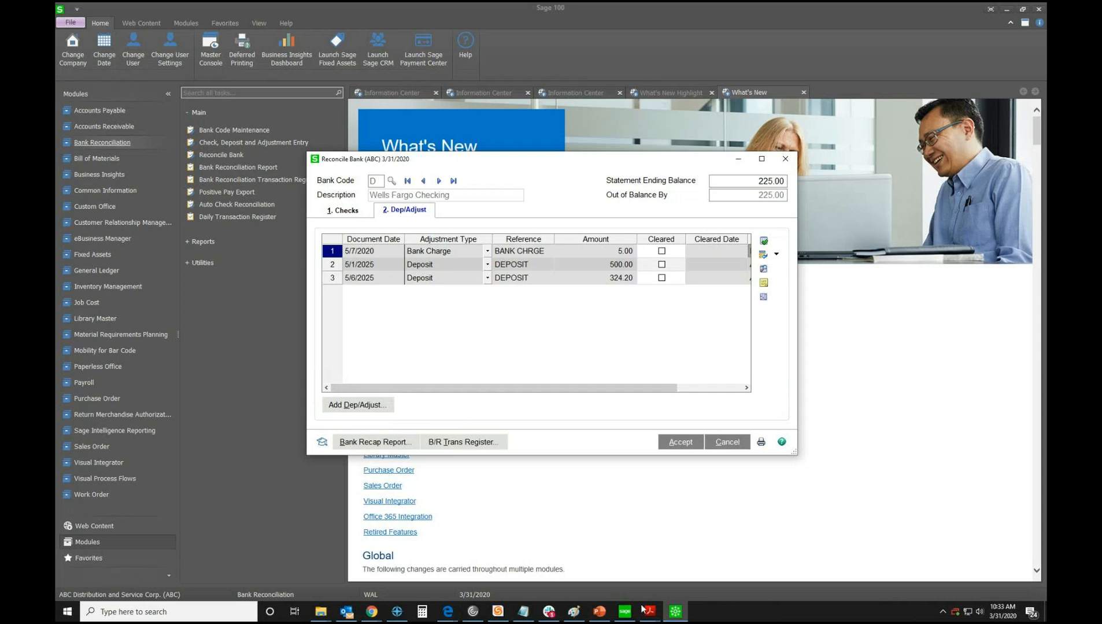
# Switch to the AP,AR, Bank Rec Webinar.pptx presentation in PowerPoint
pyautogui.moveTo(607, 617)
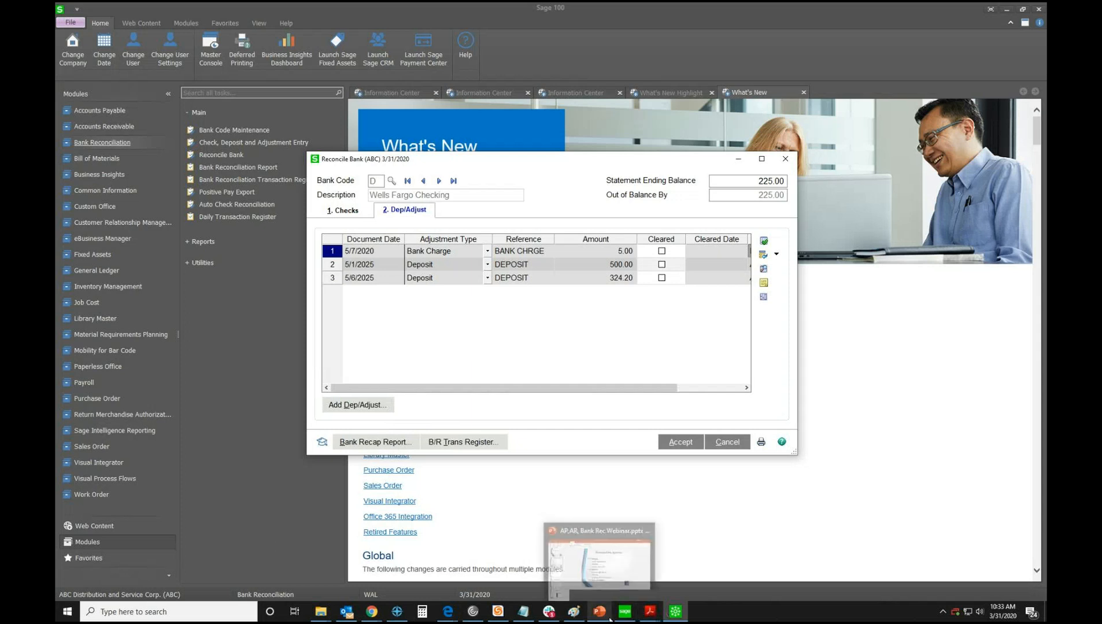
pyautogui.click(607, 617)
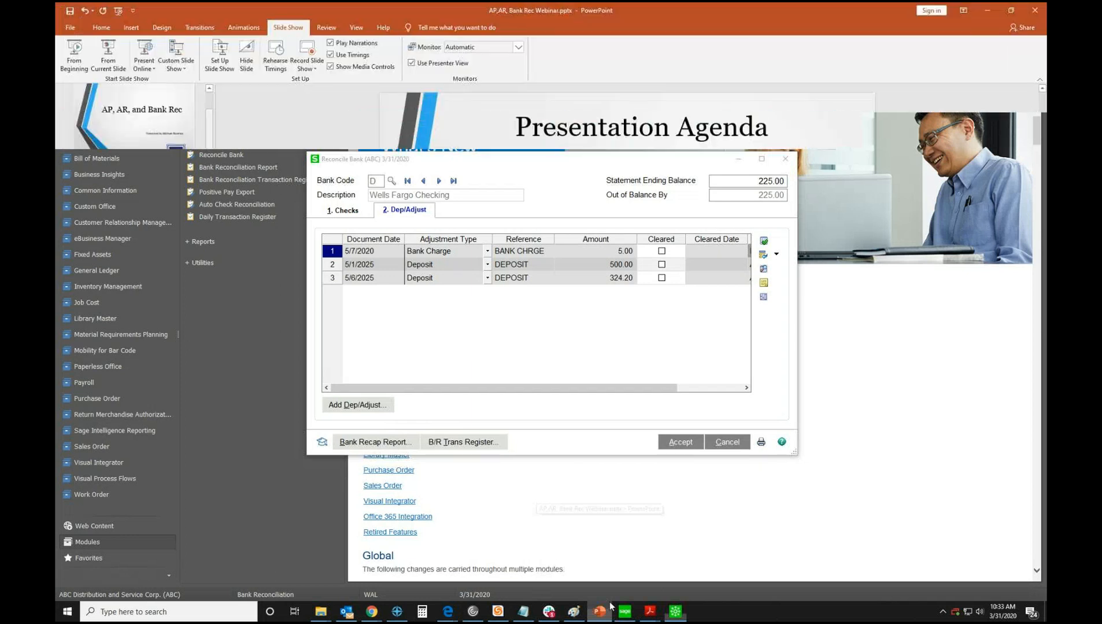